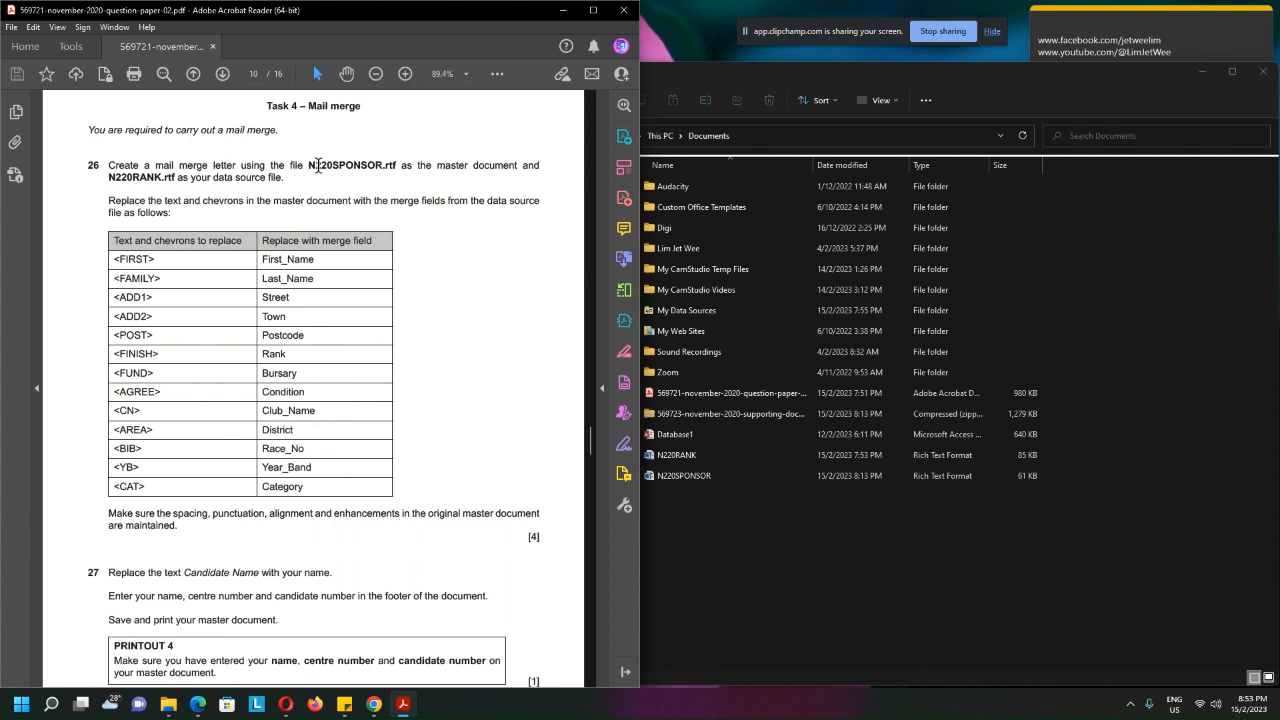
Read task 26 and locate the master document N220SPONSOR and data source N220RANK in the Documents folder
left_click_drag(306, 162, 388, 175)
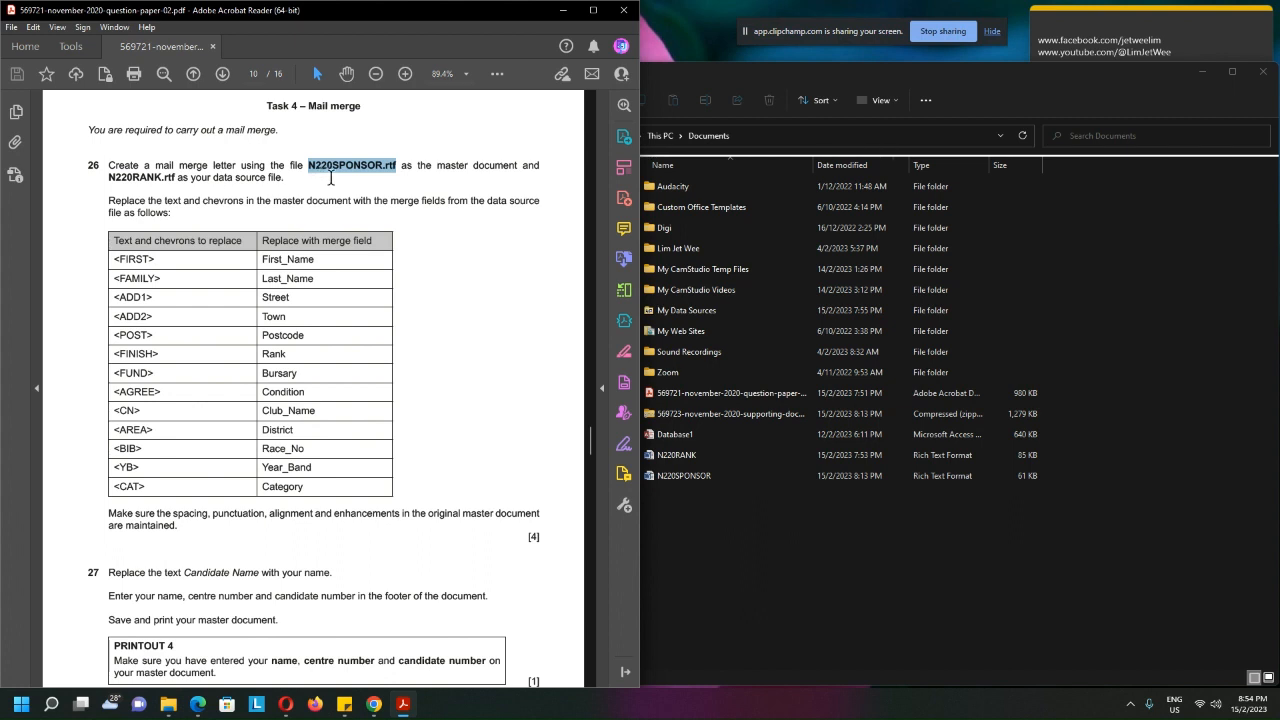
left_click(684, 475)
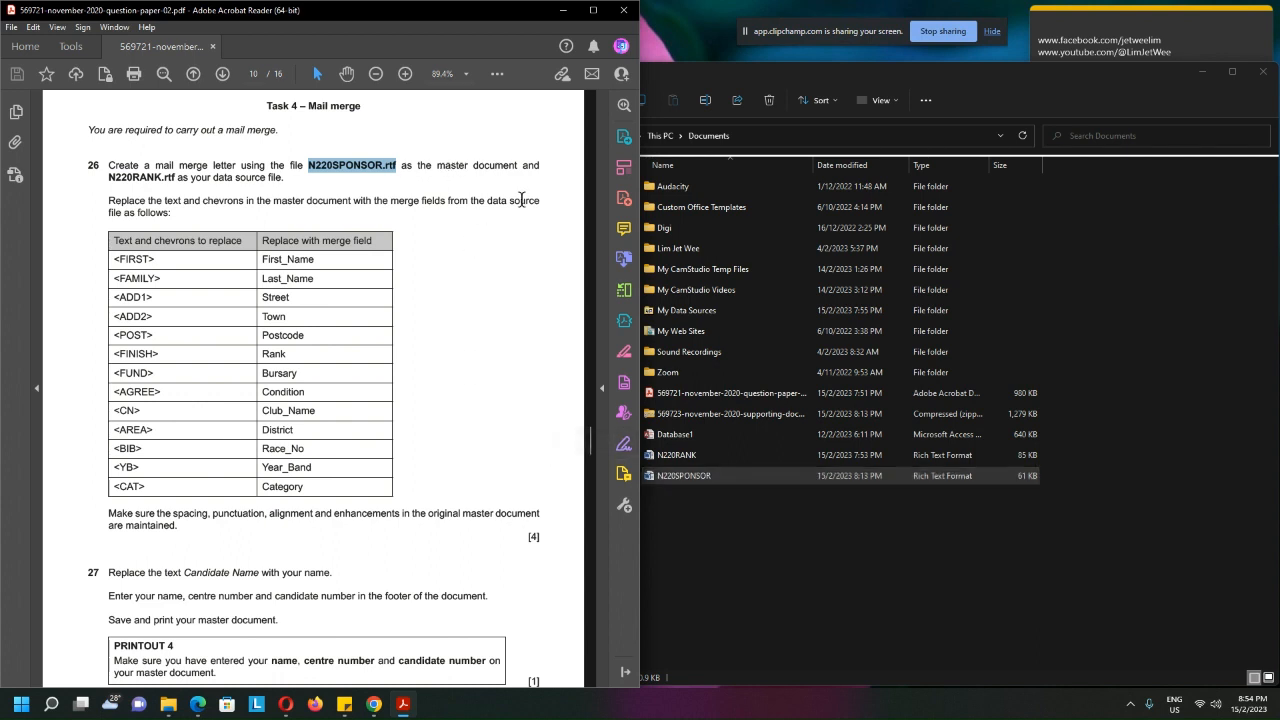
left_click_drag(108, 177, 177, 178)
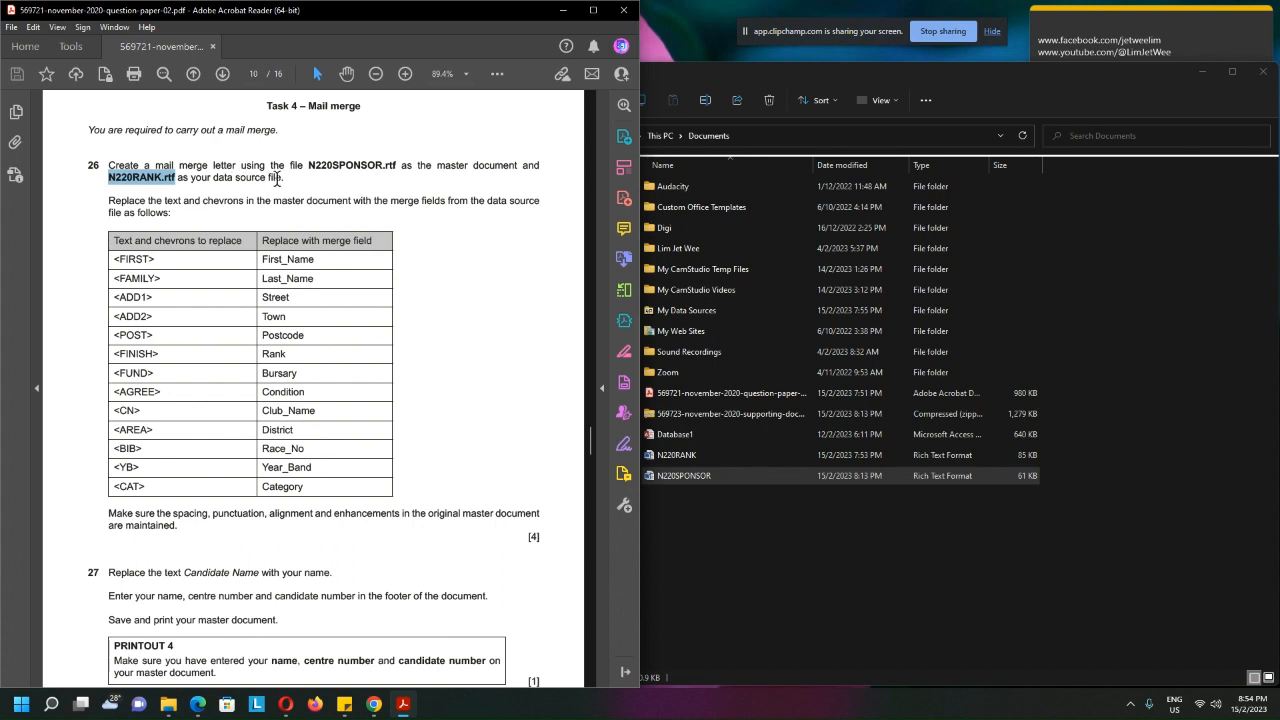
left_click(676, 456)
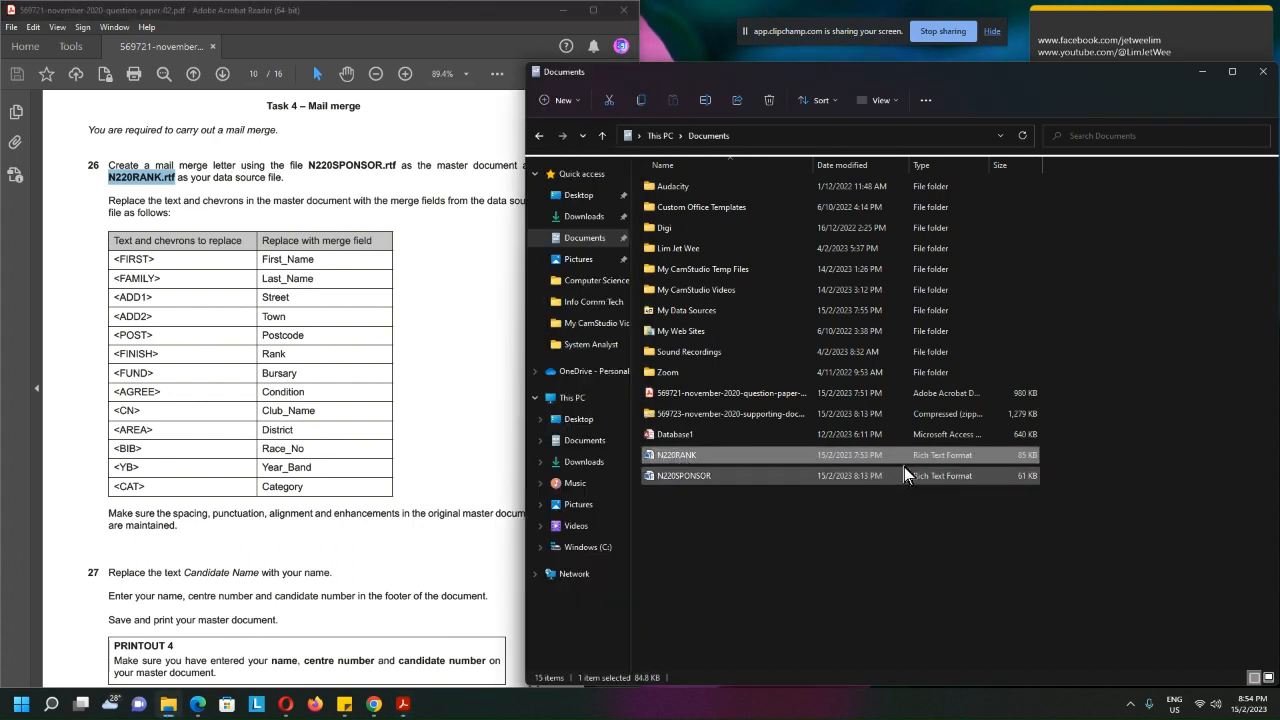
left_click(449, 299)
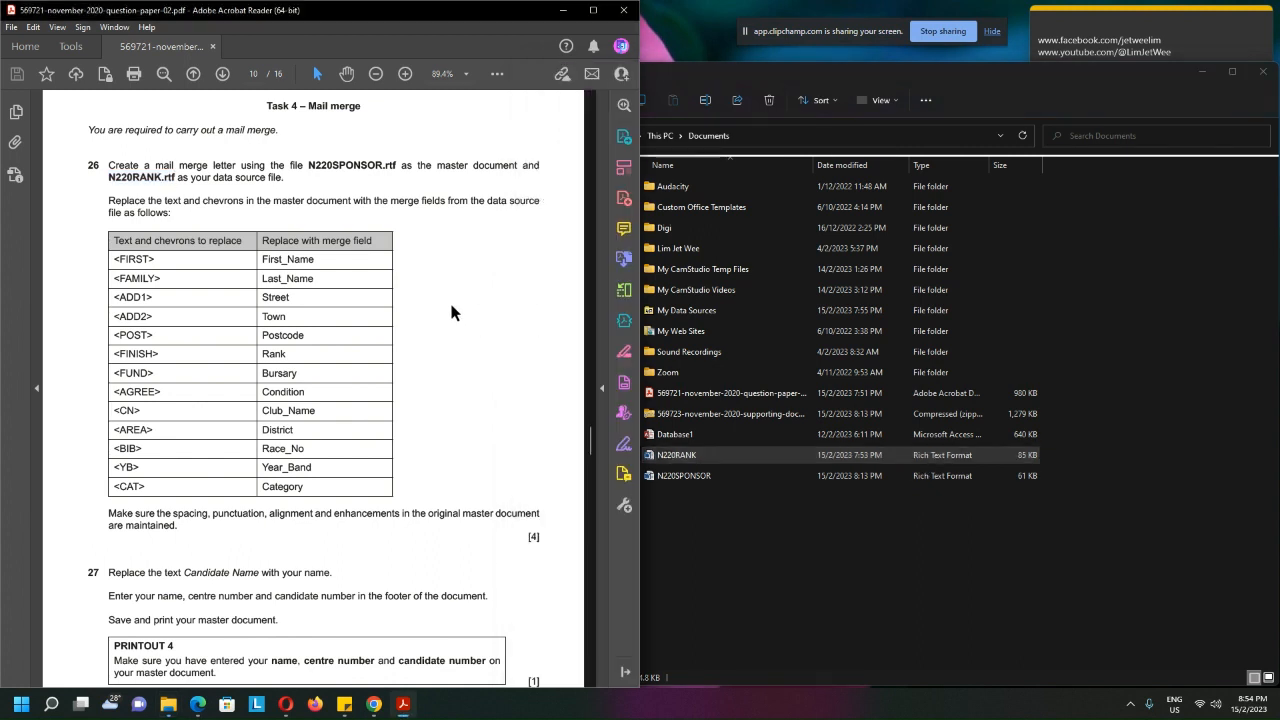
Open N220SPONSOR from the Documents folder in Word and arrange its window beside the question paper
left_click(731, 477)
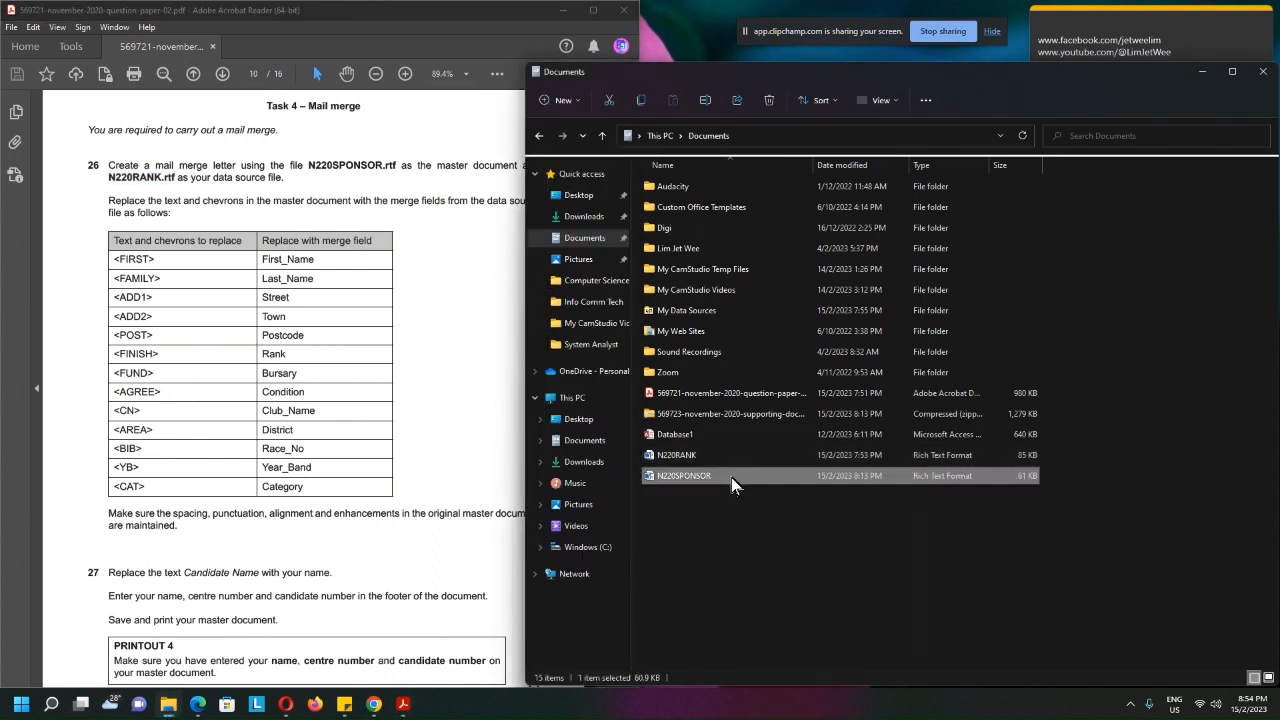
double_click(731, 477)
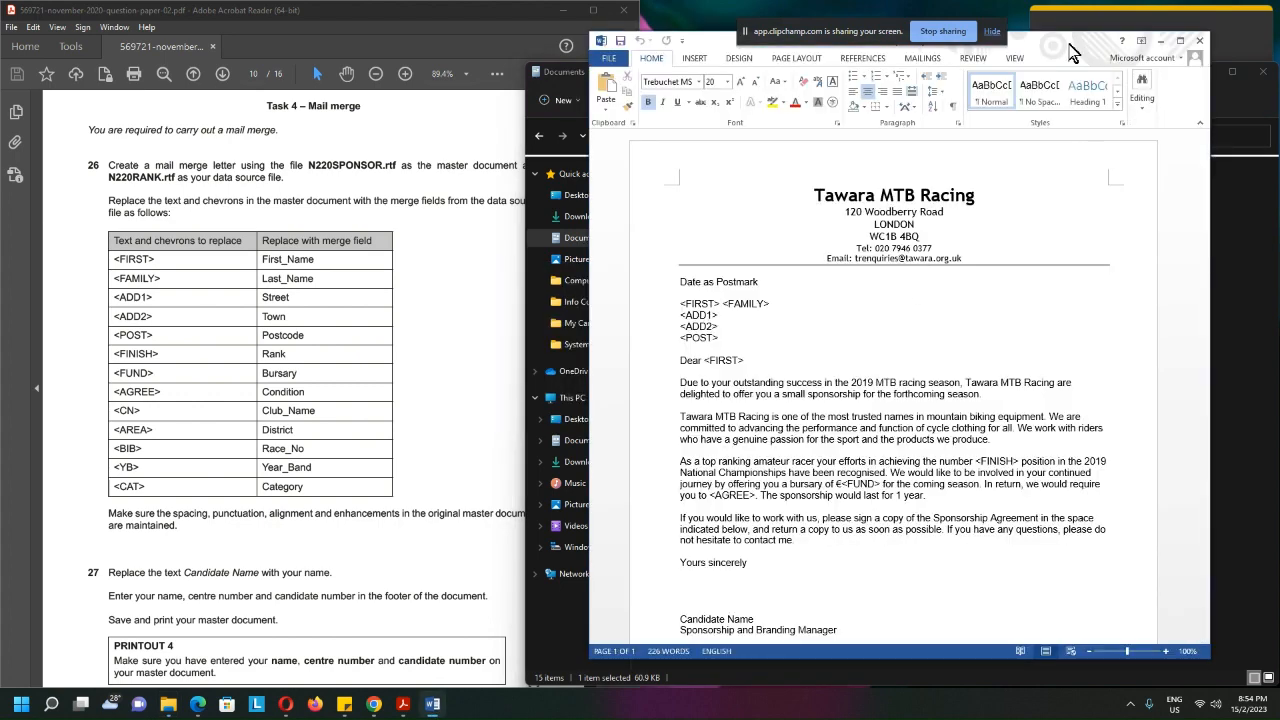
left_click_drag(1072, 52, 1124, 36)
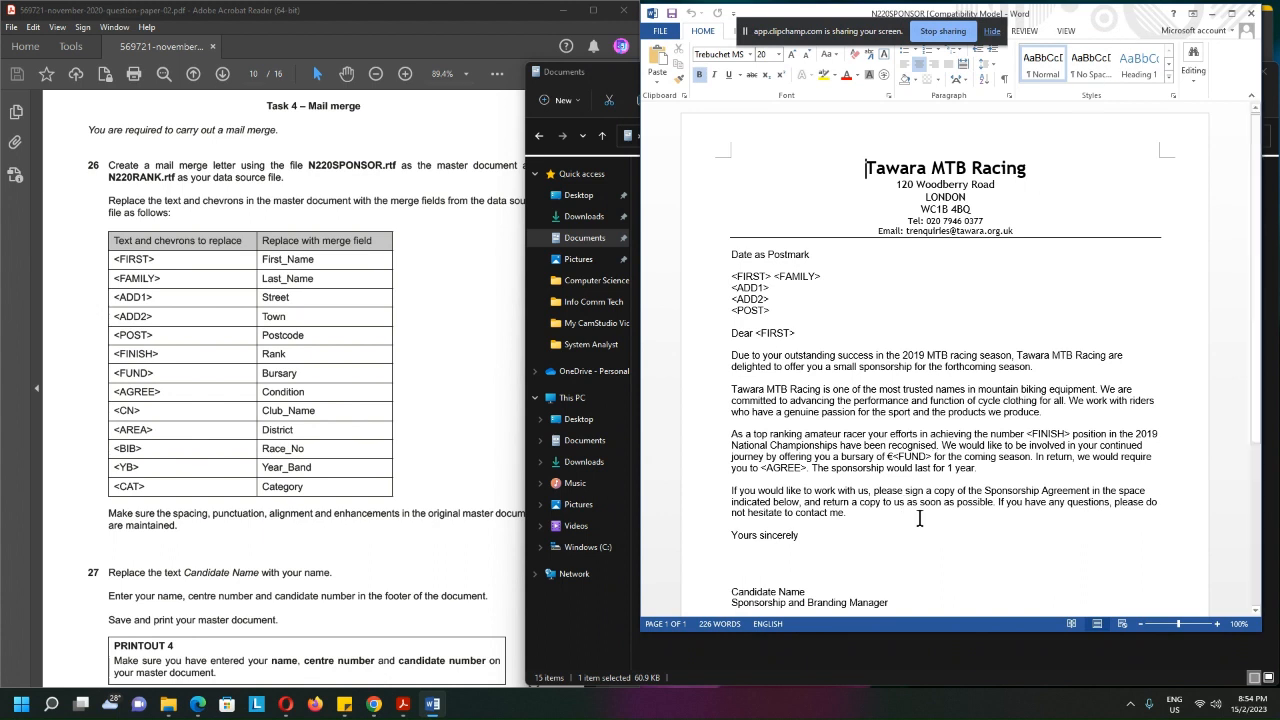
left_click_drag(970, 630, 984, 686)
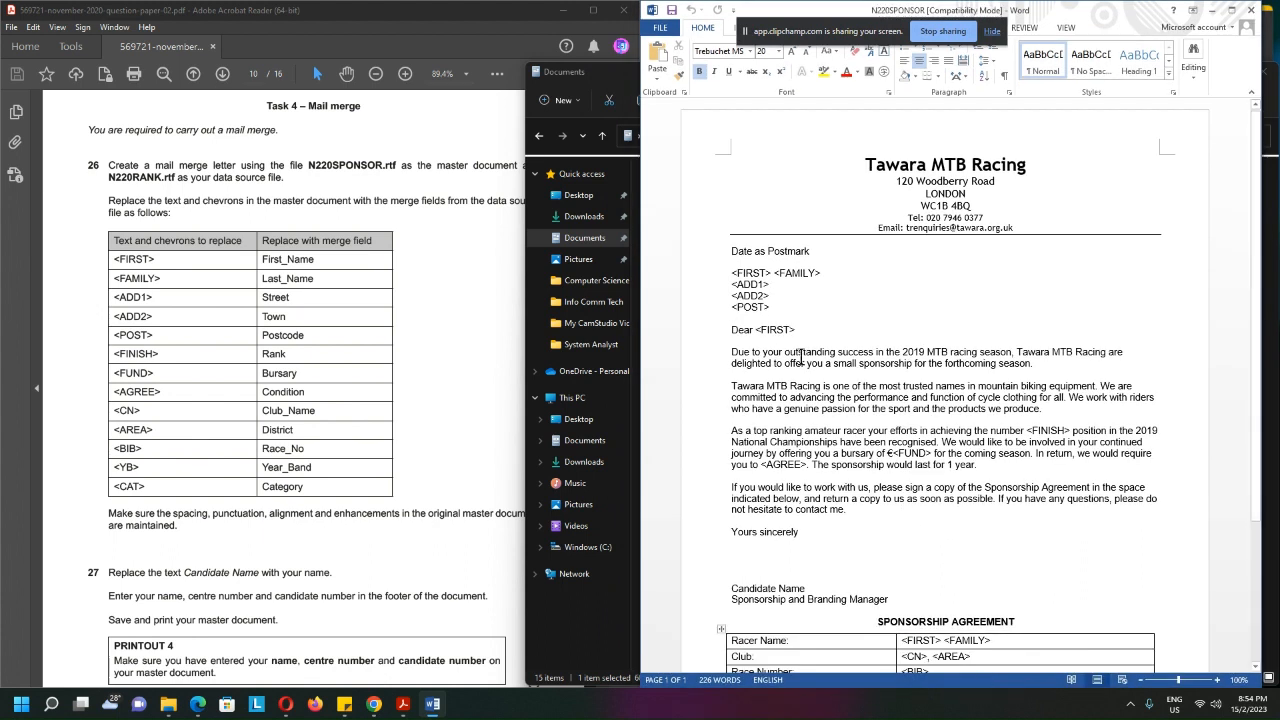
Look through the sponsorship letter and check which files the task names as master document and data source
scroll(889, 418, "down", 1)
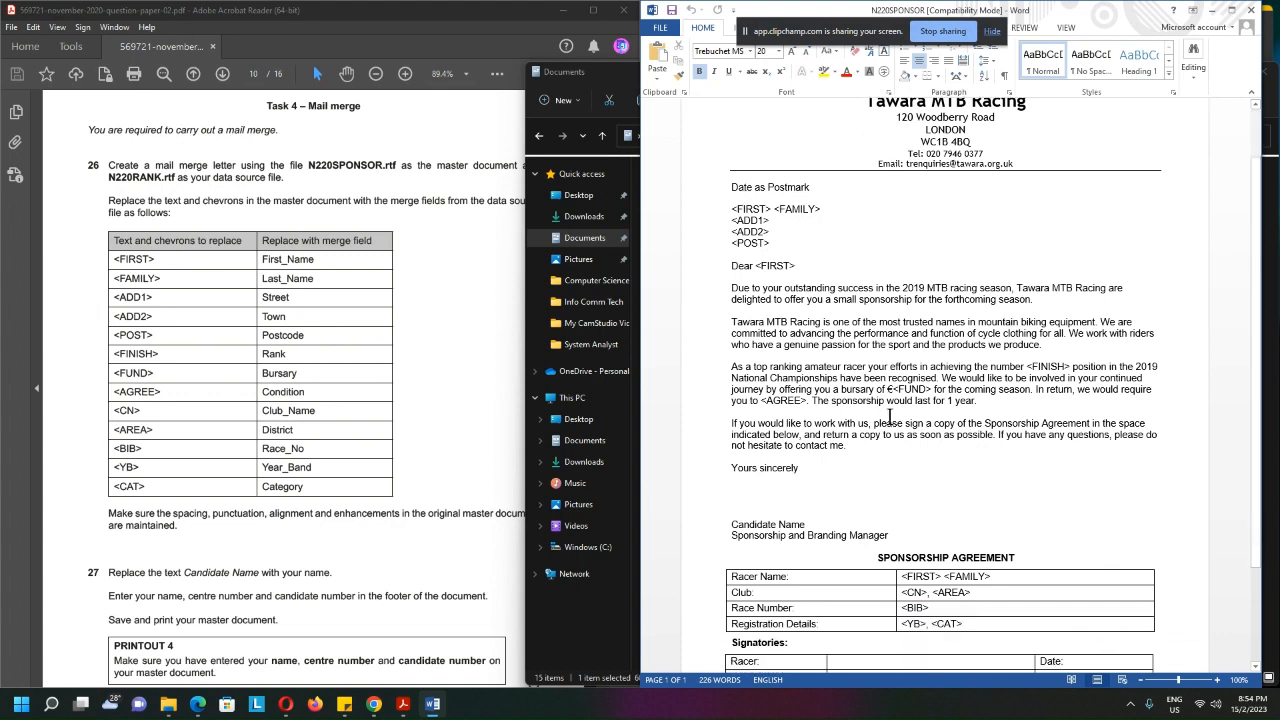
scroll(889, 418, "down", 1)
scroll(906, 437, "up", 3)
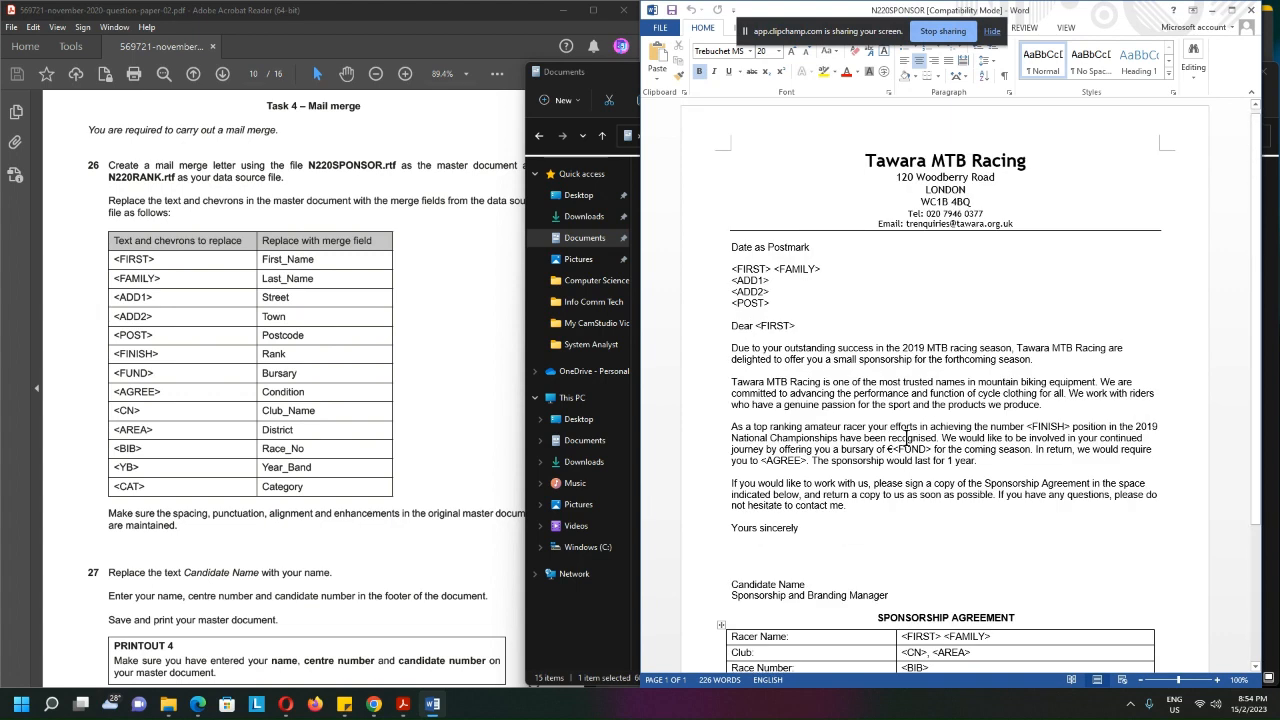
left_click(412, 237)
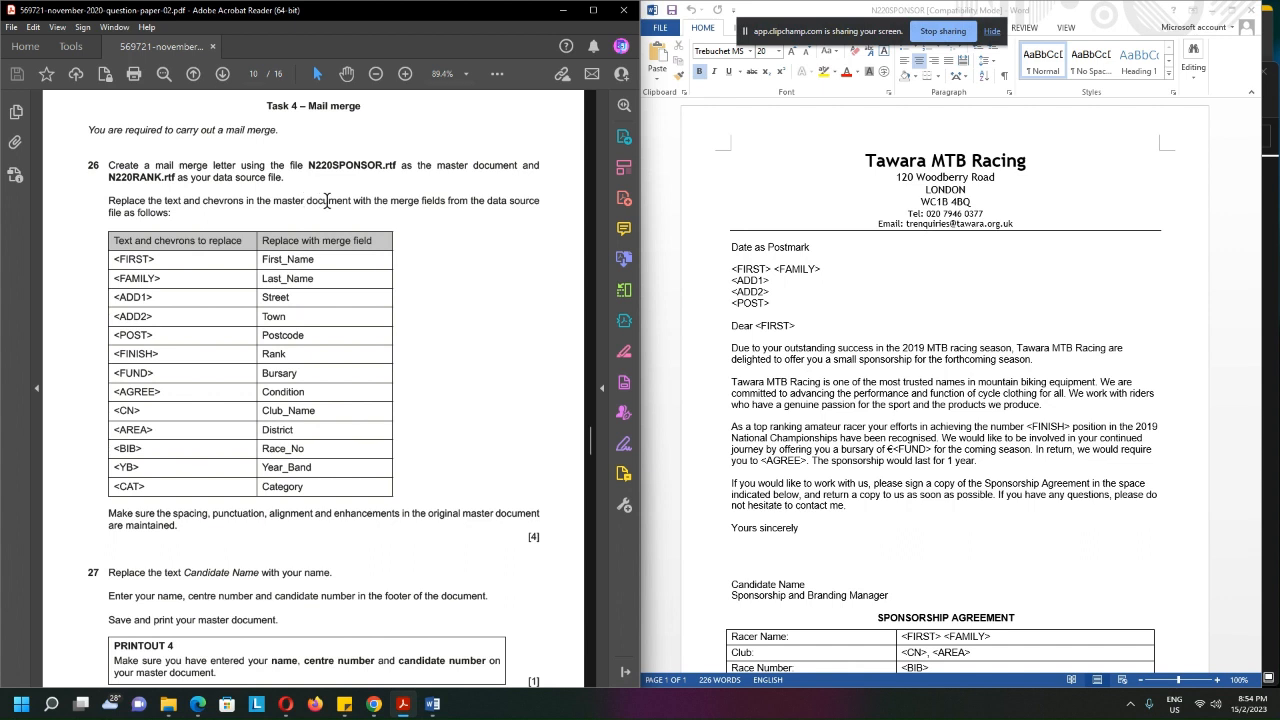
double_click(281, 201)
left_click(448, 164)
left_click_drag(307, 165, 485, 166)
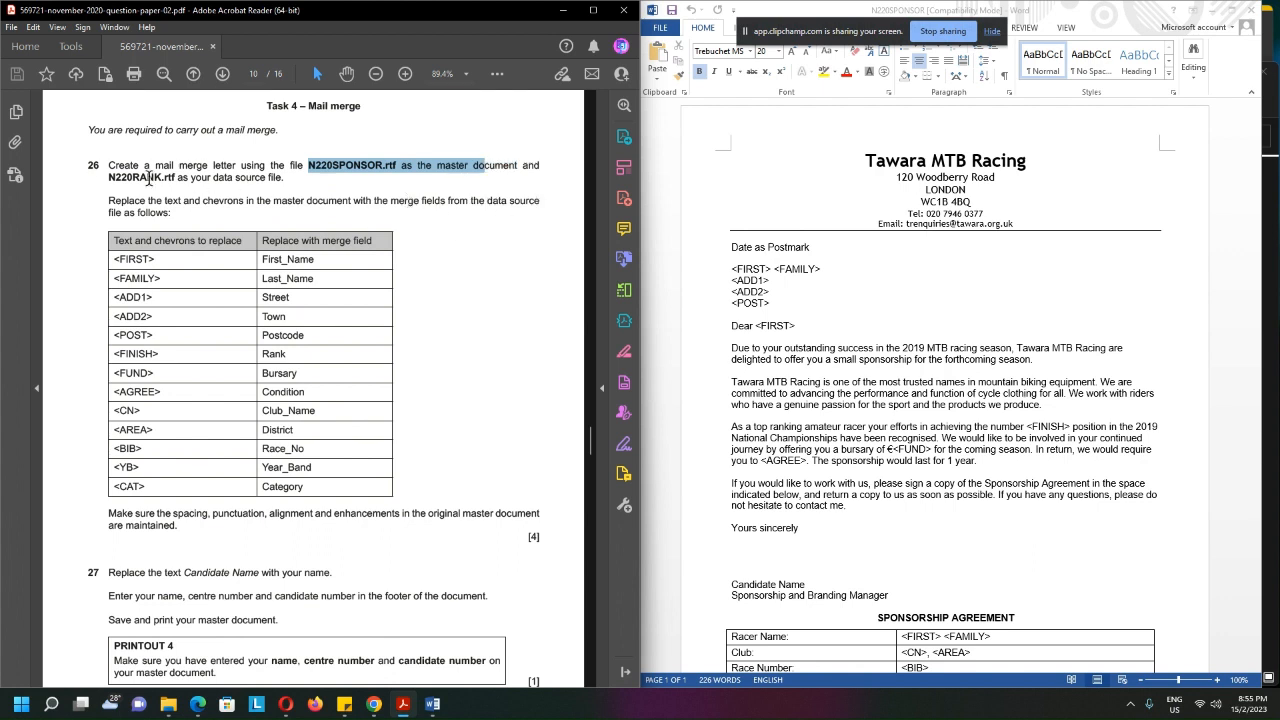
left_click_drag(107, 177, 283, 178)
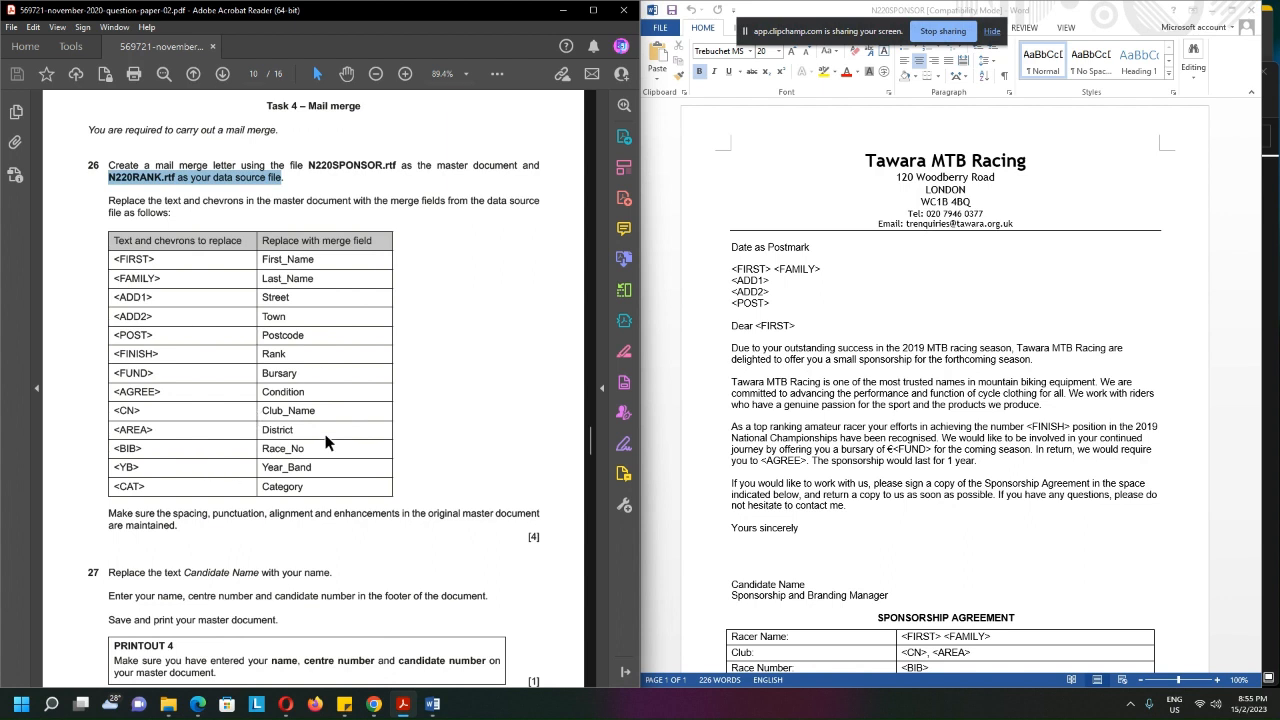
Compare the chevron placeholders in the task table with those in the letter and with their replacement merge fields
double_click(124, 259)
double_click(128, 278)
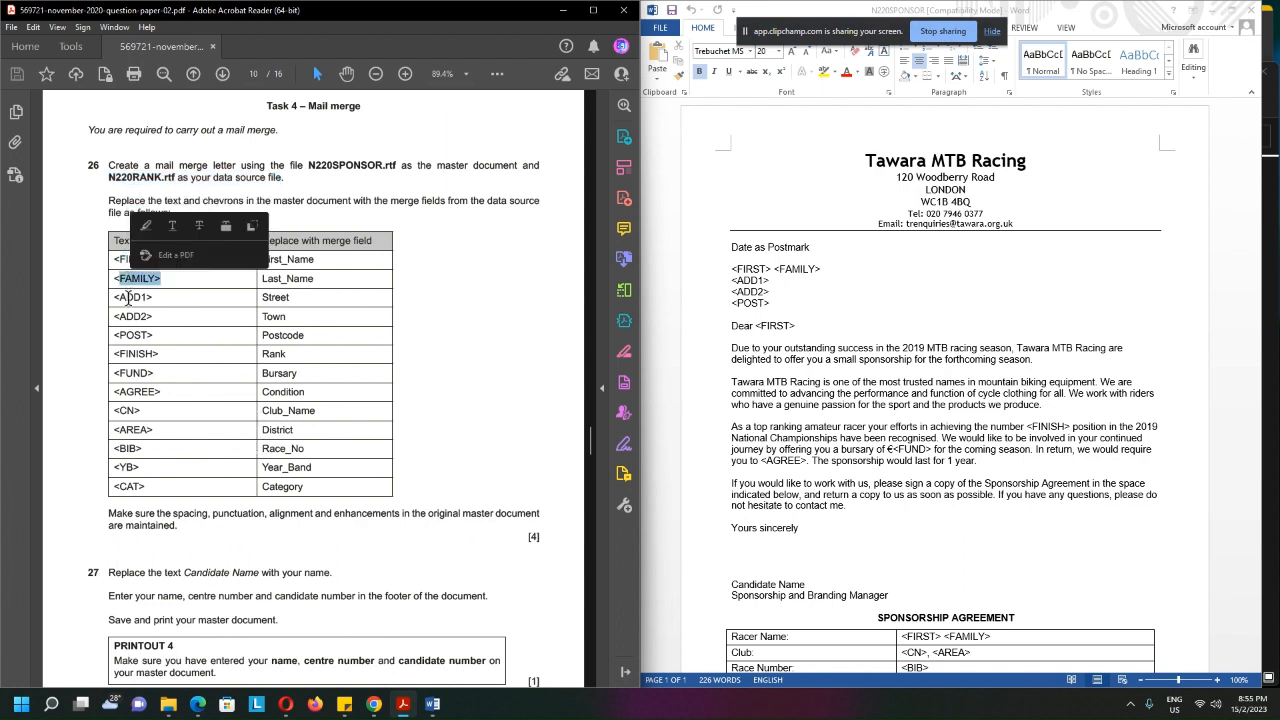
double_click(129, 297)
double_click(133, 316)
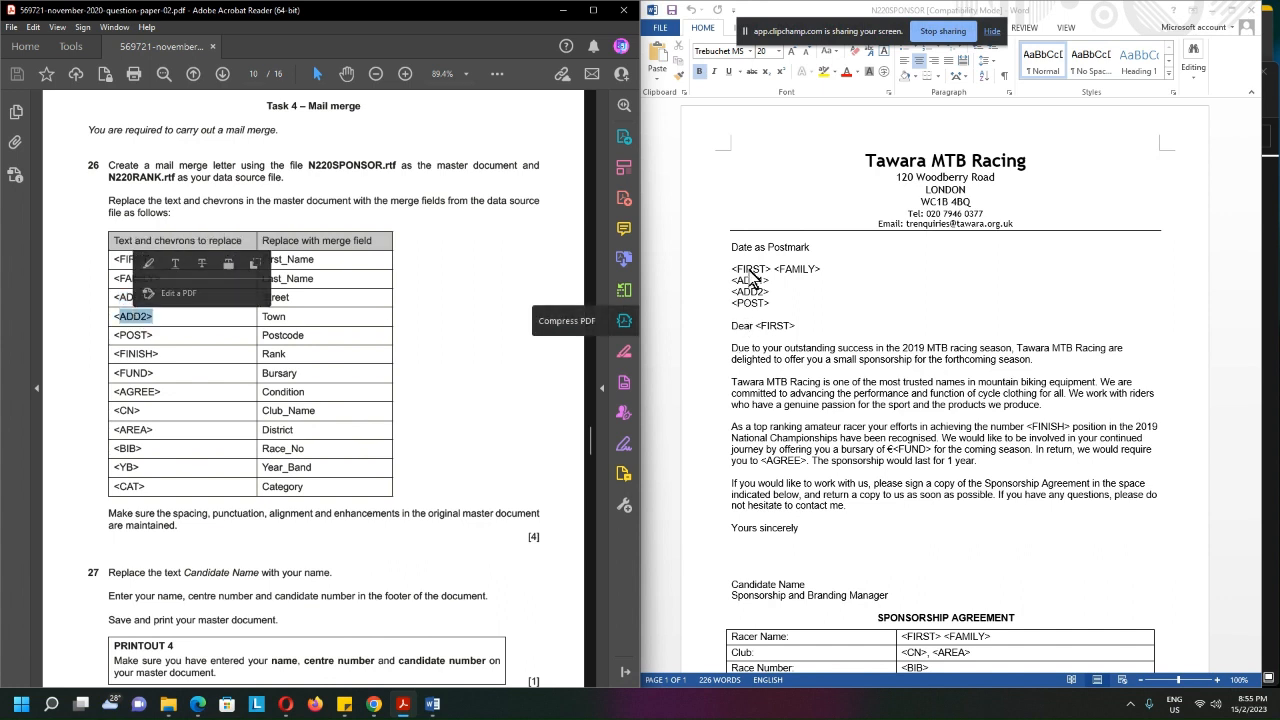
left_click(806, 274)
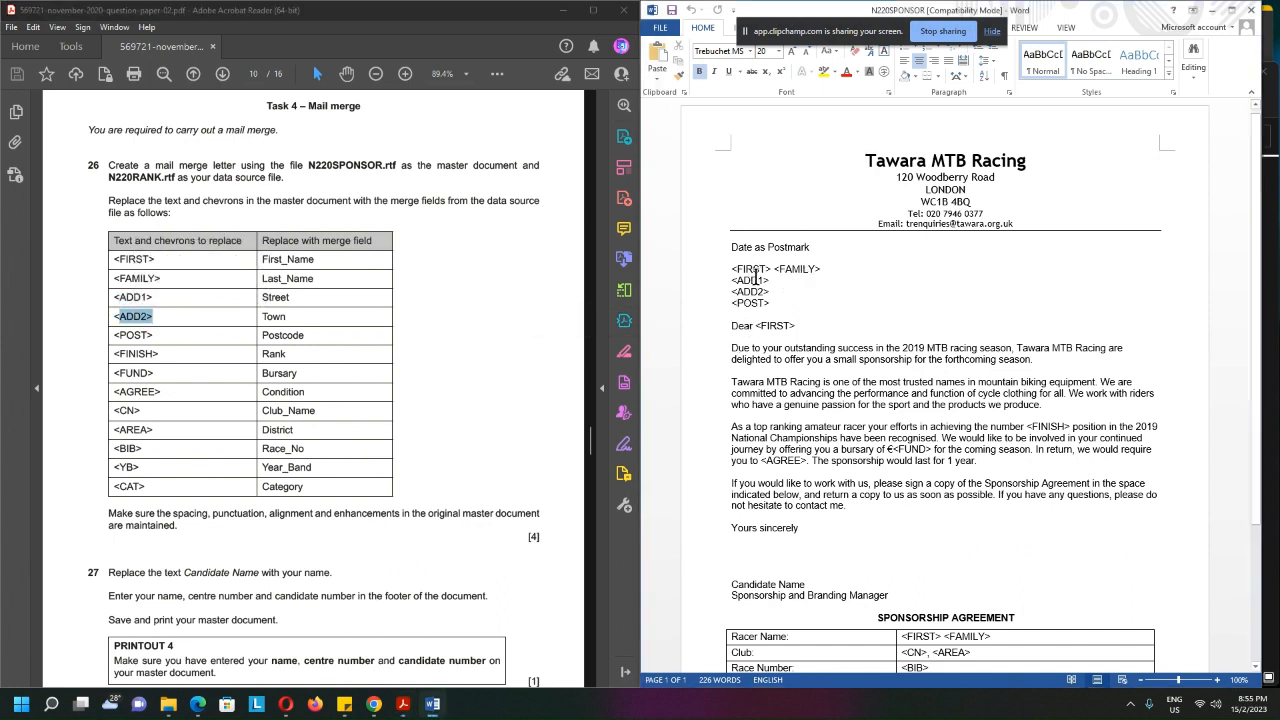
left_click(753, 292)
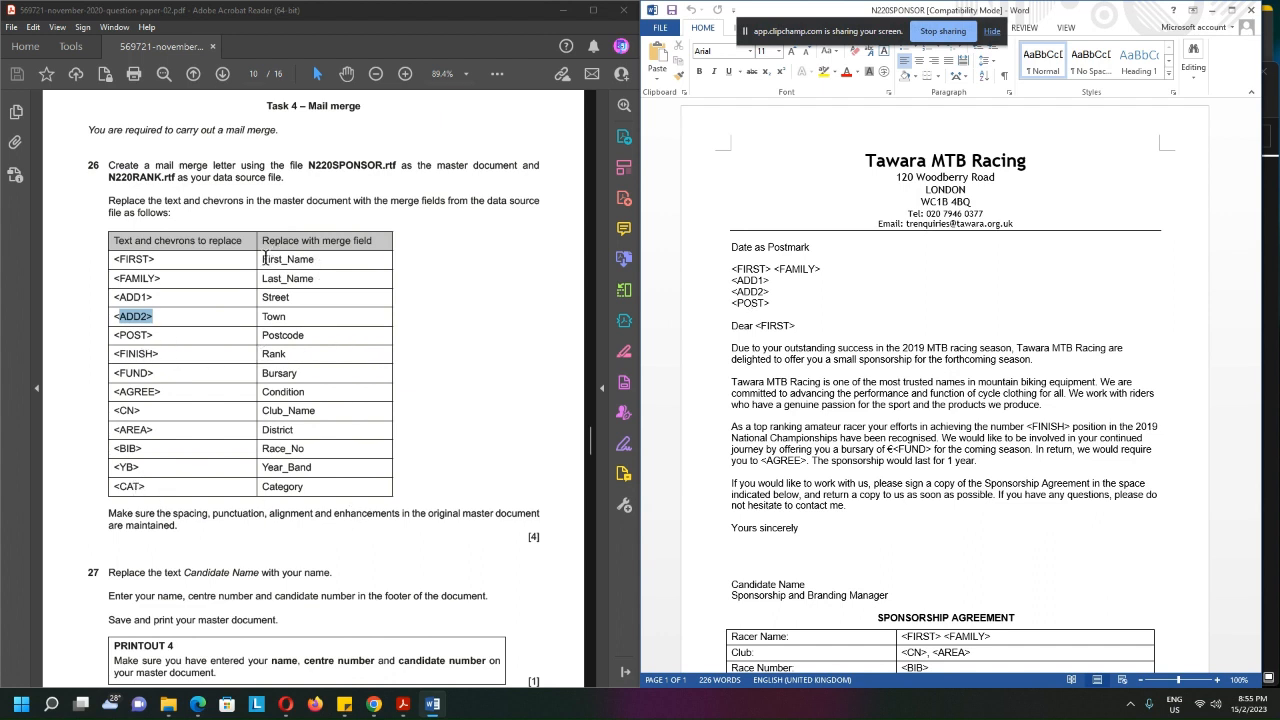
left_click_drag(264, 258, 315, 262)
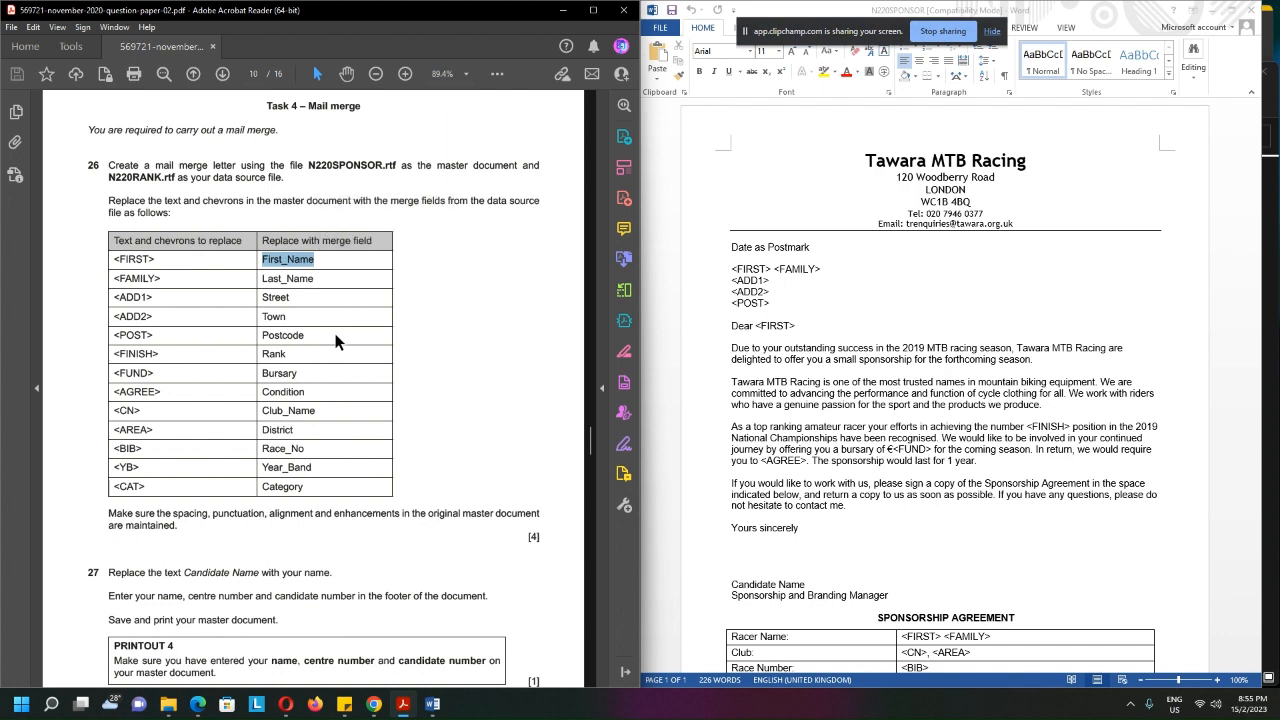
double_click(361, 241)
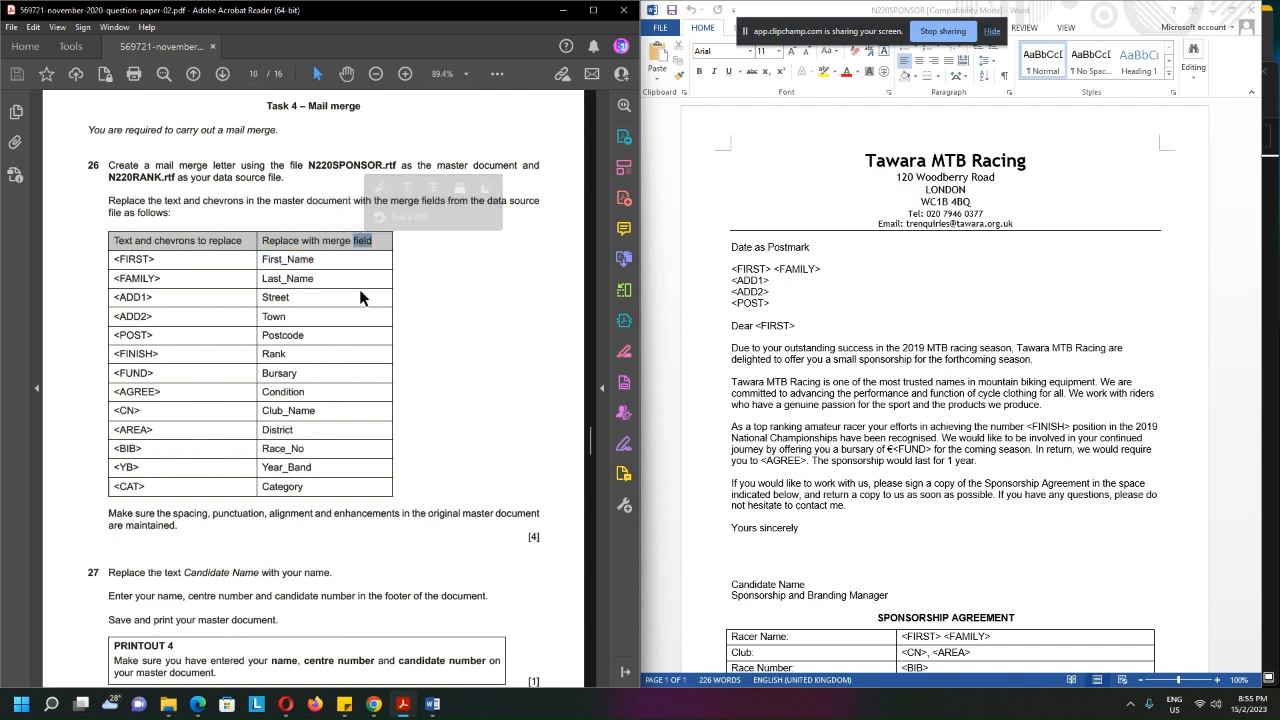
left_click(467, 325)
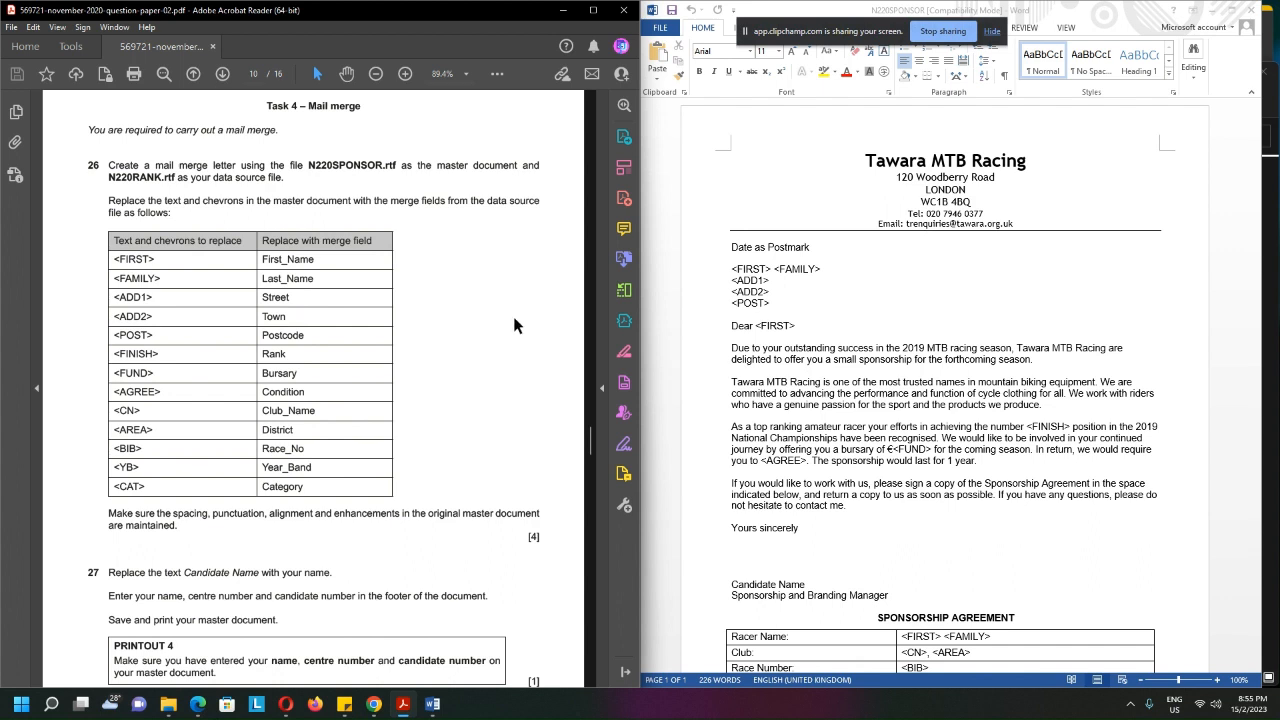
Start the Step-by-Step Mail Merge Wizard for letters with the current document and proceed to selecting recipients
left_click_drag(878, 30, 478, 25)
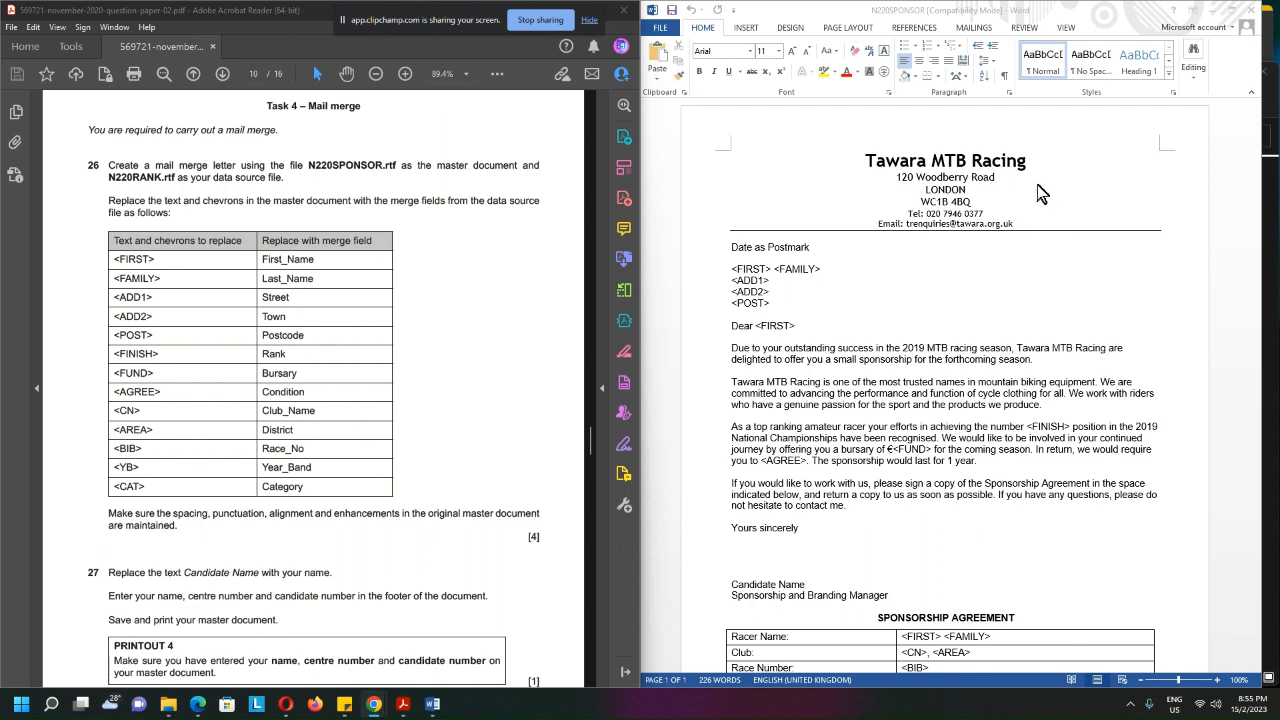
left_click(973, 29)
left_click(976, 30)
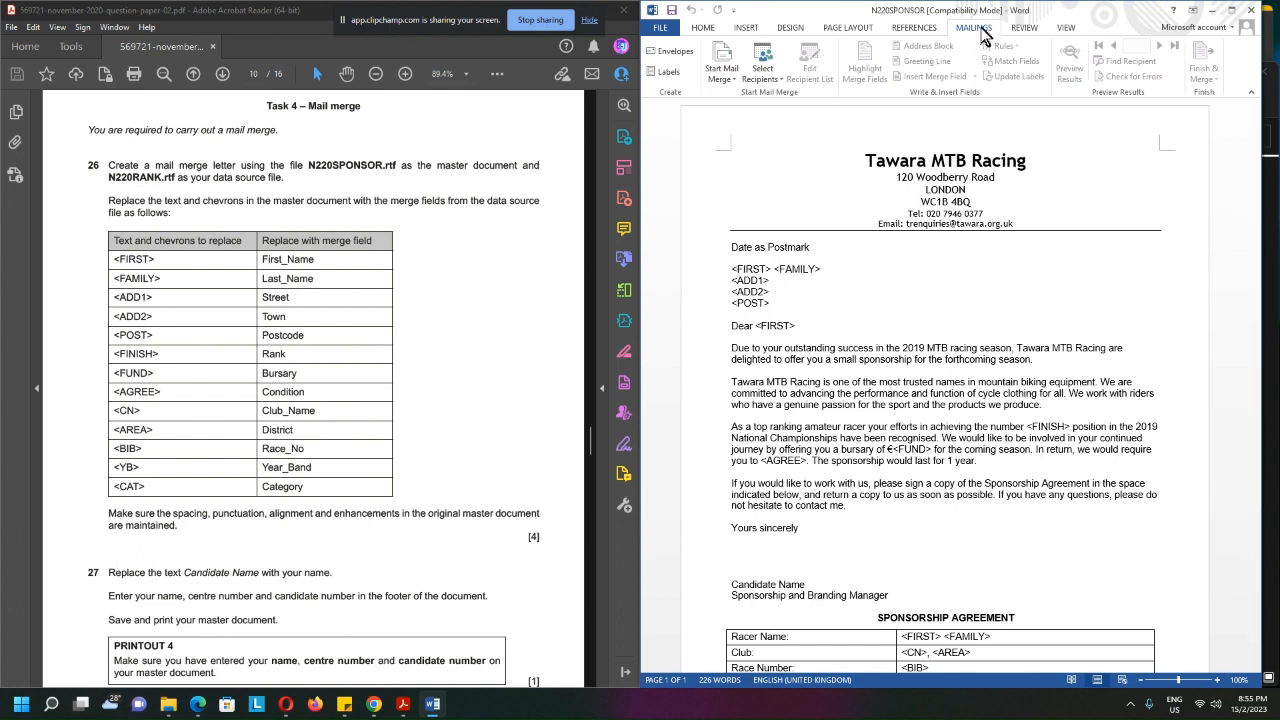
left_click(737, 86)
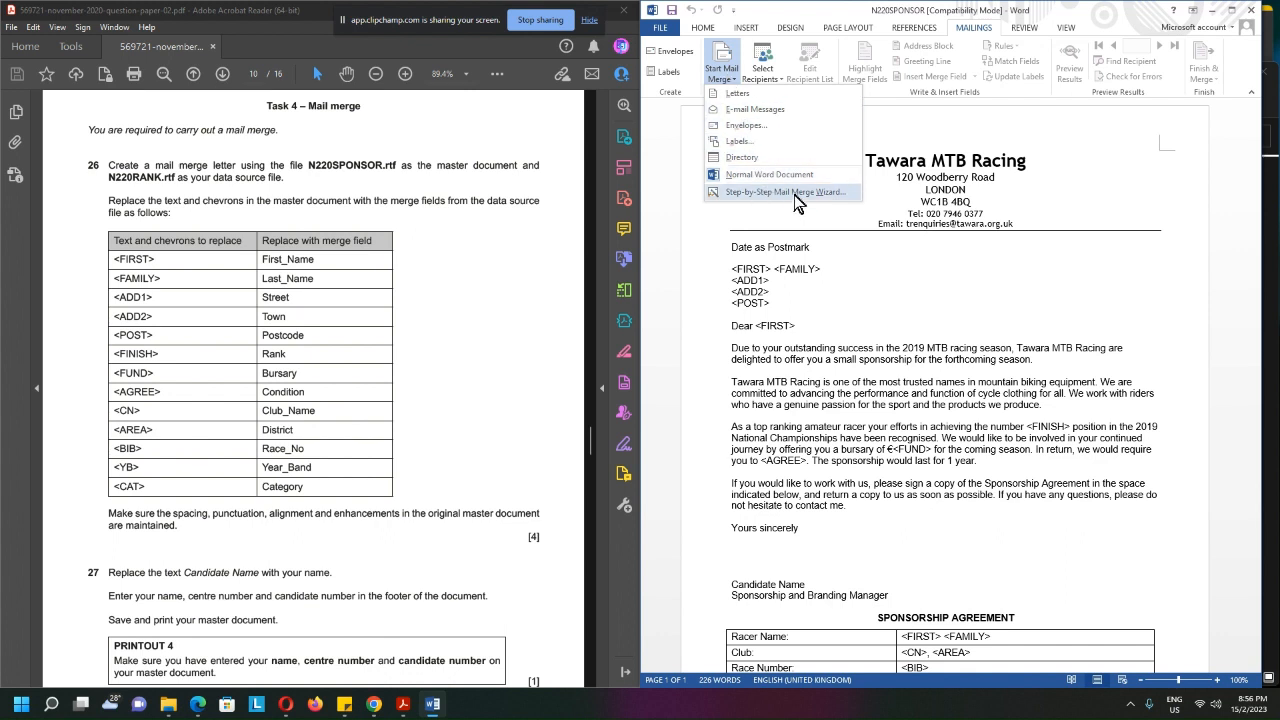
left_click(757, 192)
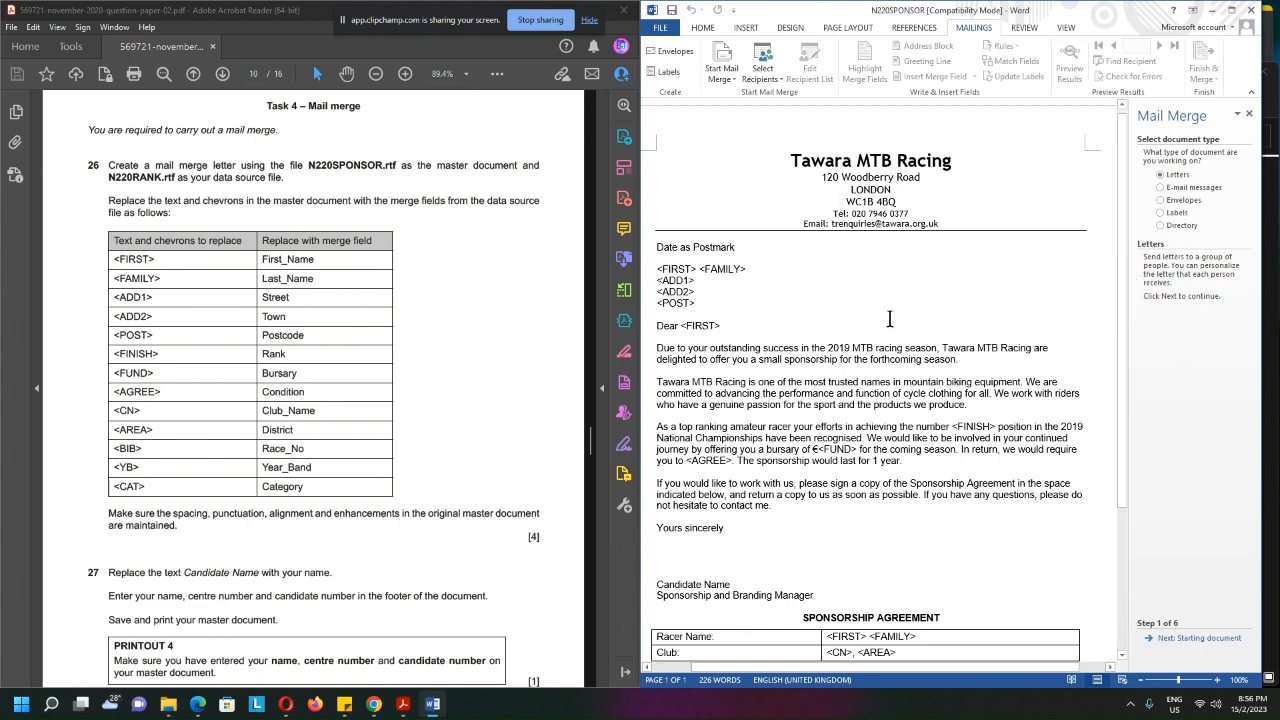
left_click(1191, 641)
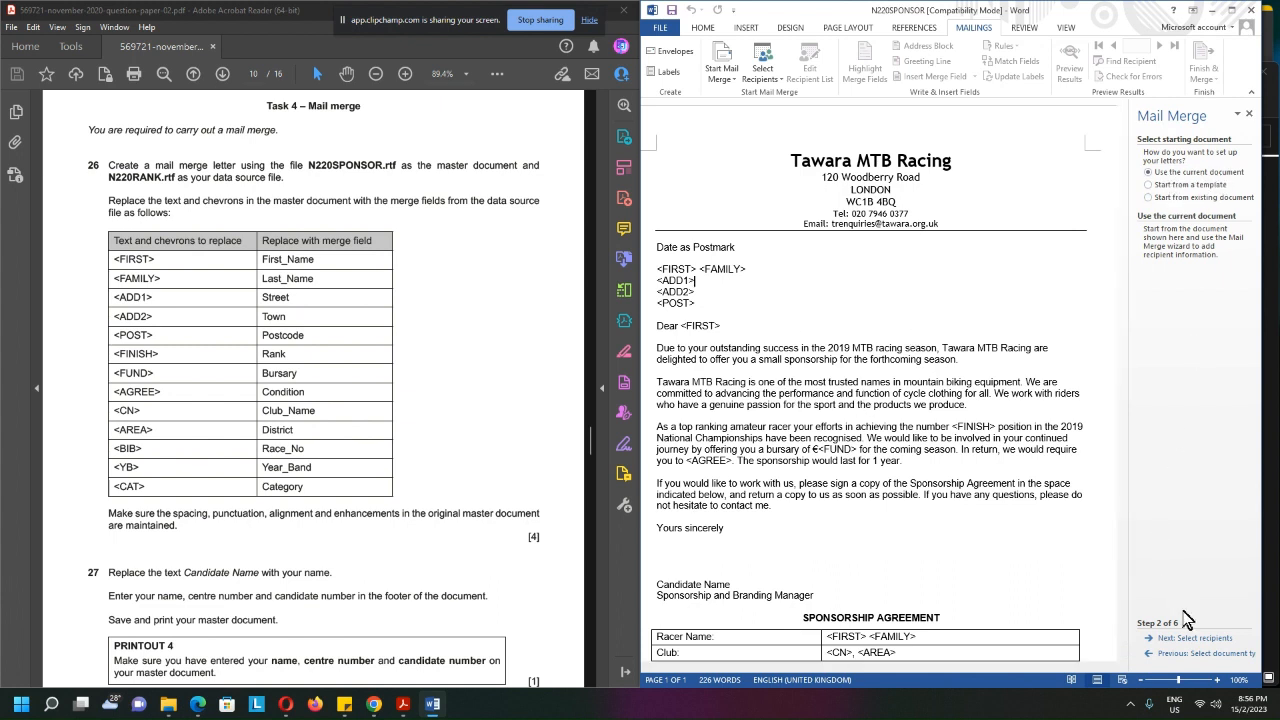
left_click(1198, 640)
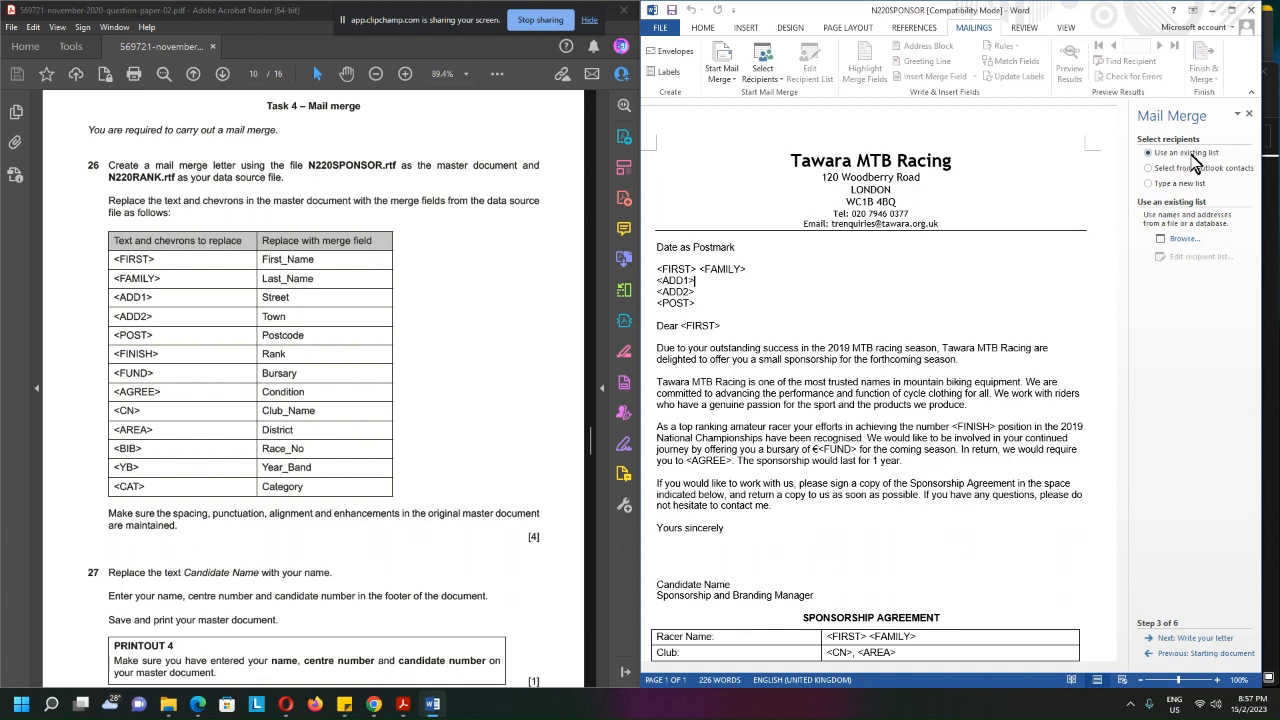
Load the existing list N220RANK from the Documents folder as the mail merge data source
double_click(139, 178)
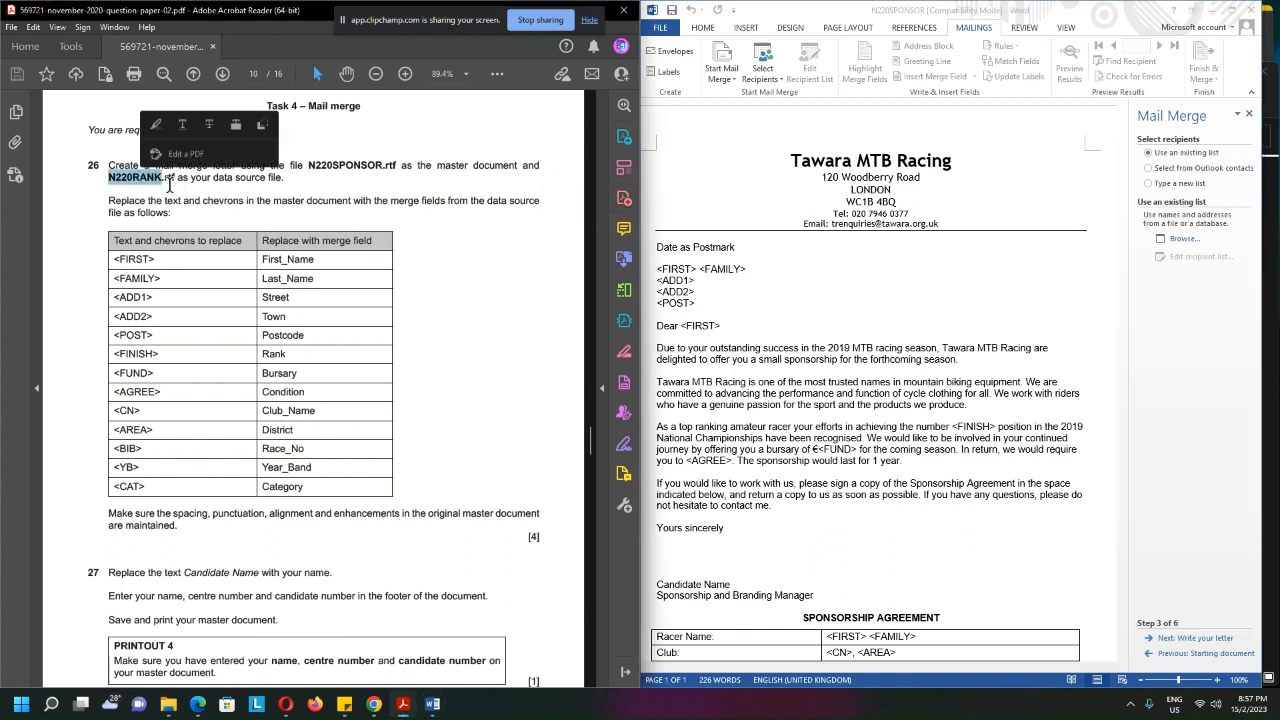
left_click_drag(176, 179, 110, 182)
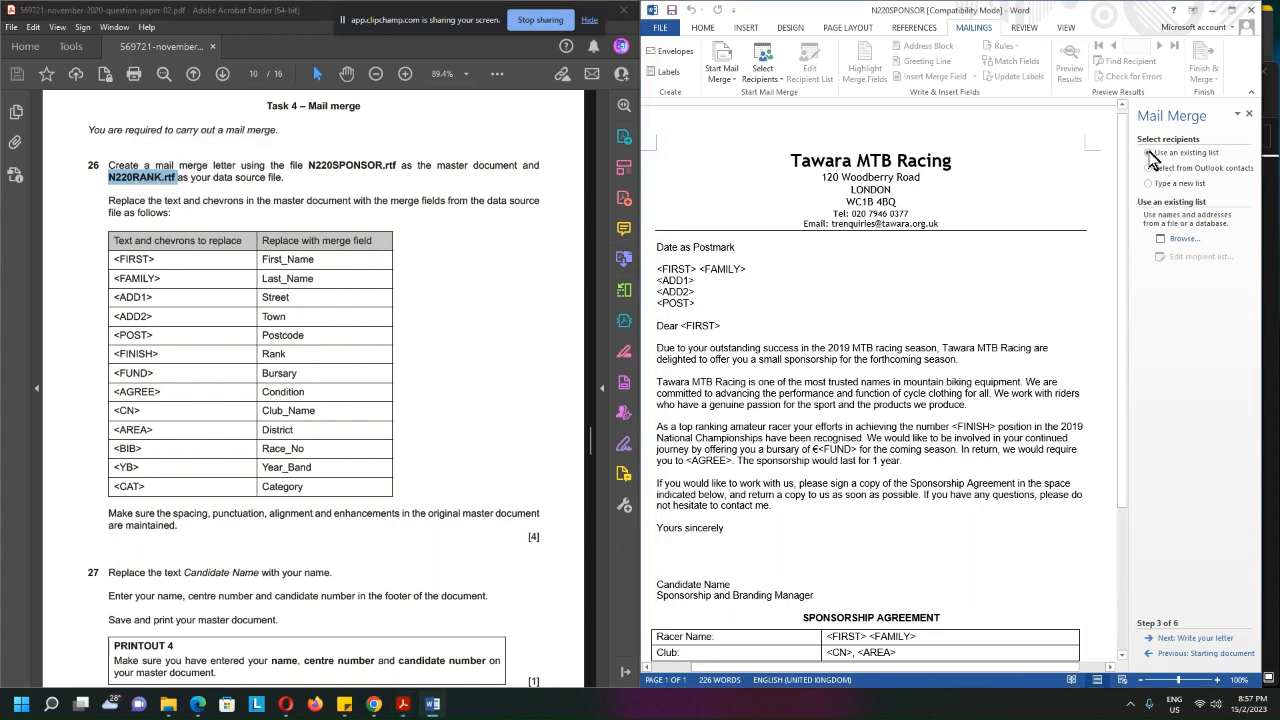
left_click(1183, 241)
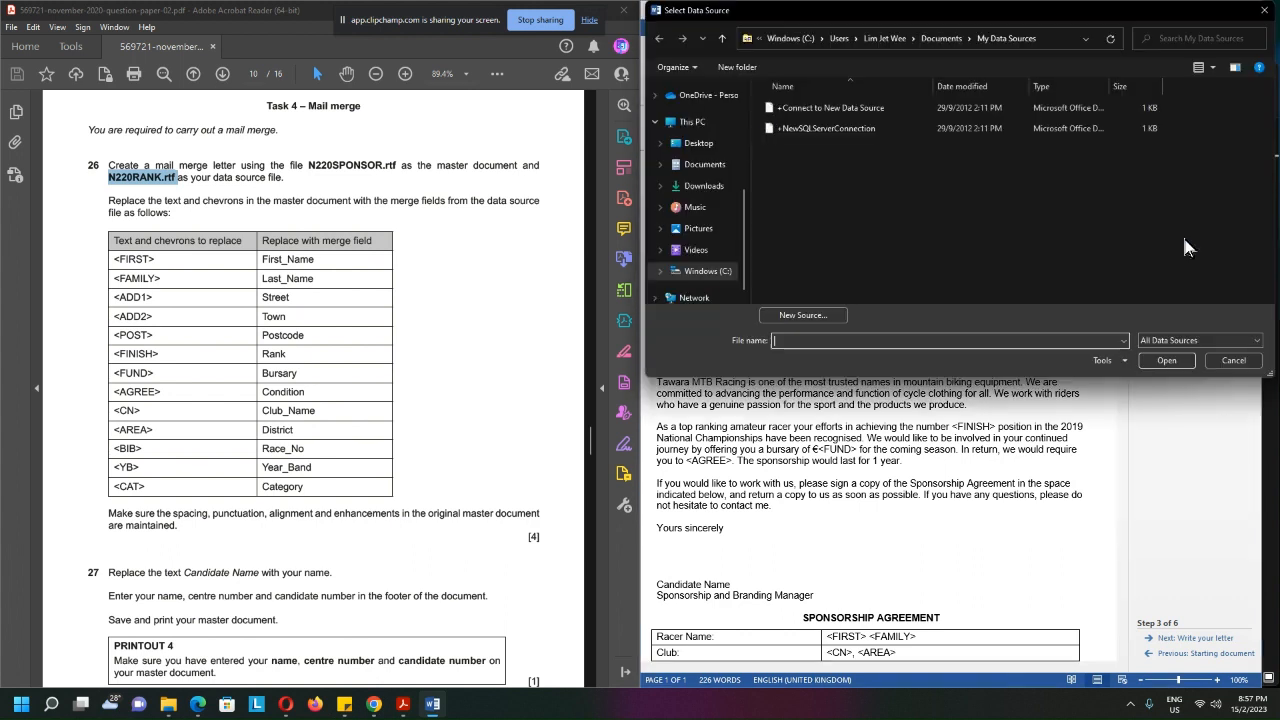
left_click(938, 39)
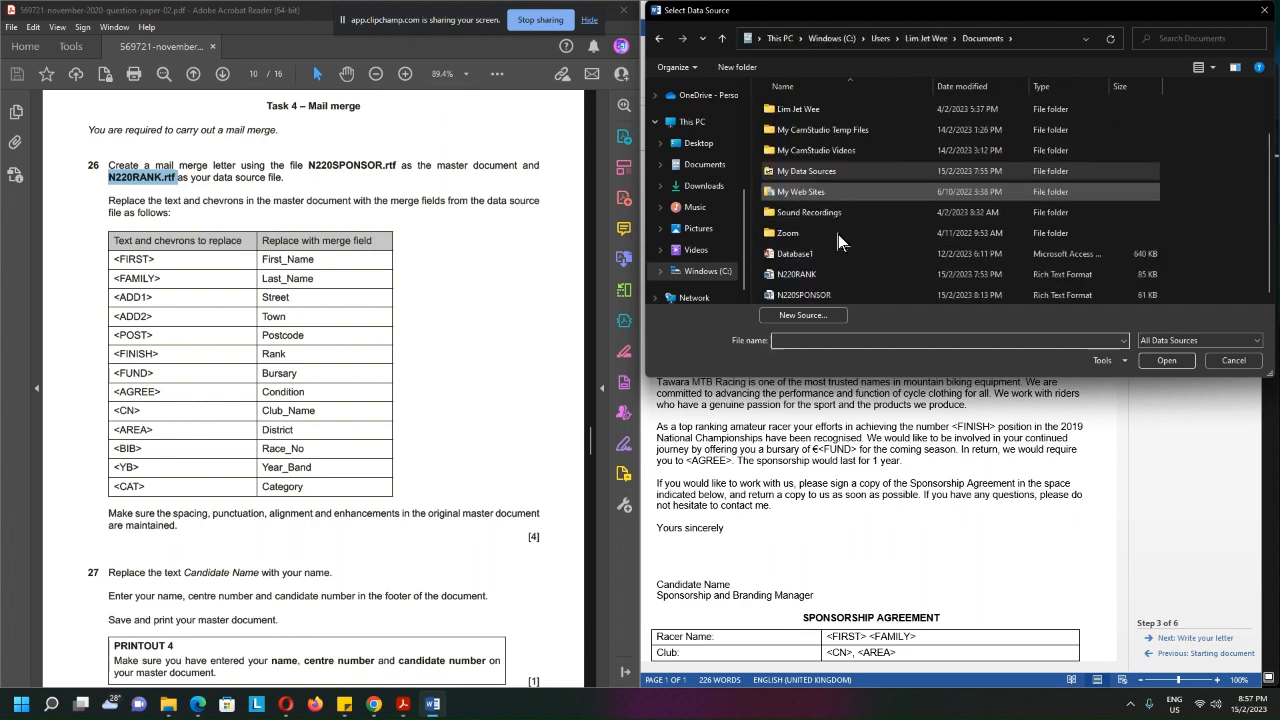
left_click(820, 295)
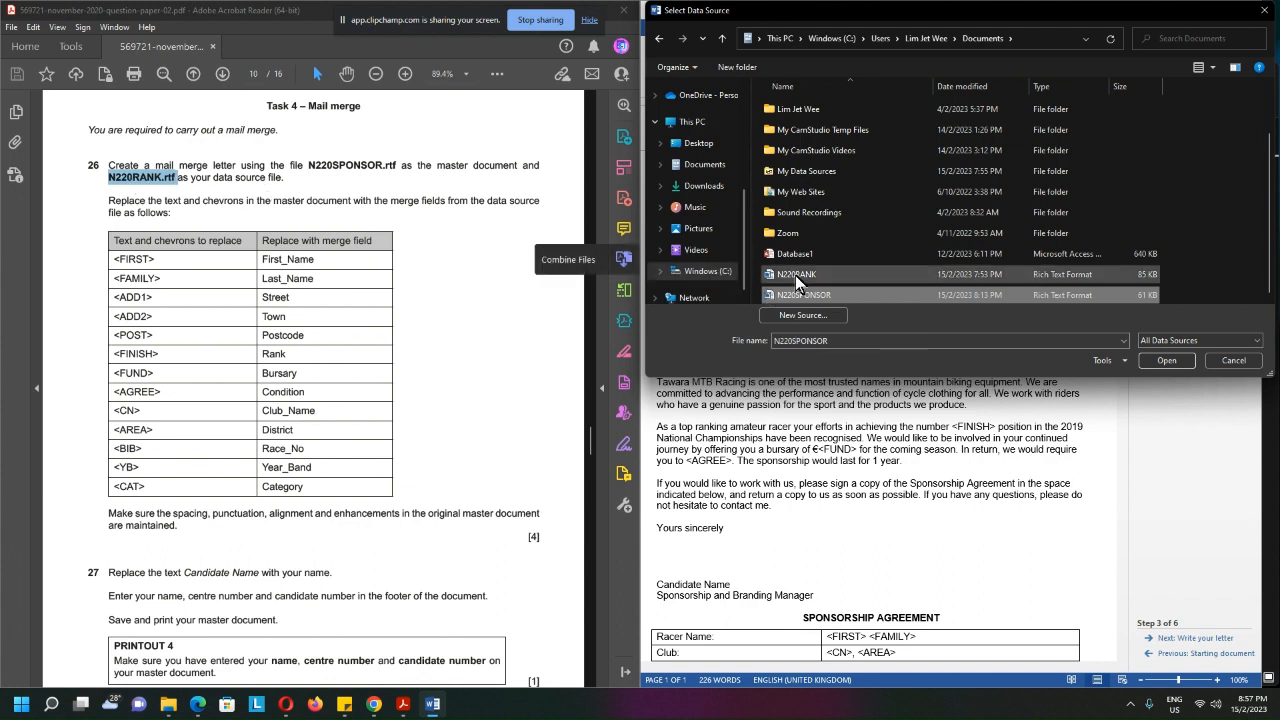
left_click(795, 274)
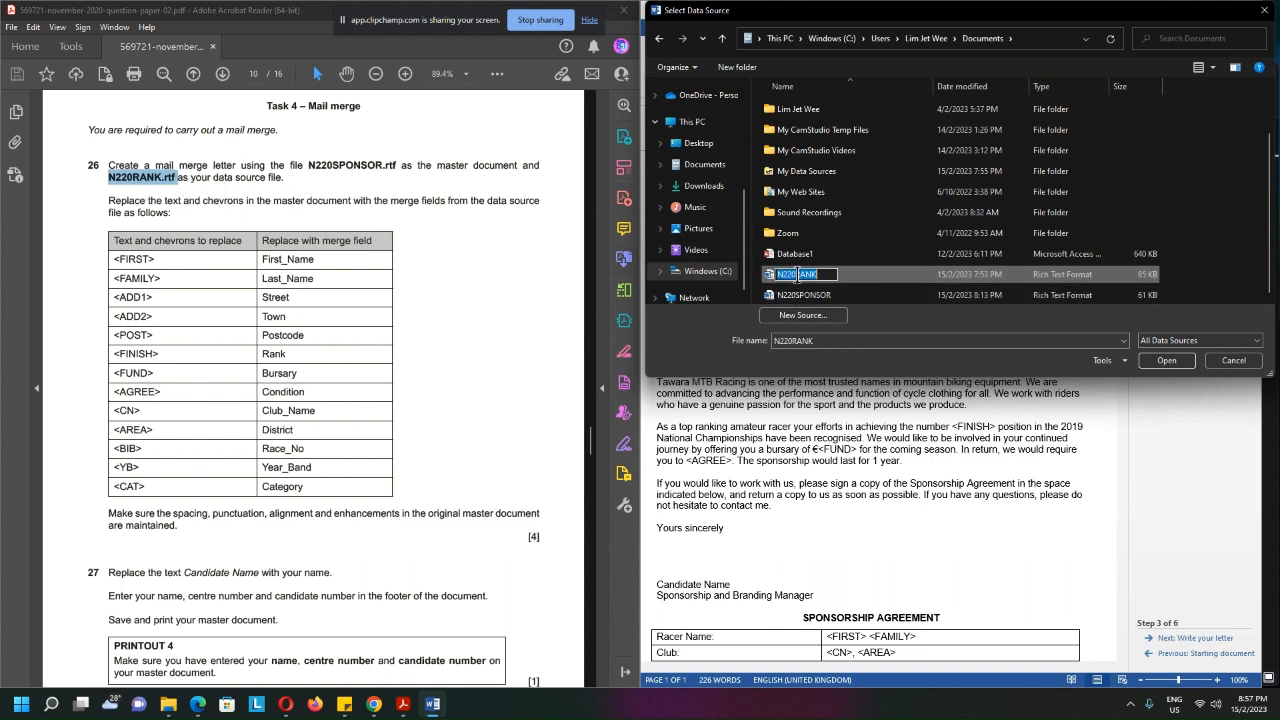
left_click(1166, 360)
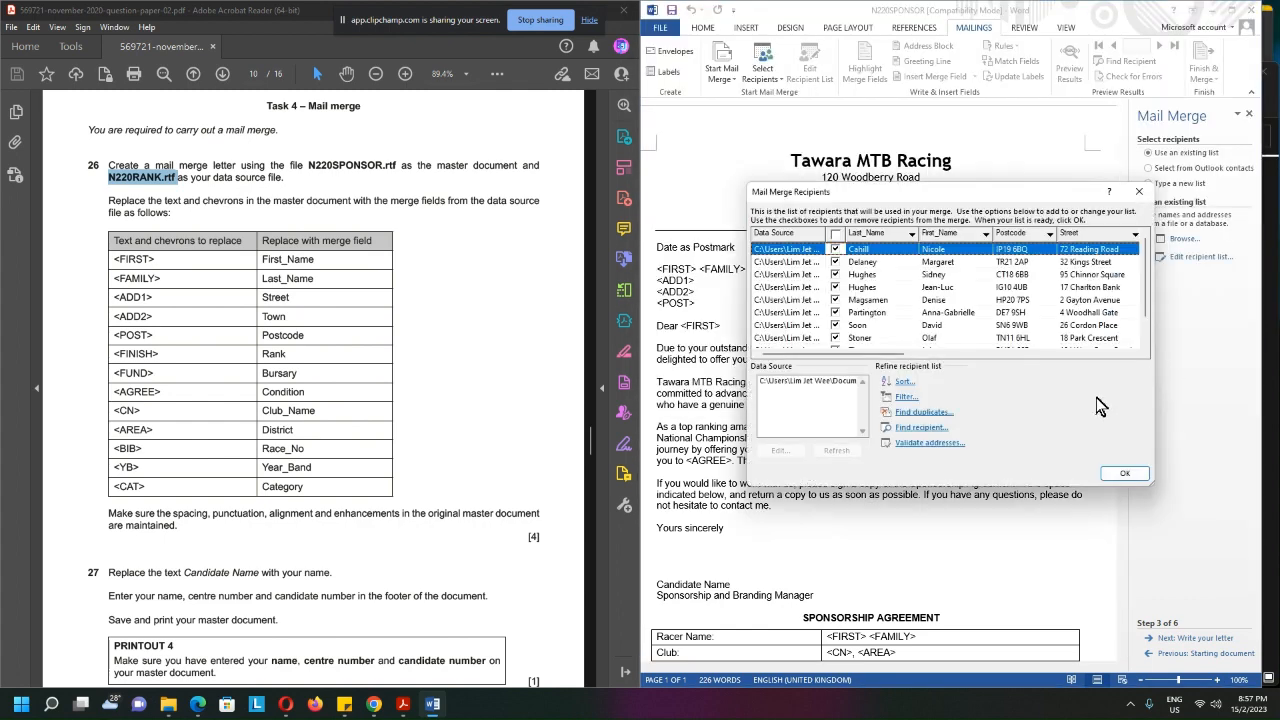
Review the mail merge recipients, accept the full list and advance the wizard to previewing the letters
left_click_drag(933, 193, 876, 190)
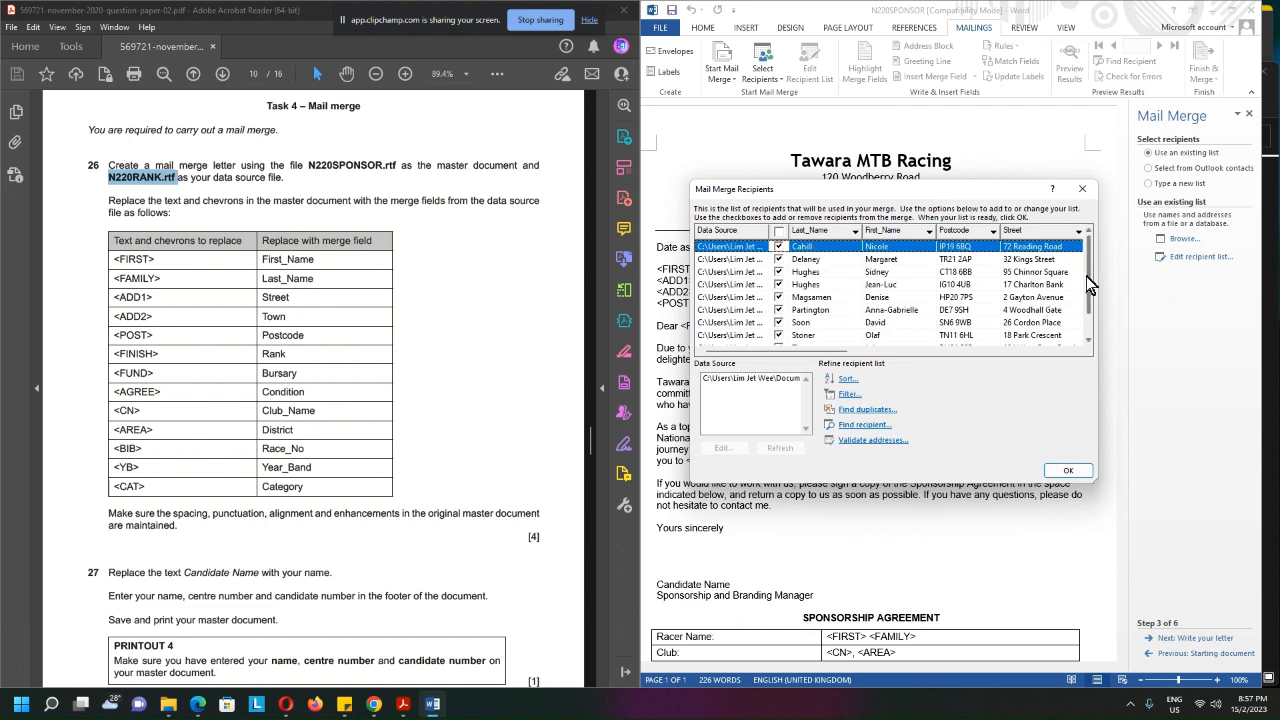
left_click_drag(1089, 275, 1090, 308)
mouse_move(849, 354)
left_mouse_down()
mouse_move(1060, 352)
mouse_move(840, 352)
left_mouse_up()
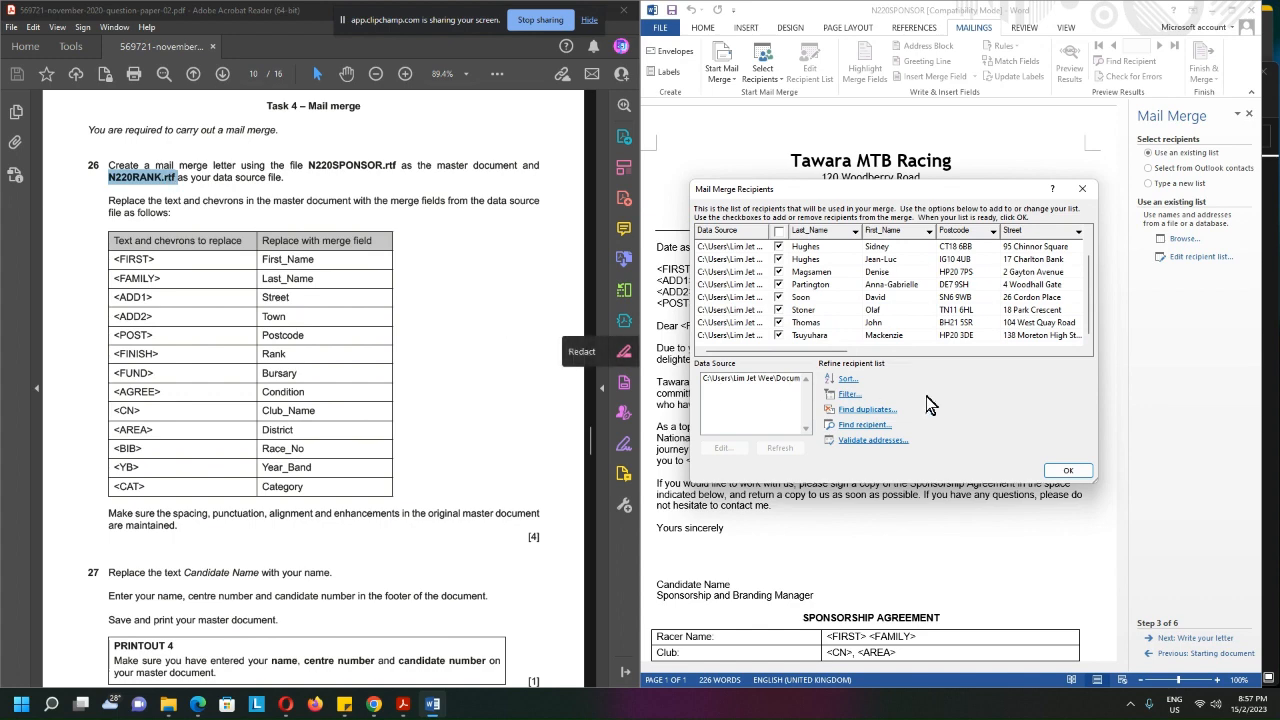
left_click(1068, 471)
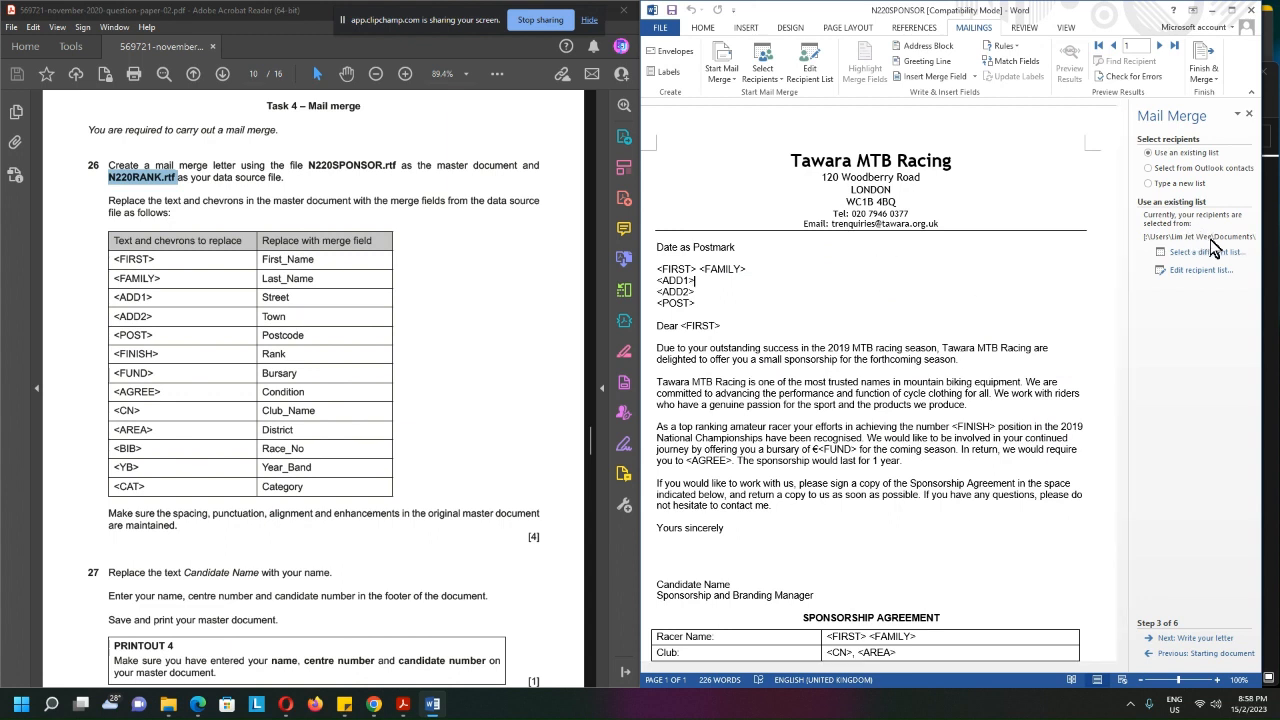
left_click(1192, 638)
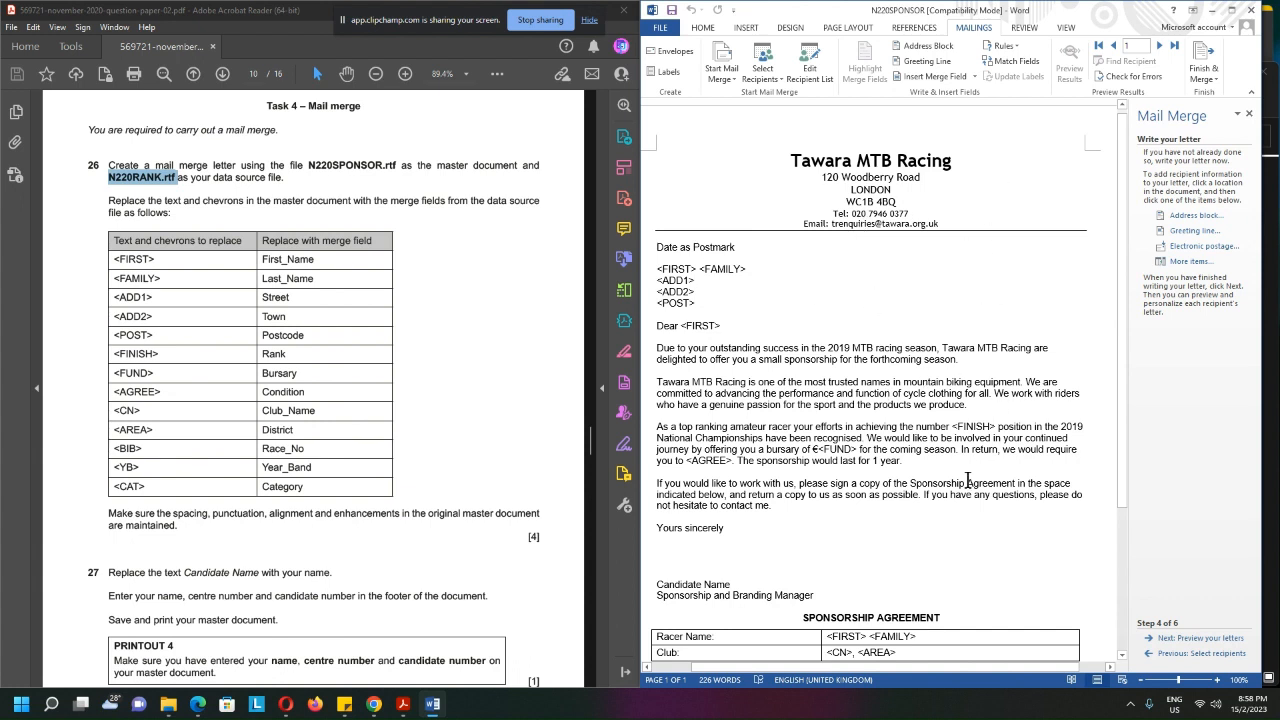
left_click(1220, 644)
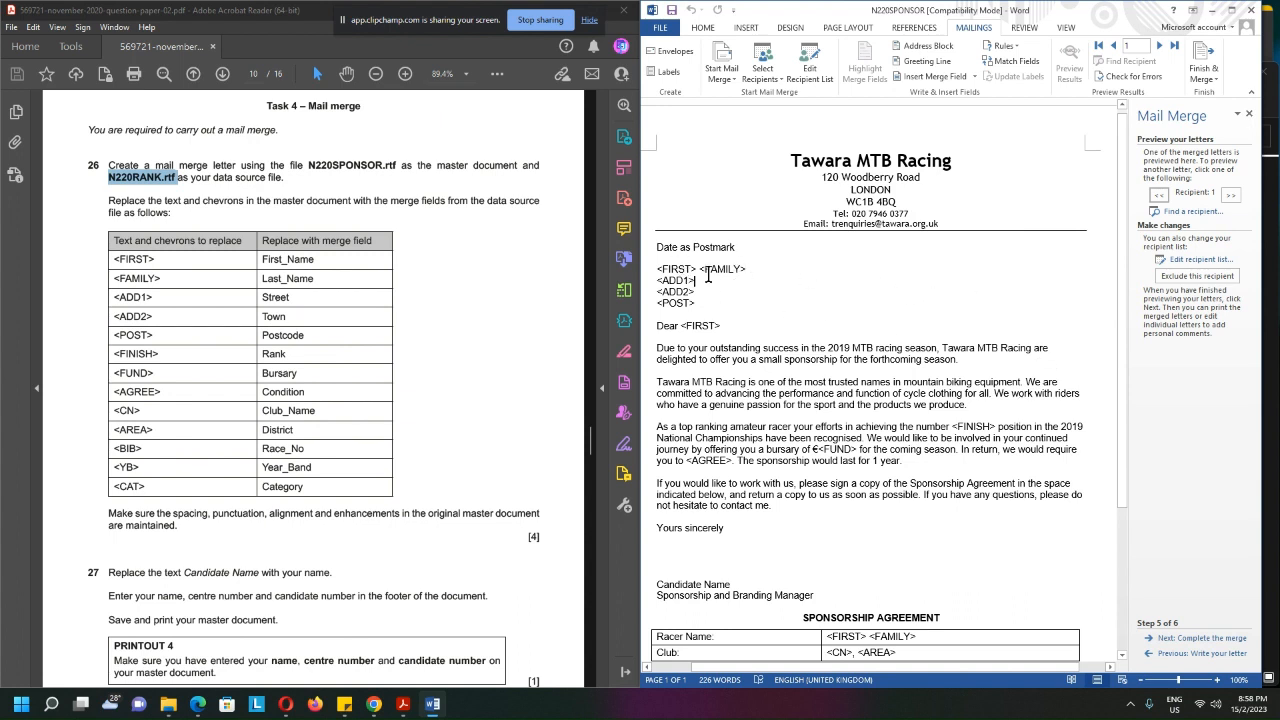
Check in the task table which merge field replaces the <FIRST> placeholder
left_click_drag(112, 257, 229, 270)
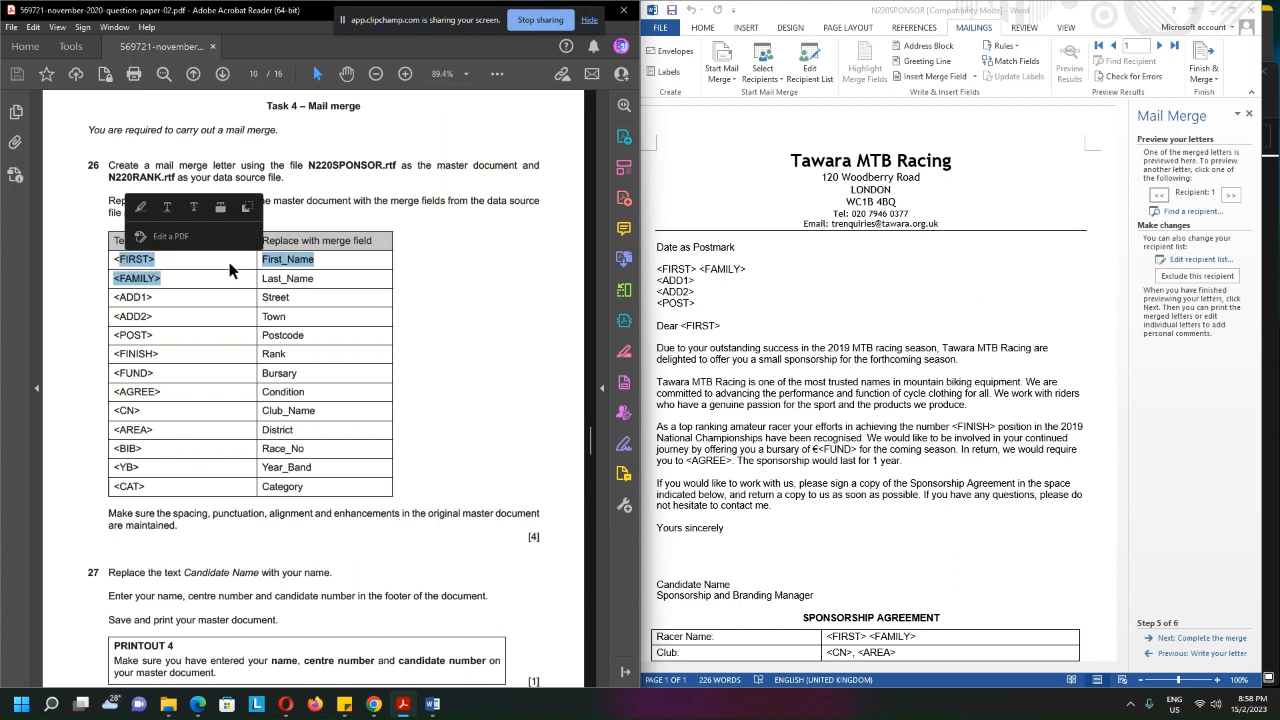
left_click(160, 272)
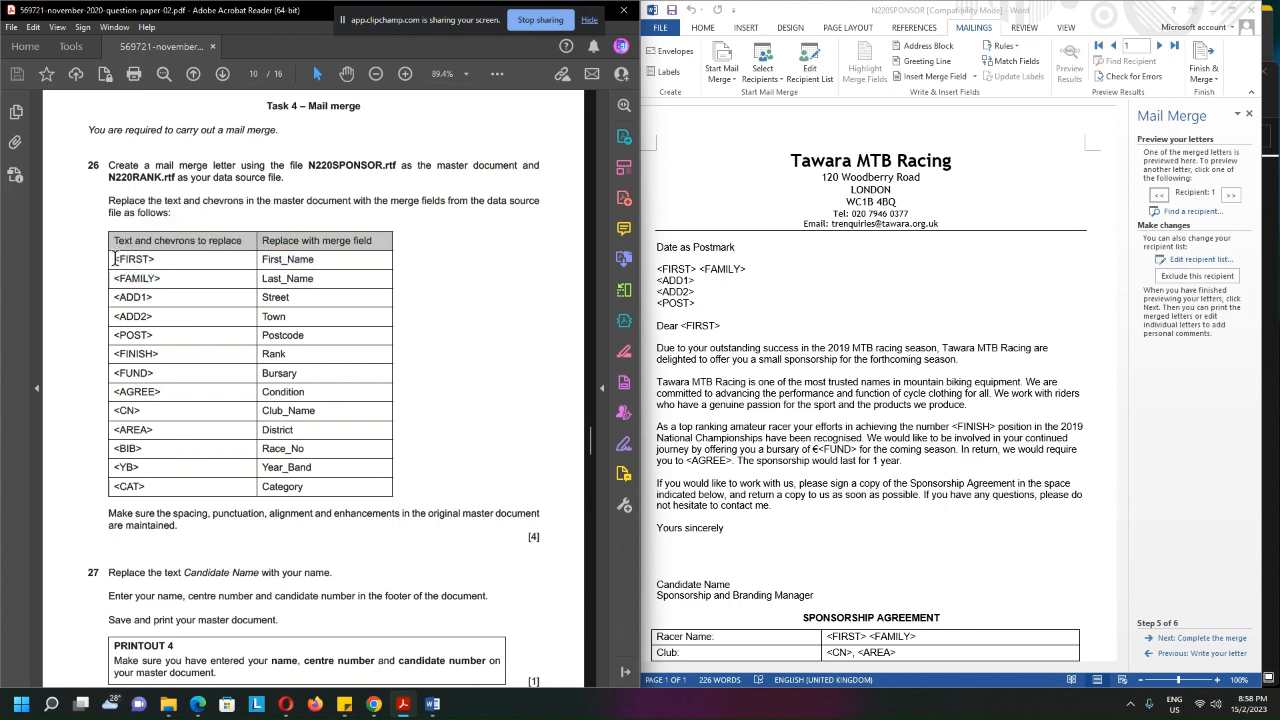
left_click_drag(114, 259, 156, 260)
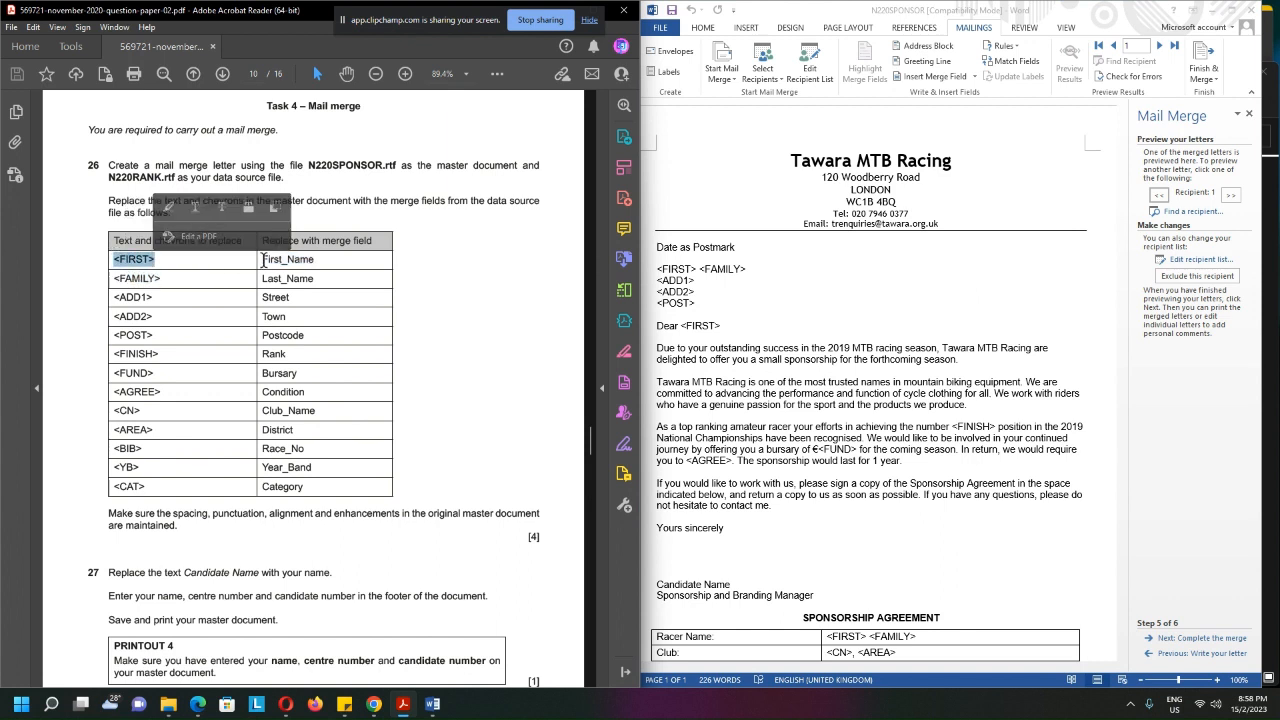
left_click_drag(262, 259, 316, 261)
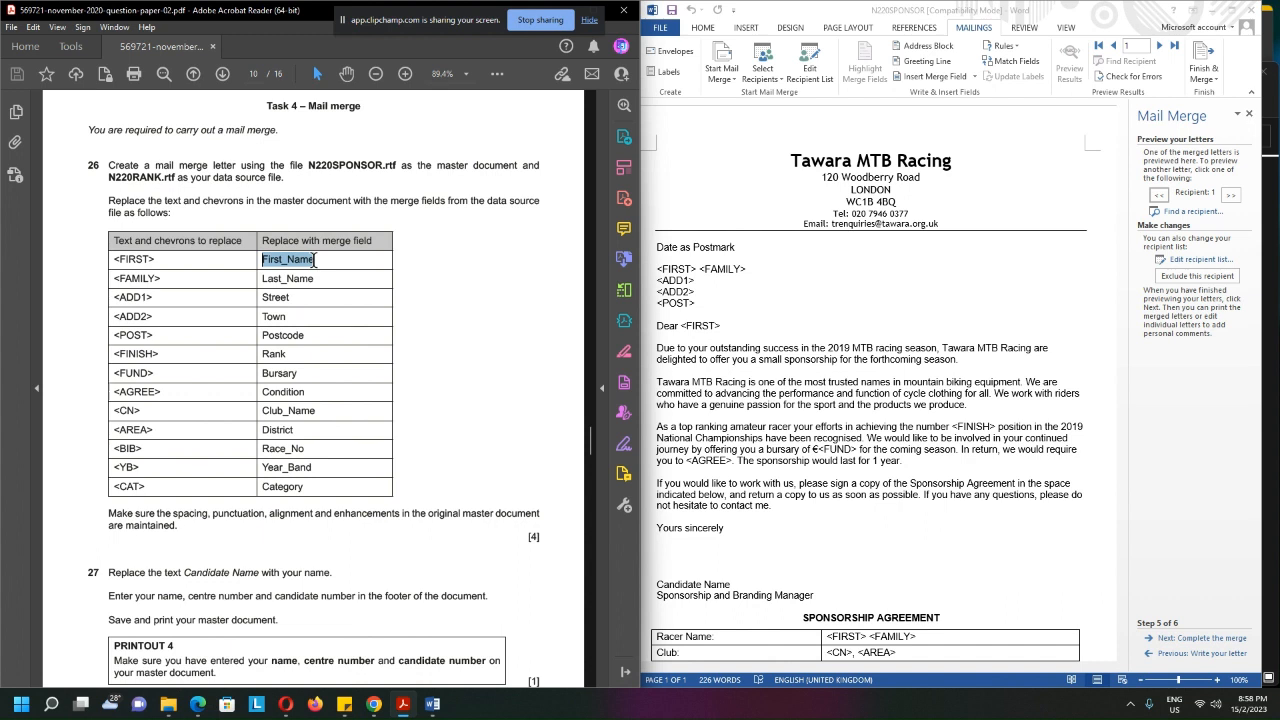
left_click(695, 270)
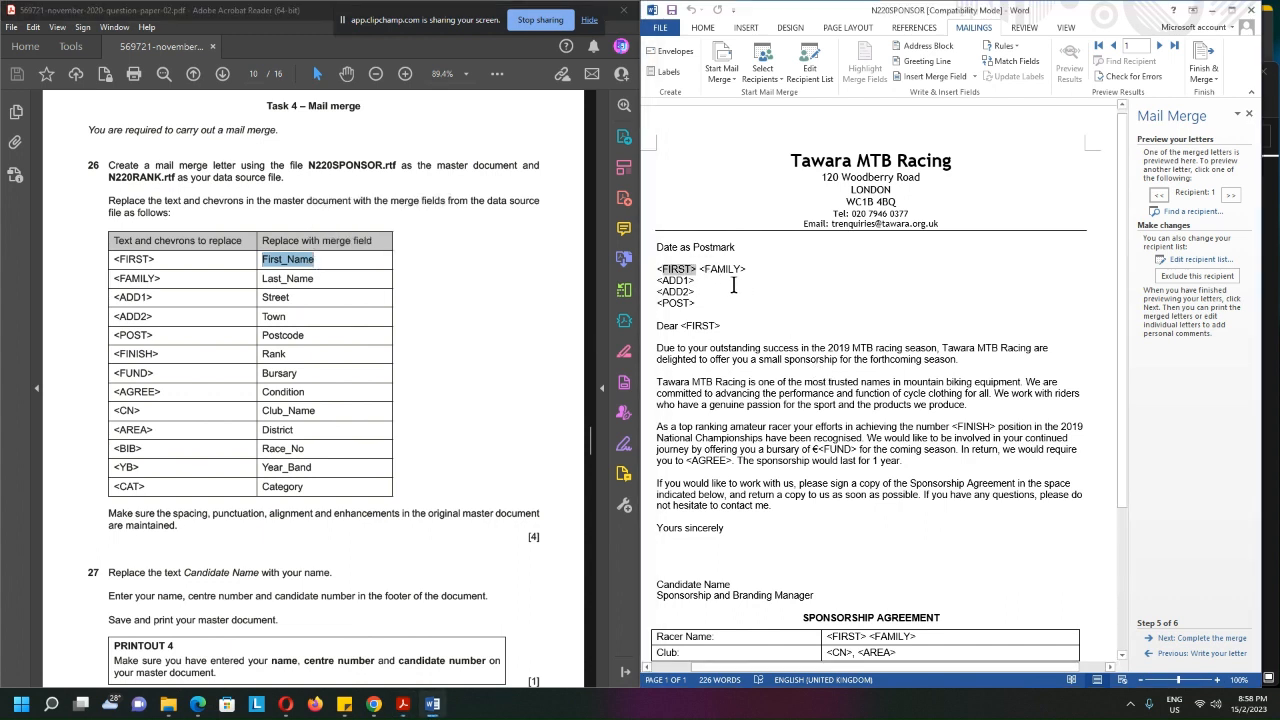
key("shift+Left")
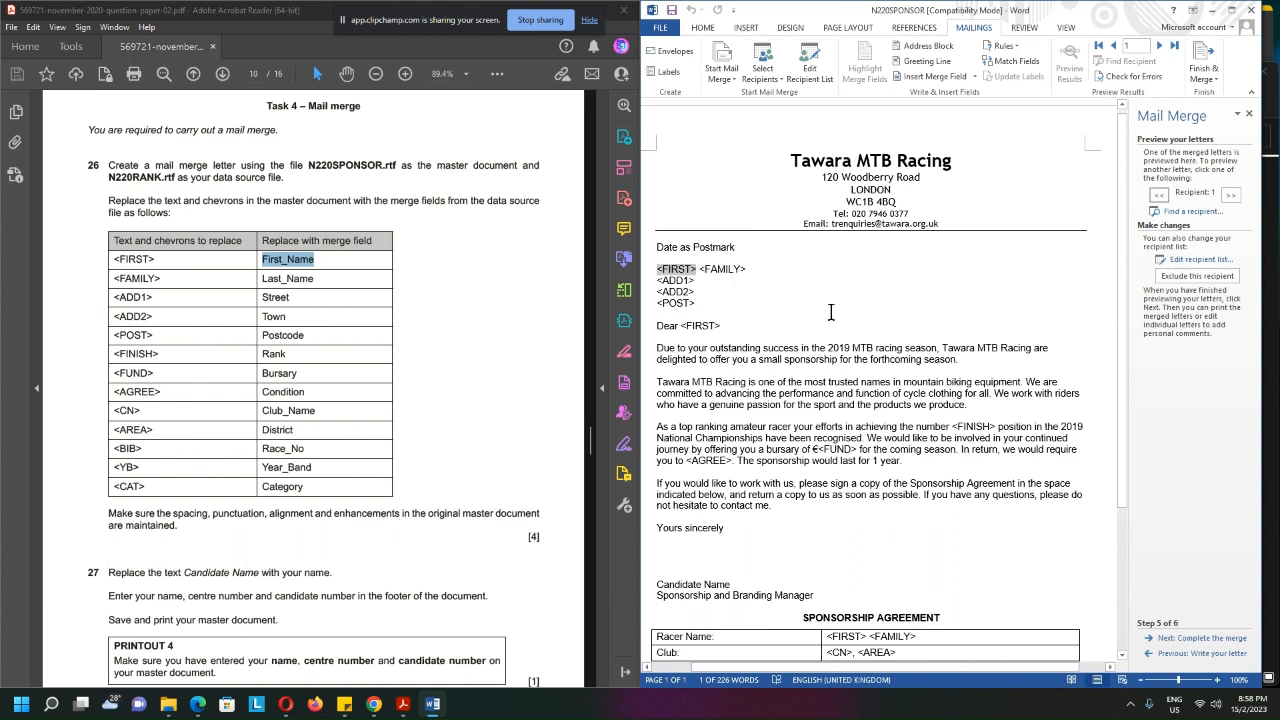
left_click(780, 79)
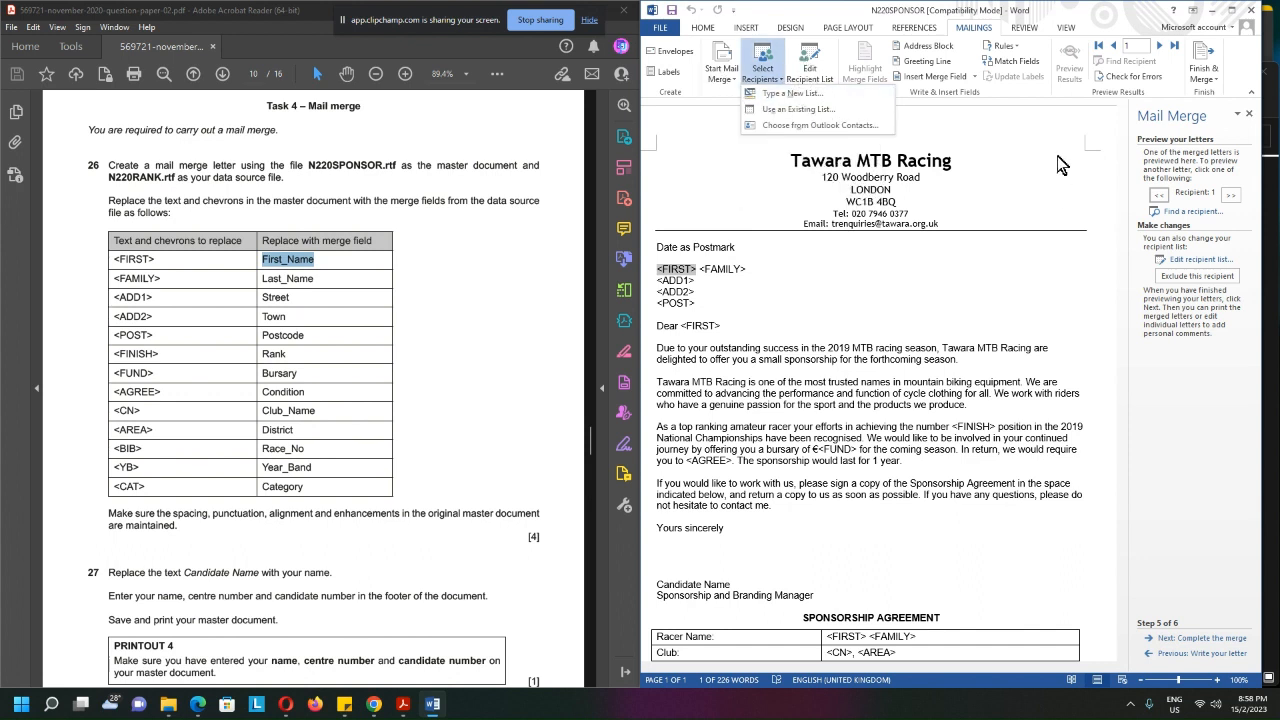
left_click(820, 78)
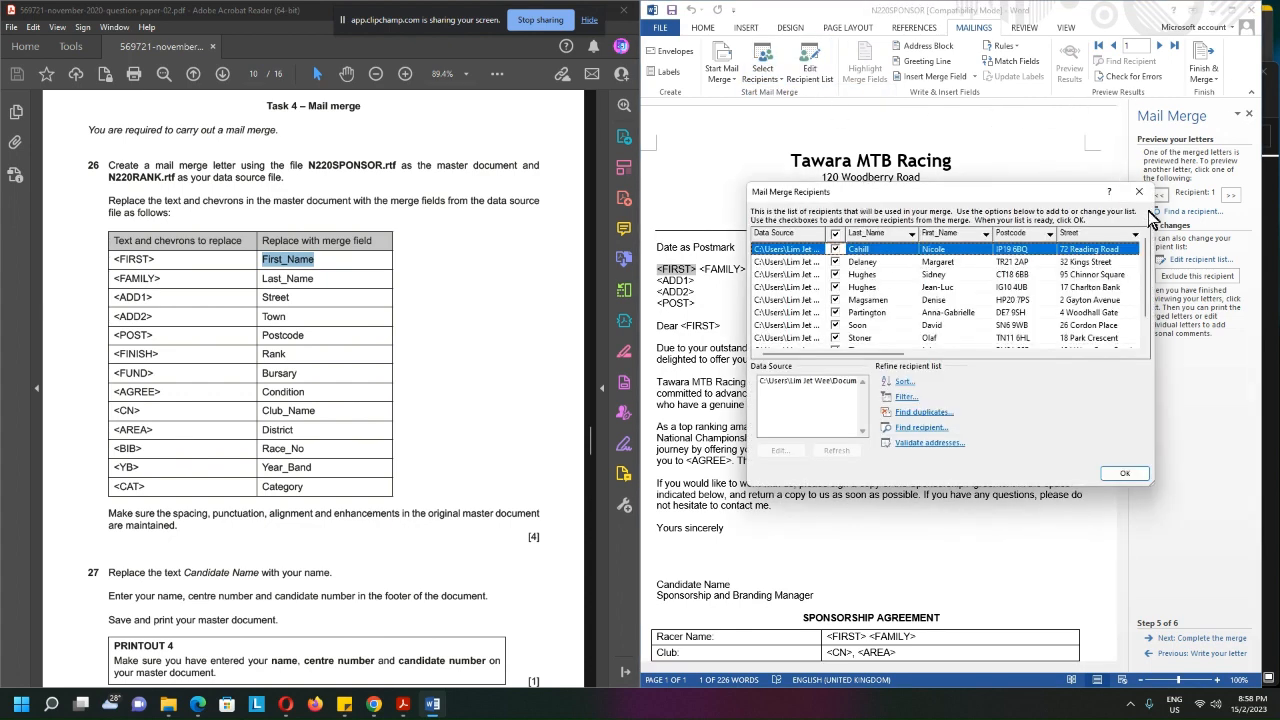
left_click(1139, 194)
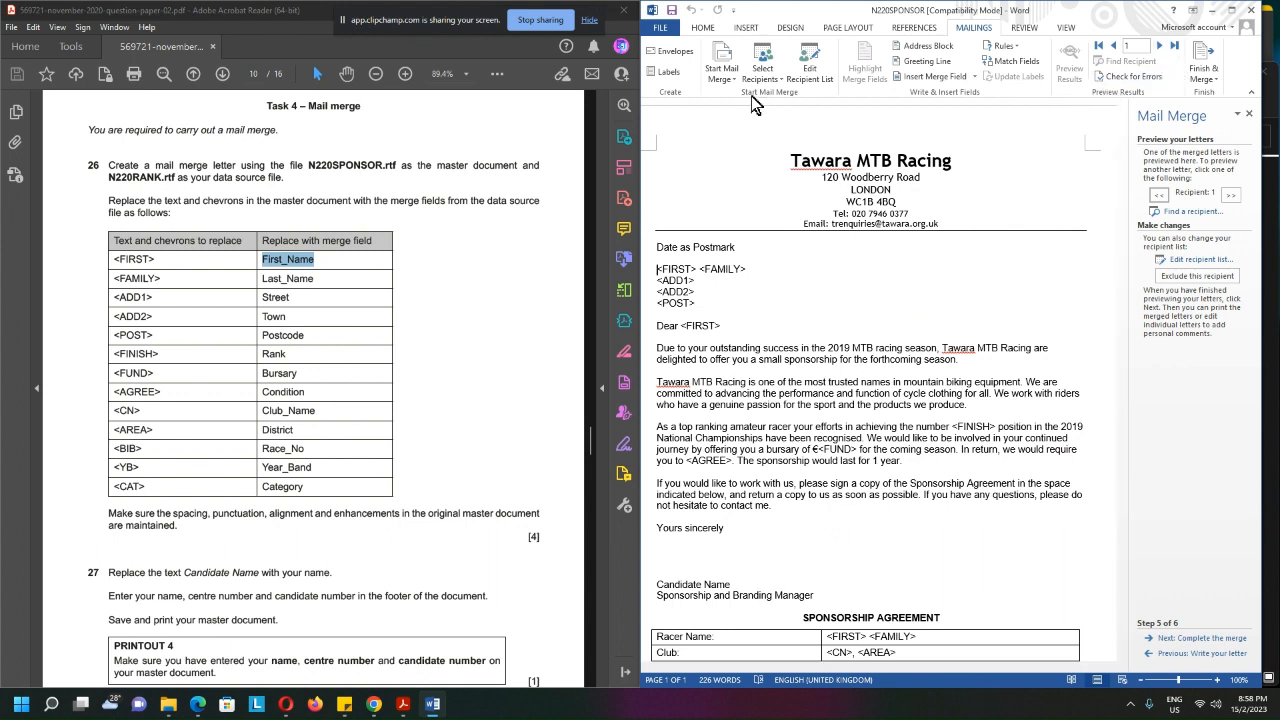
left_click(776, 83)
left_click(777, 84)
left_click(778, 80)
left_click(824, 82)
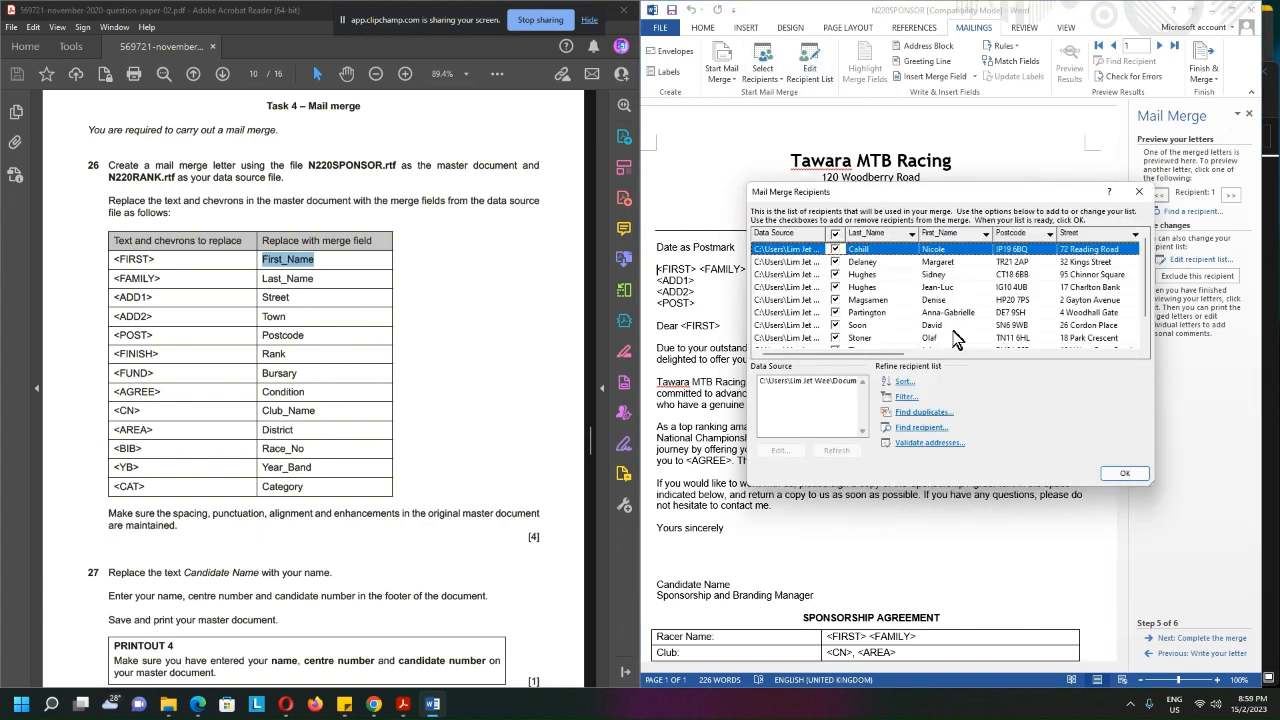
left_click(1121, 476)
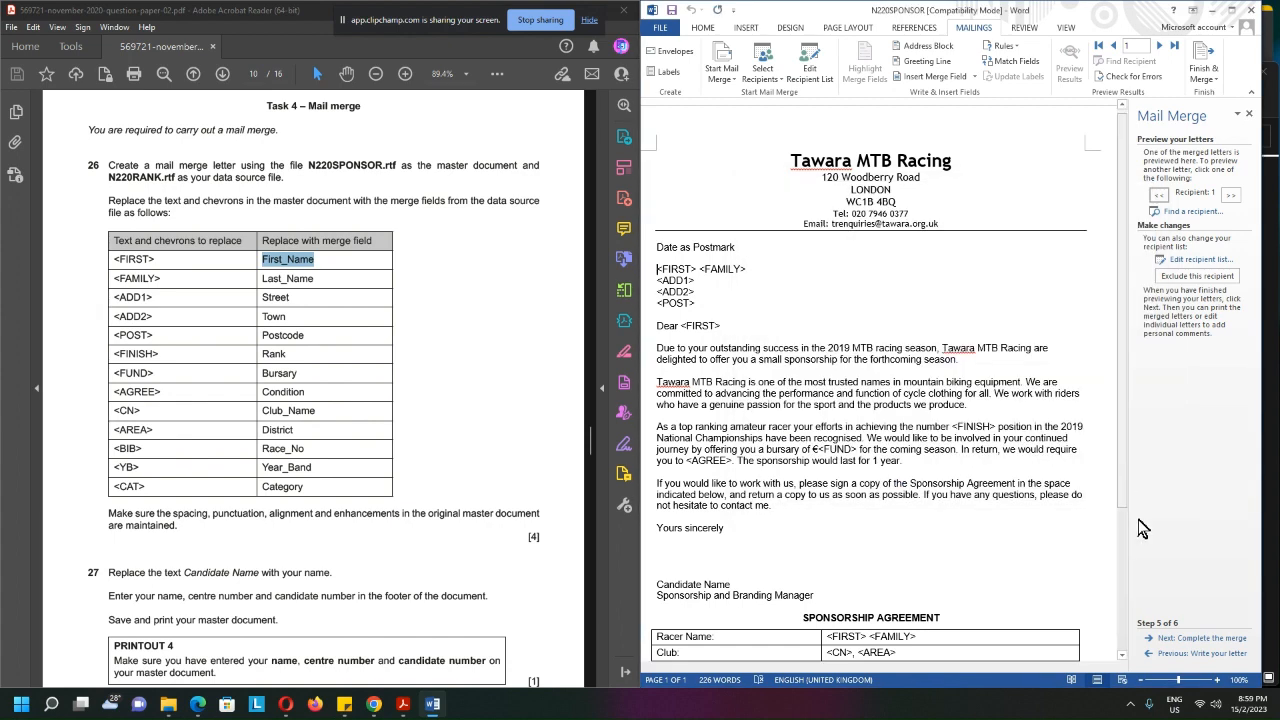
Return the wizard to writing the letter and replace <FIRST> above the address with the First_Name merge field
left_click(1152, 656)
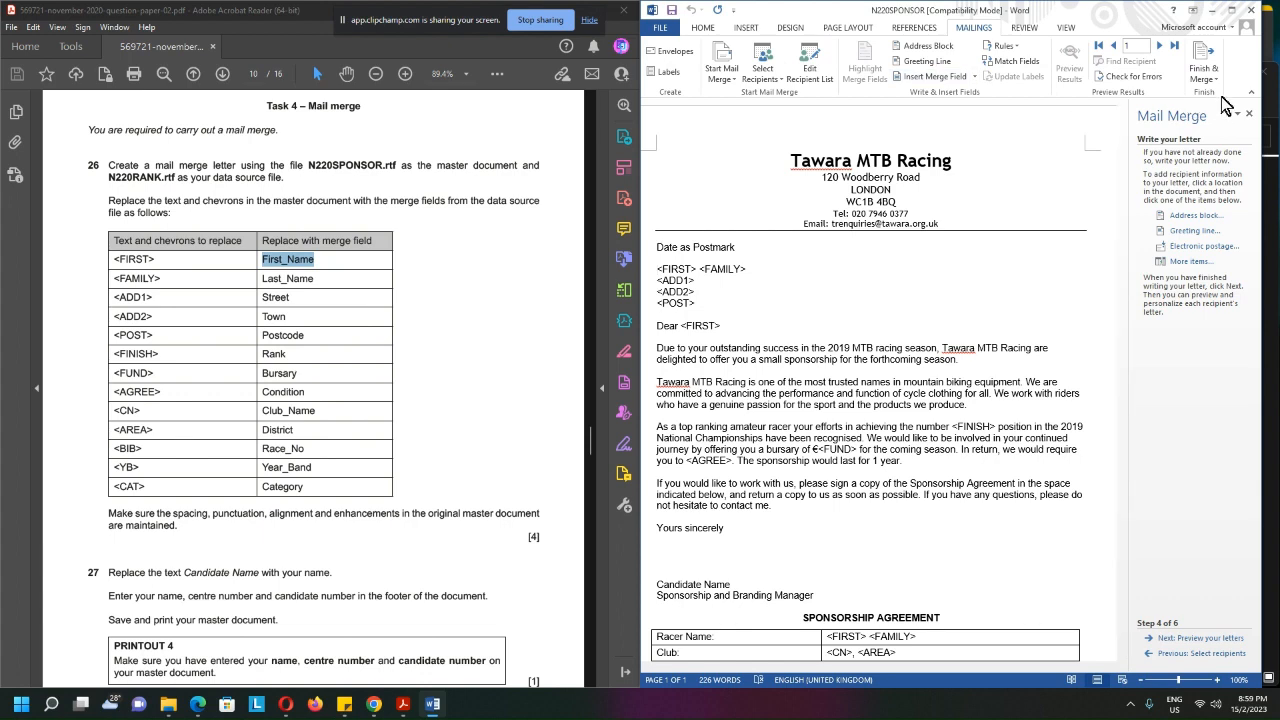
left_click(1231, 10)
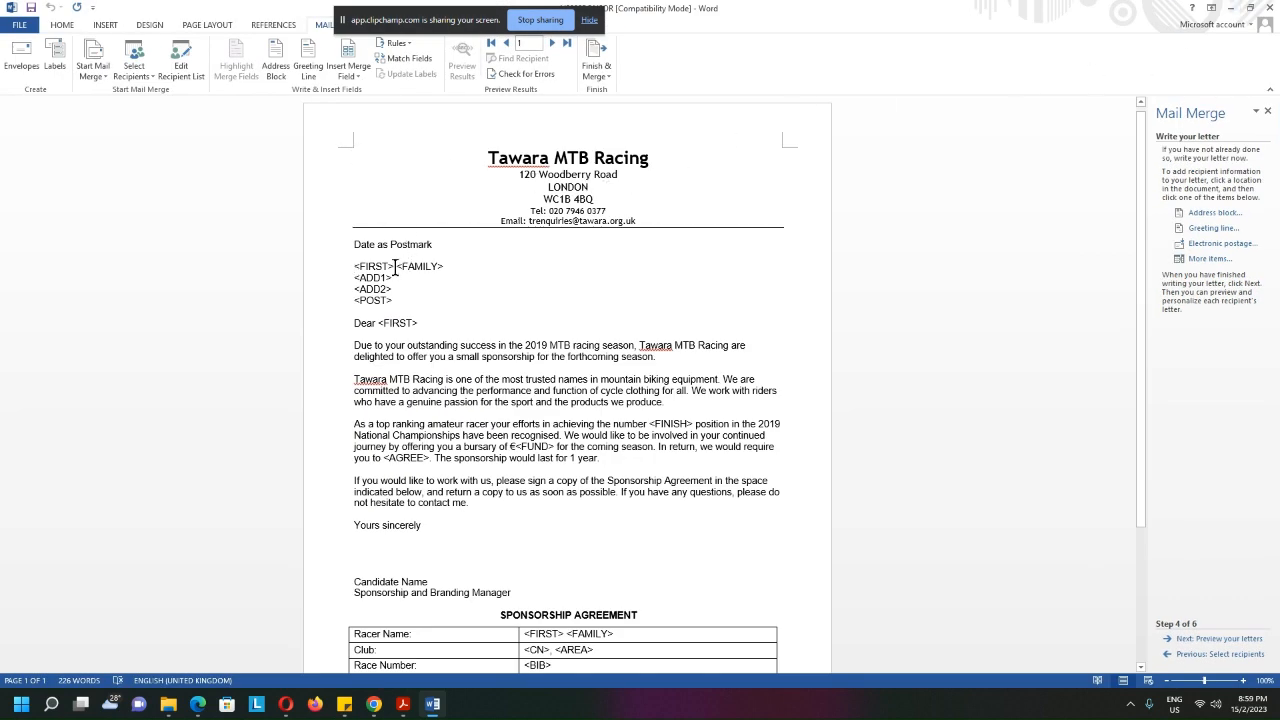
left_click_drag(393, 265, 354, 266)
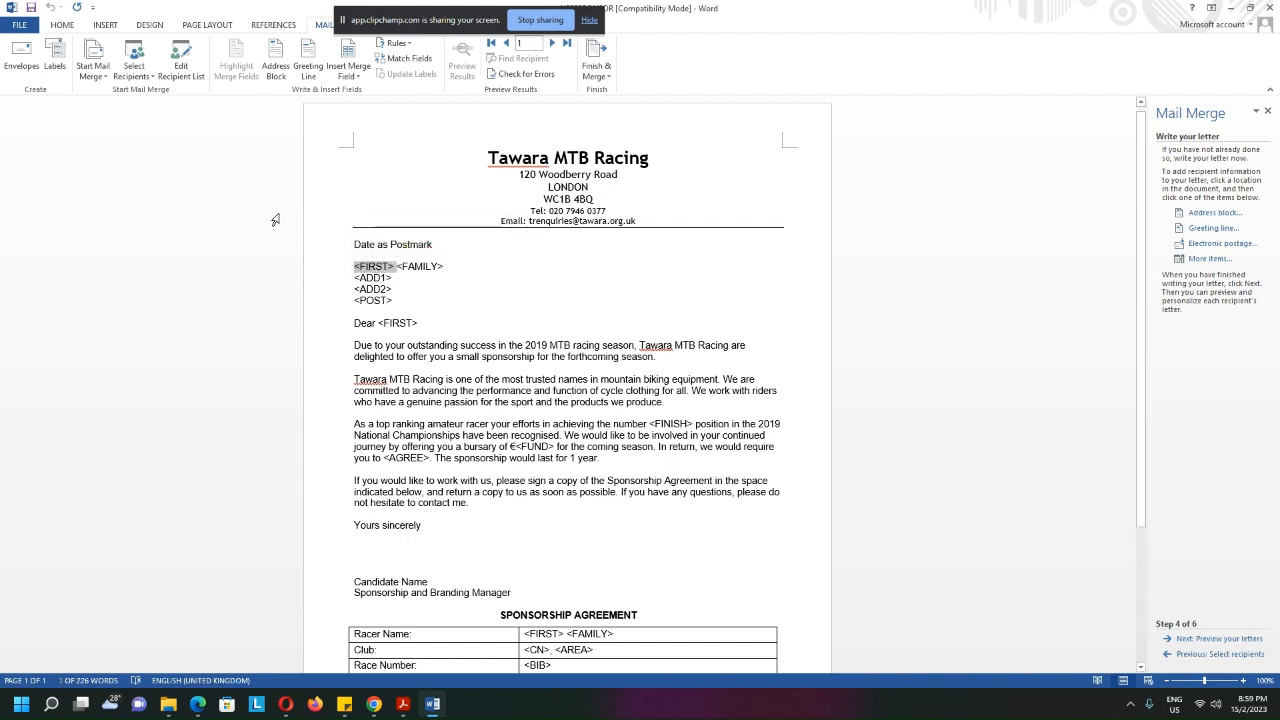
left_click(358, 86)
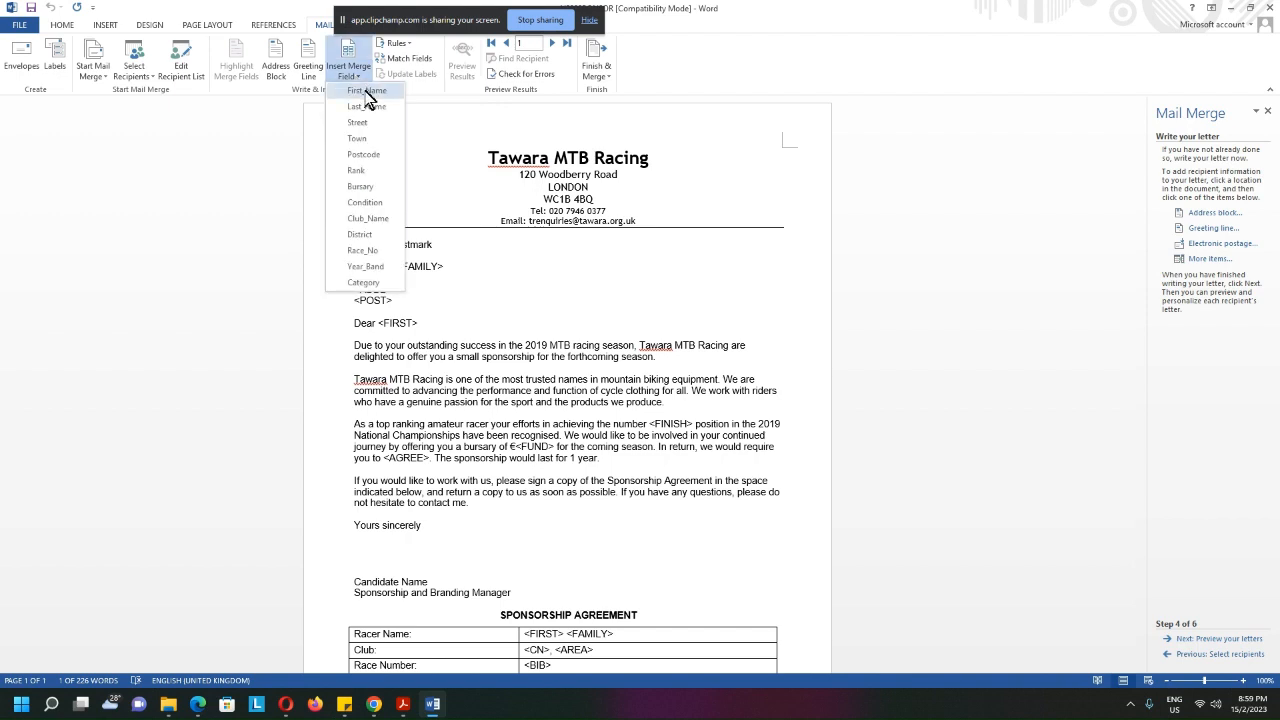
left_click(366, 92)
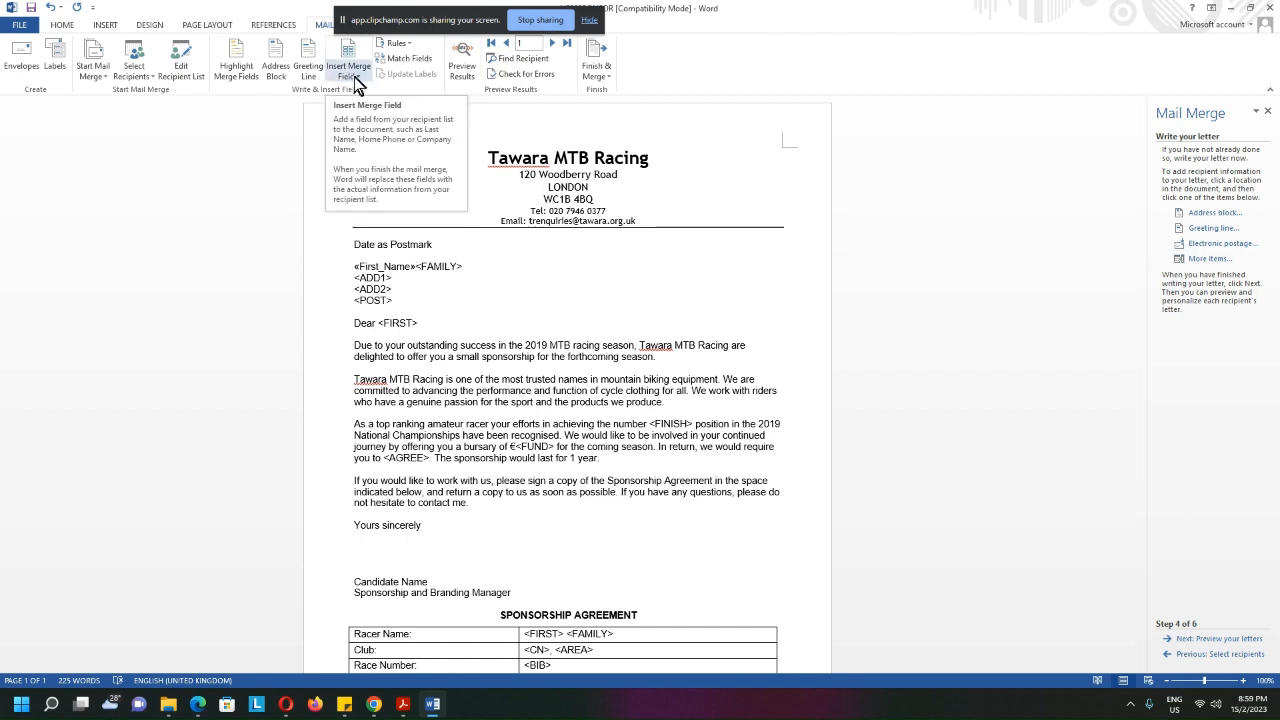
Check in the question paper's table which merge field replaces the <FAMILY> placeholder
left_click(1250, 8)
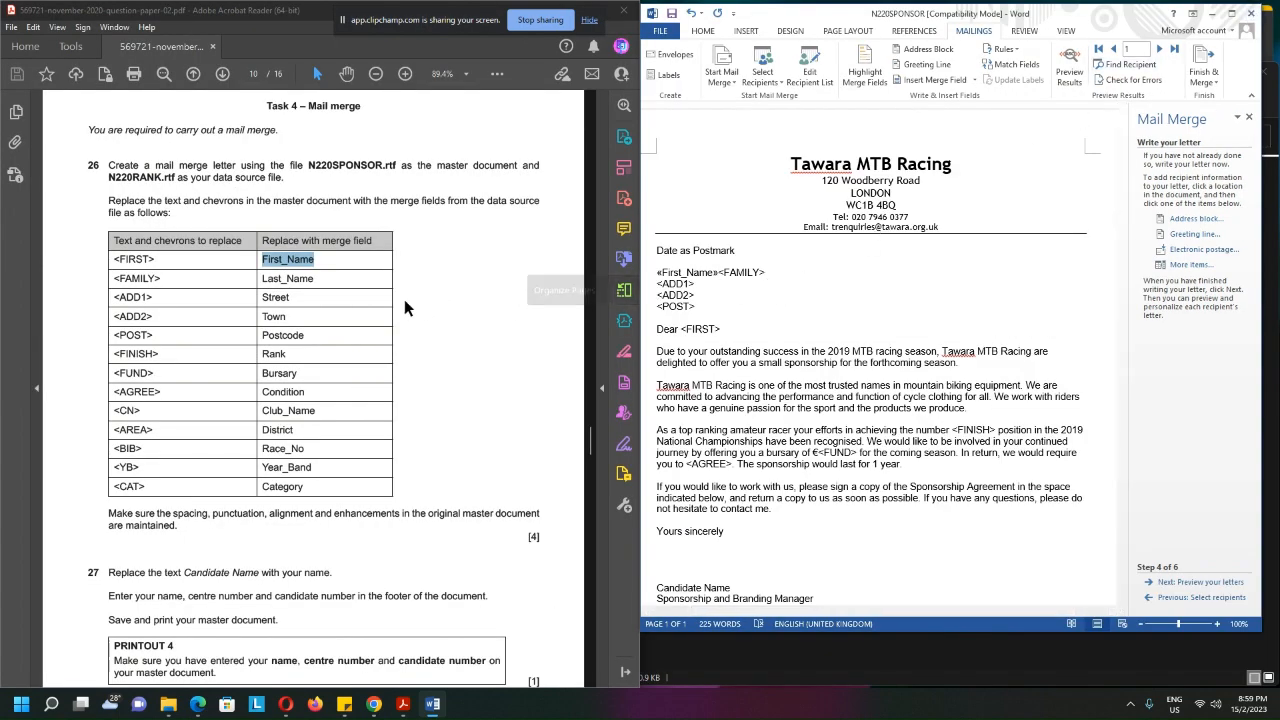
double_click(137, 279)
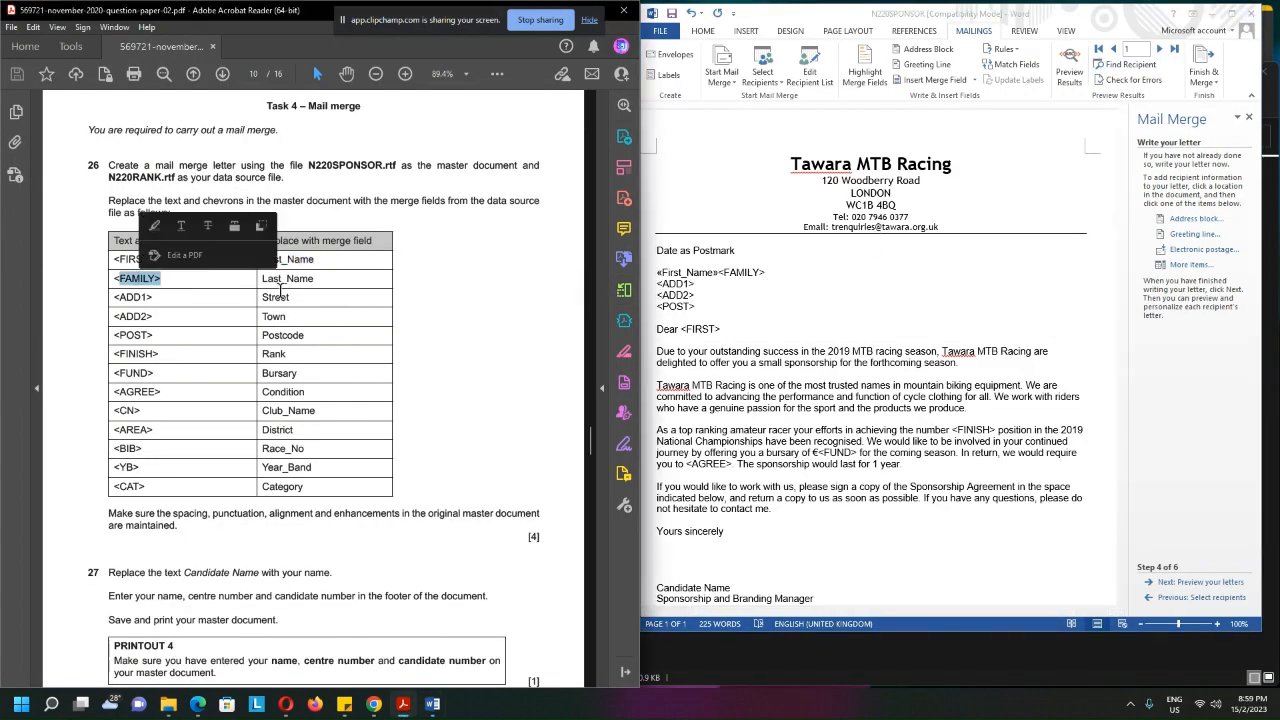
left_click_drag(320, 277, 261, 279)
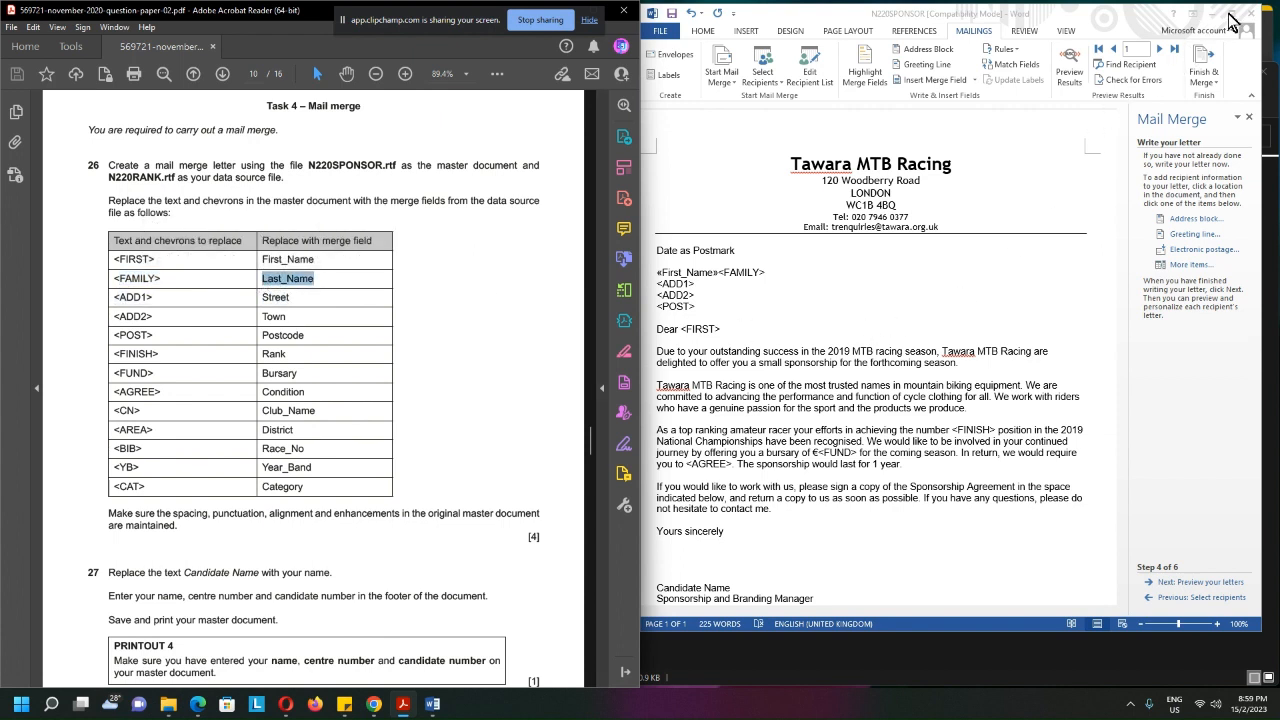
Maximize the letter and replace <FAMILY> above the address with the Last_Name merge field, keeping <ADD1> on its own line
left_click_drag(1136, 15, 1143, 15)
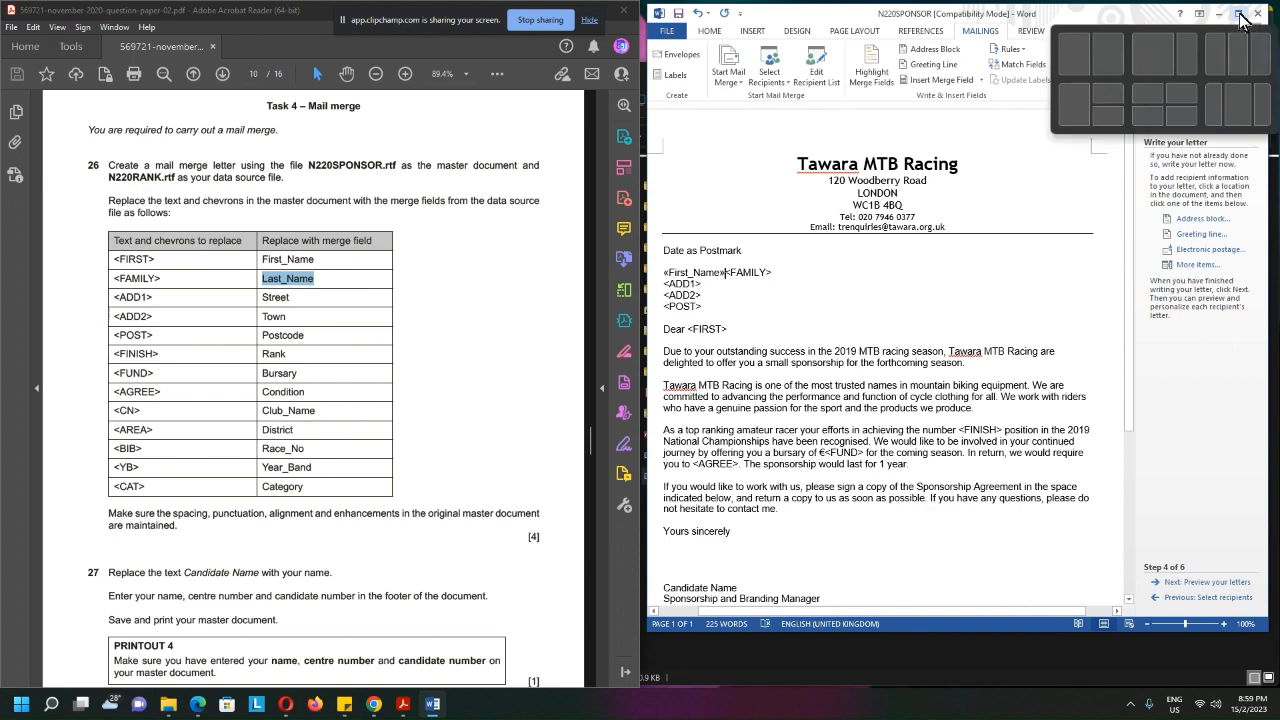
left_click(1240, 18)
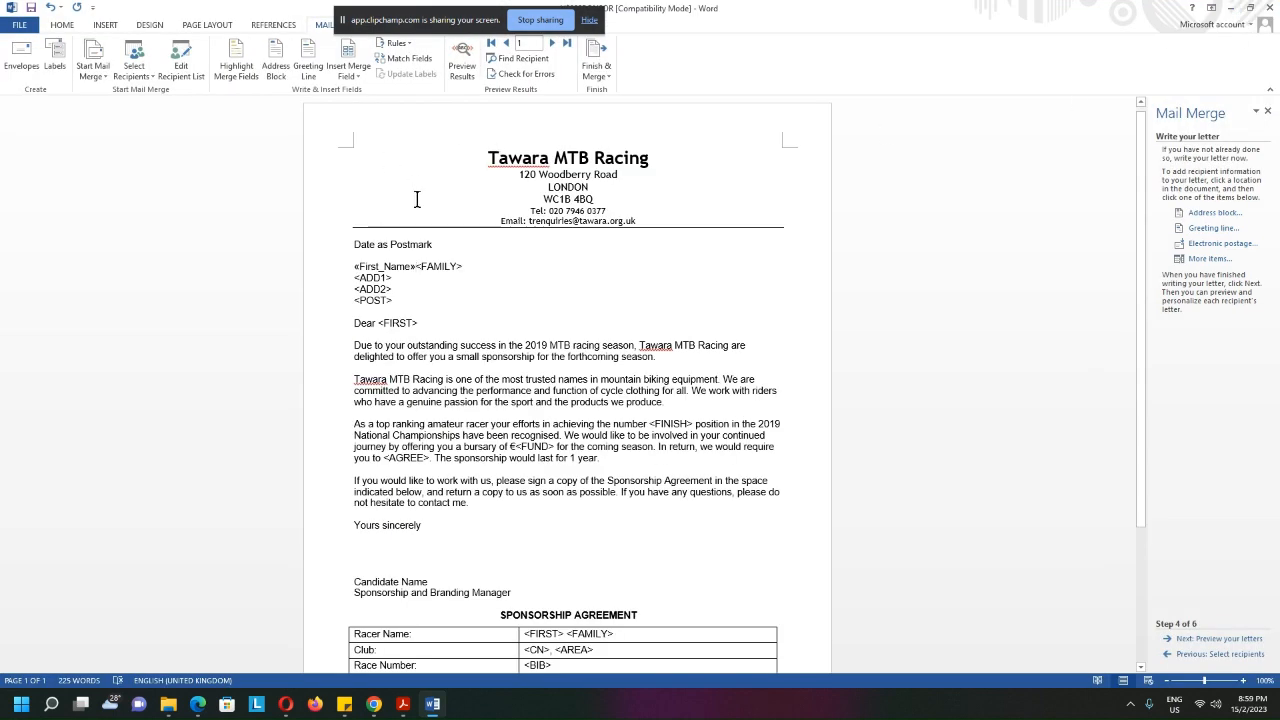
mouse_move(416, 267)
left_mouse_down()
mouse_move(456, 267)
mouse_move(355, 267)
mouse_move(420, 268)
left_mouse_up()
left_click(463, 267)
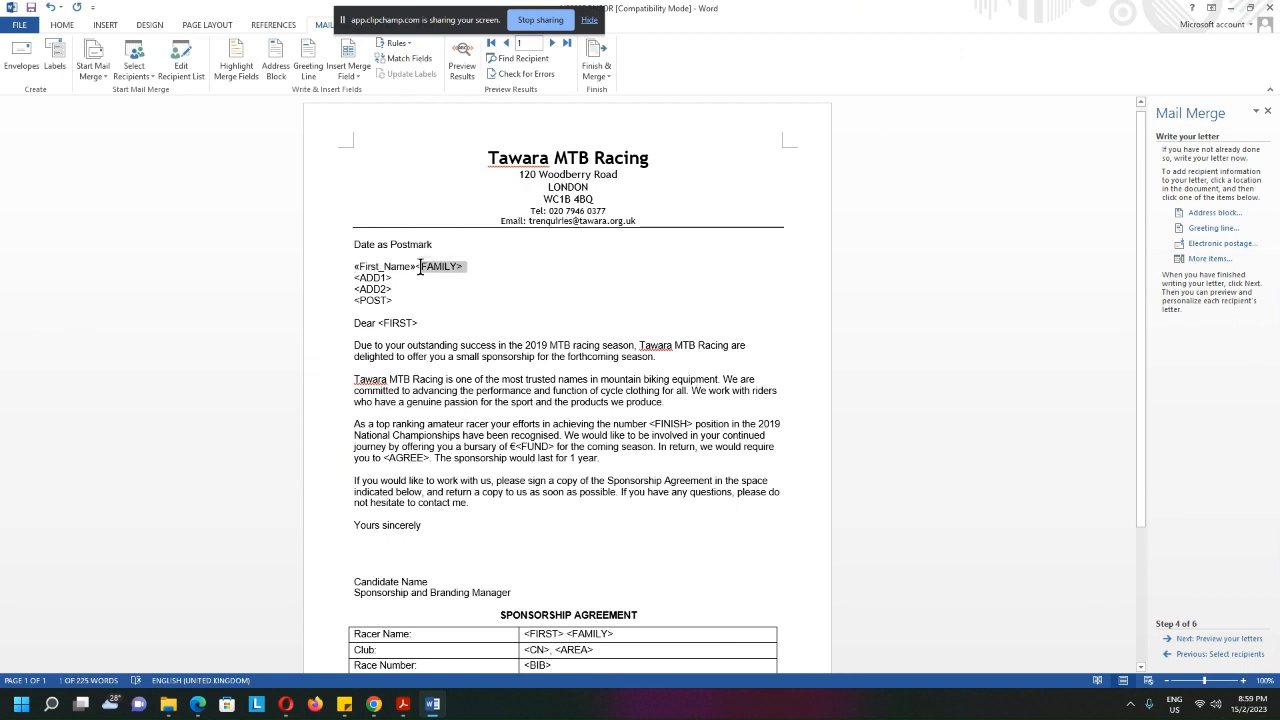
left_click(351, 74)
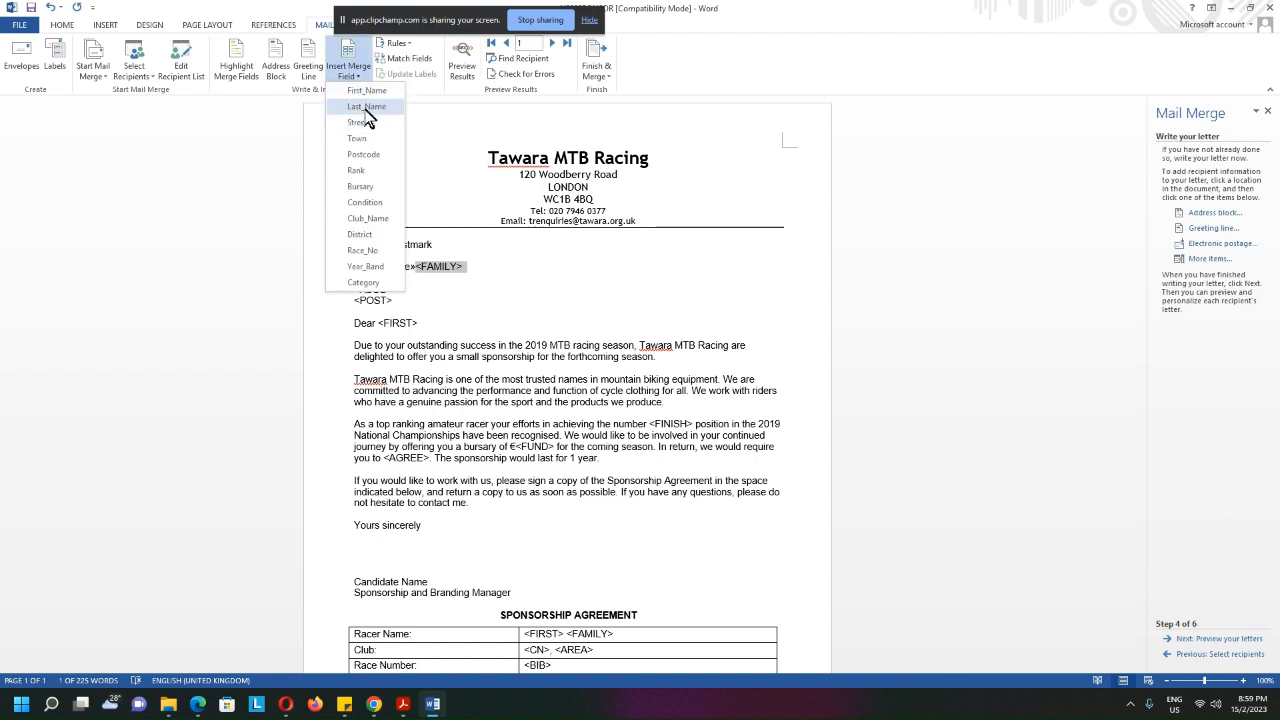
left_click(365, 106)
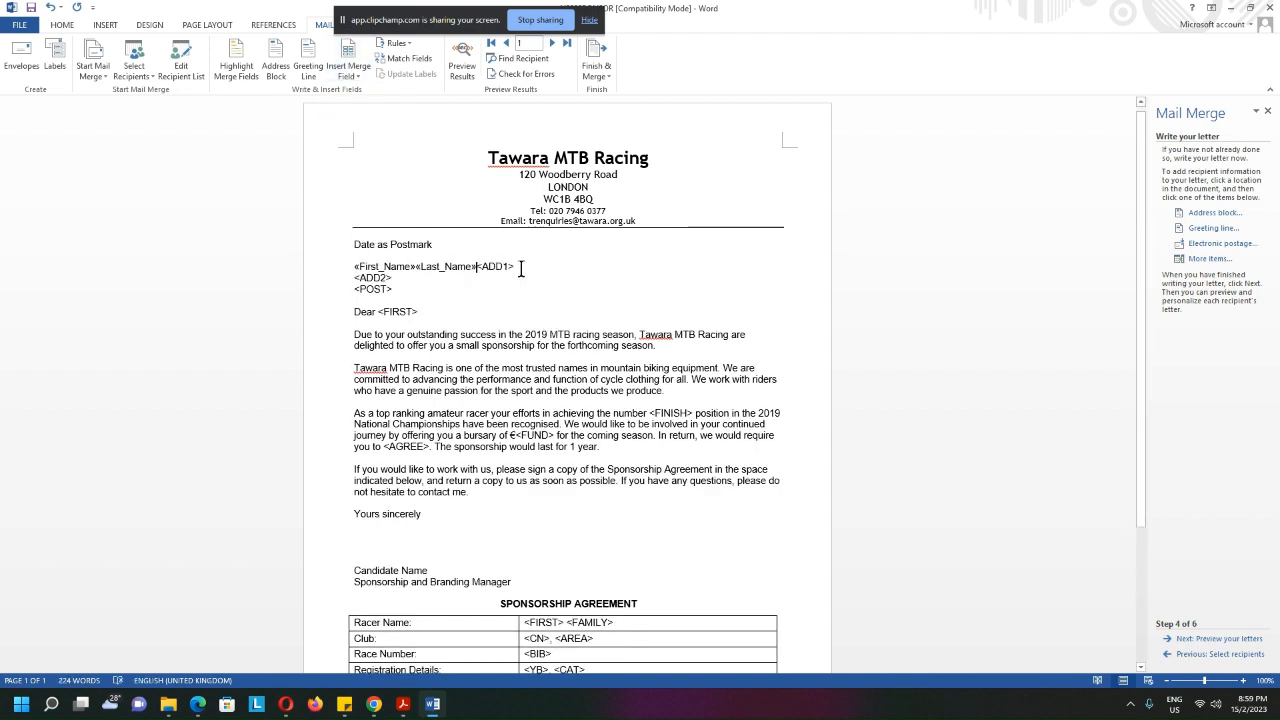
key("Return")
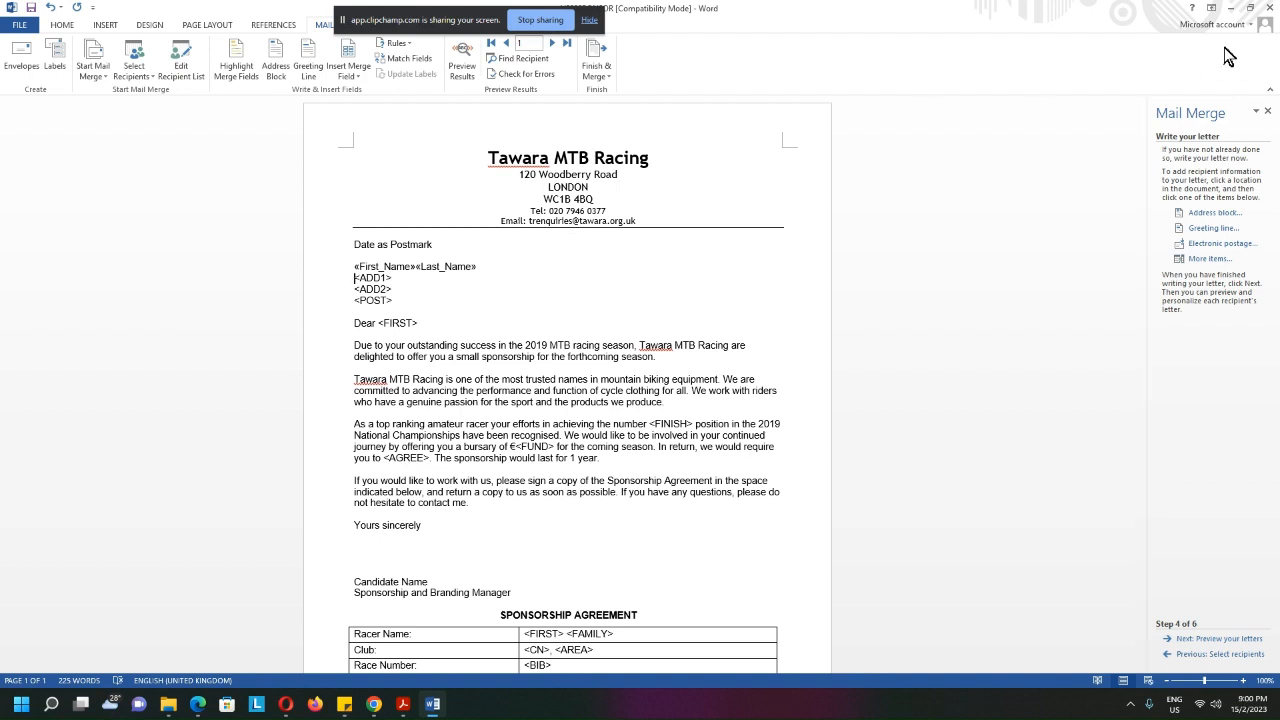
Restore the letter to a smaller window and widen it beside the question paper, keeping the placeholder table in view
mouse_move(1250, 17)
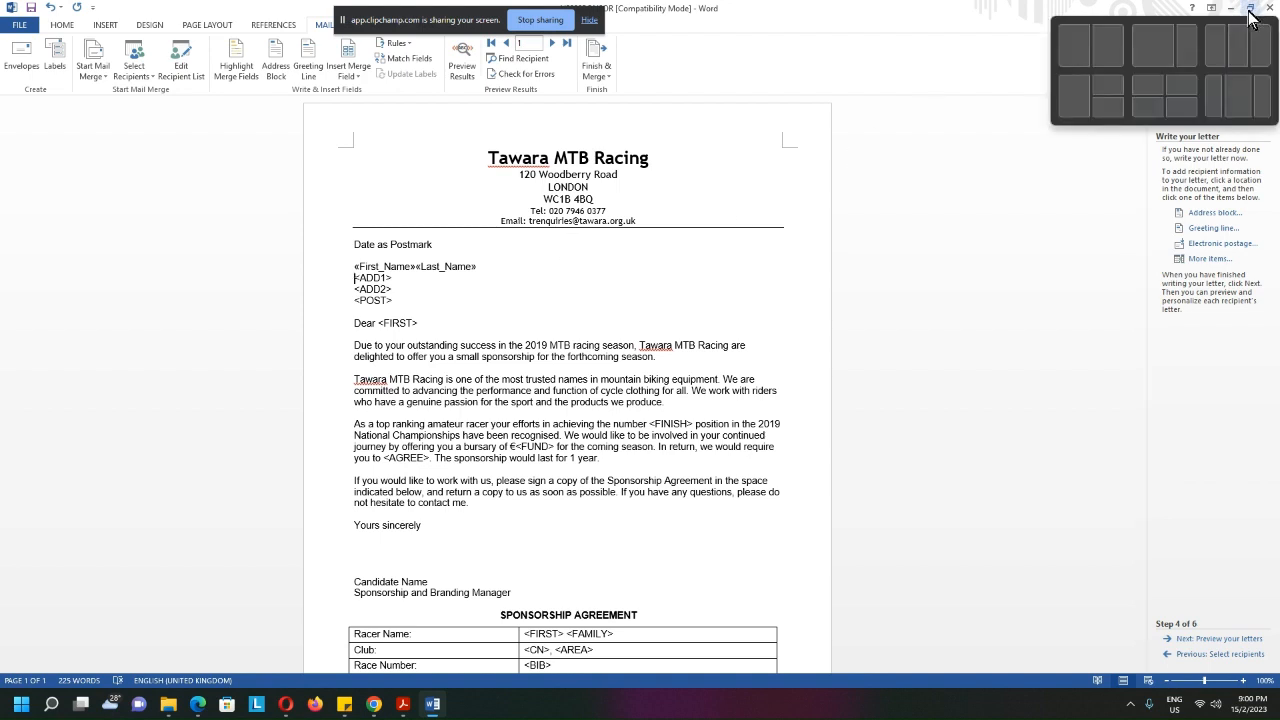
left_click(350, 75)
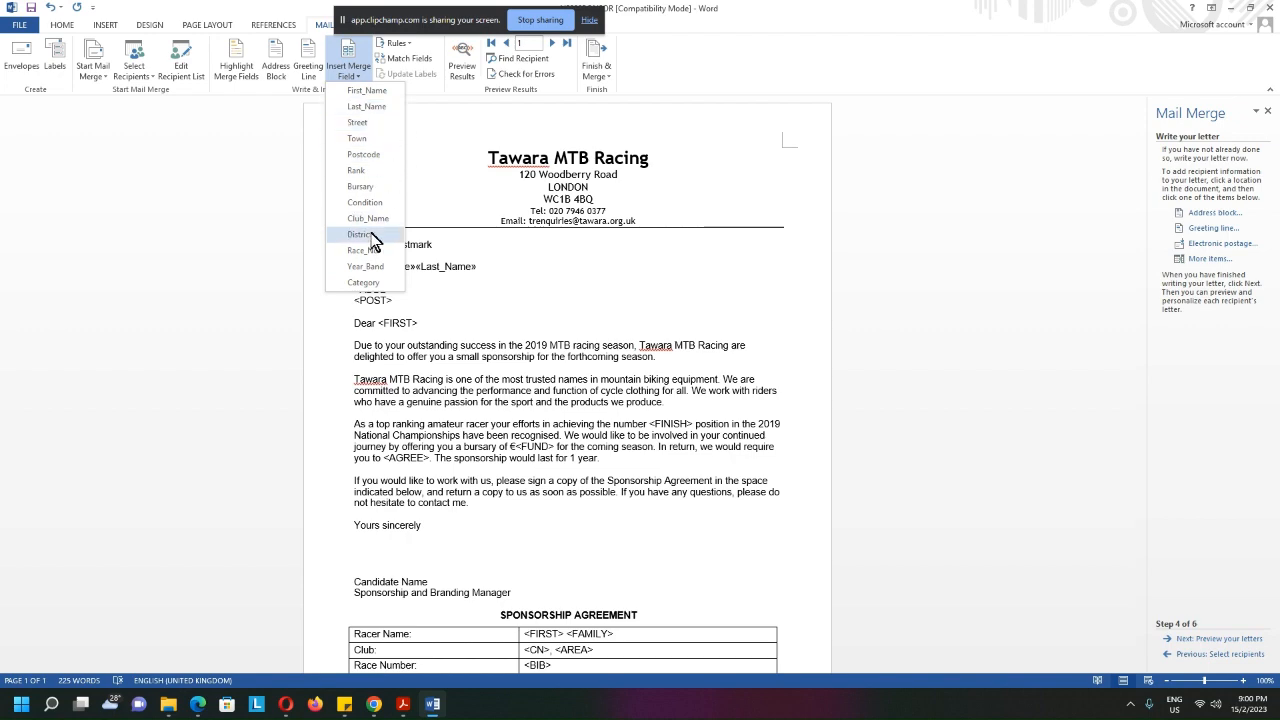
left_click(630, 218)
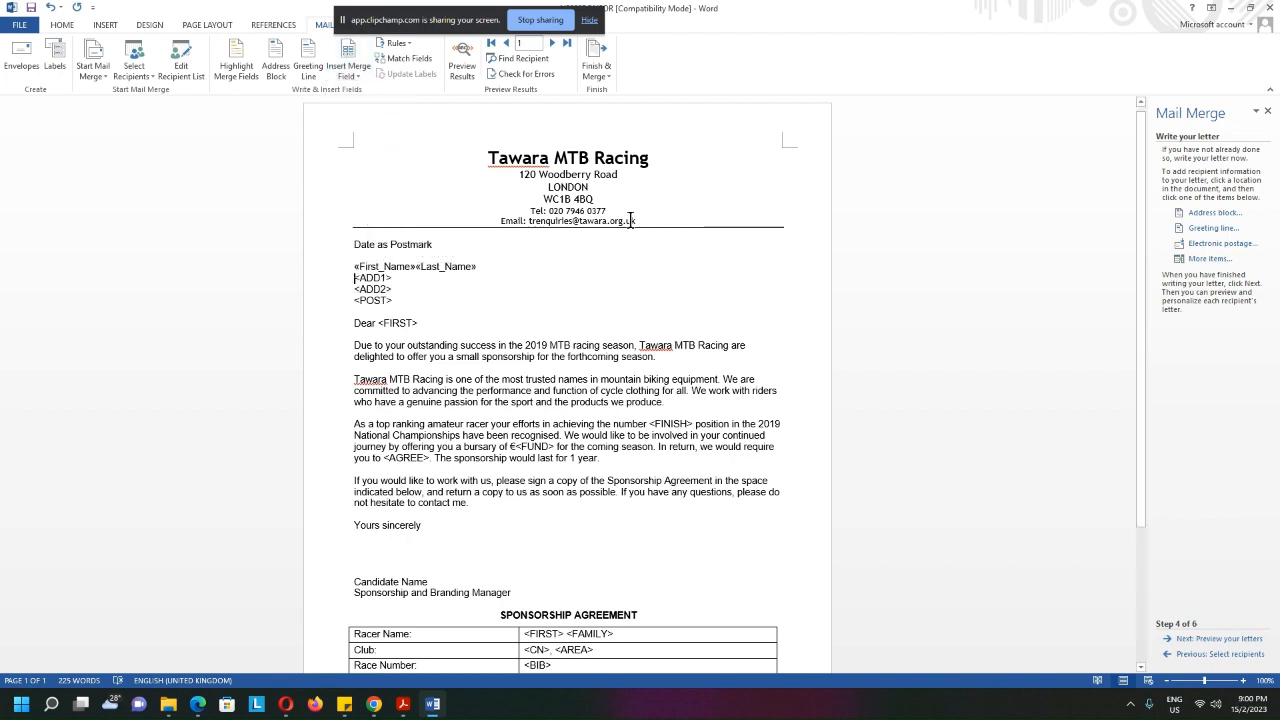
left_click(1250, 8)
left_click_drag(935, 18, 868, 80)
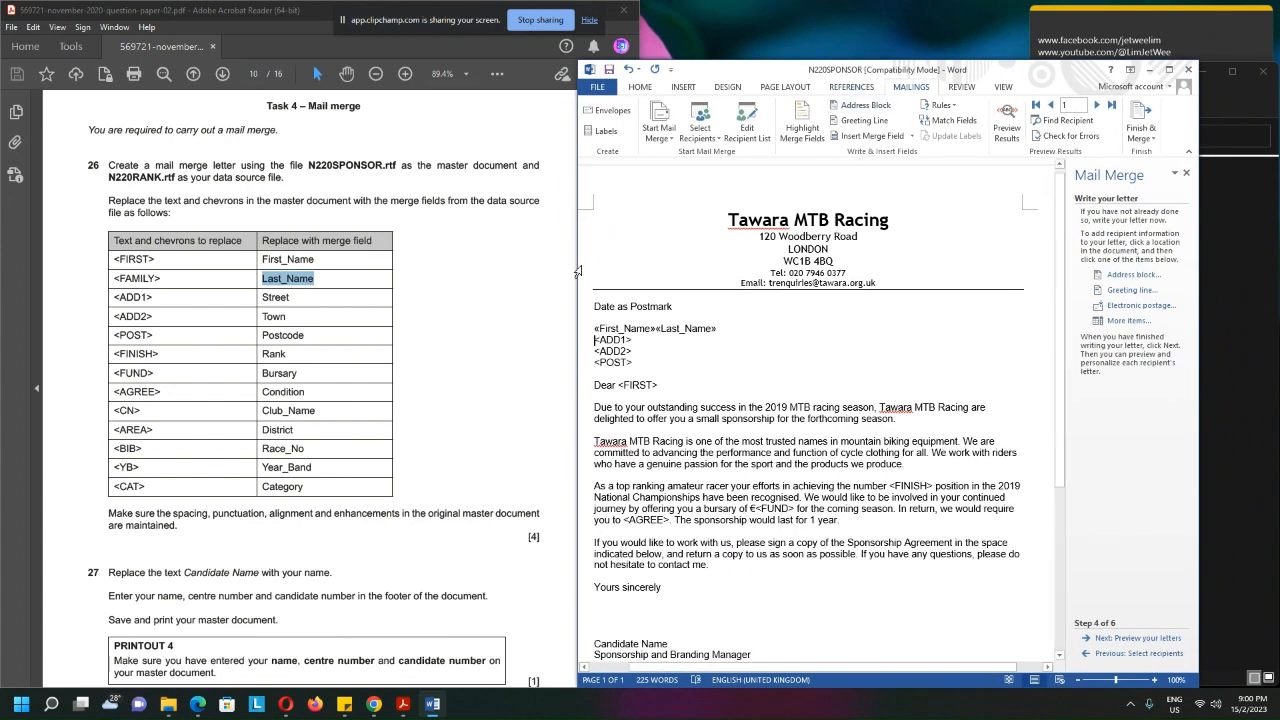
left_click_drag(576, 258, 490, 272)
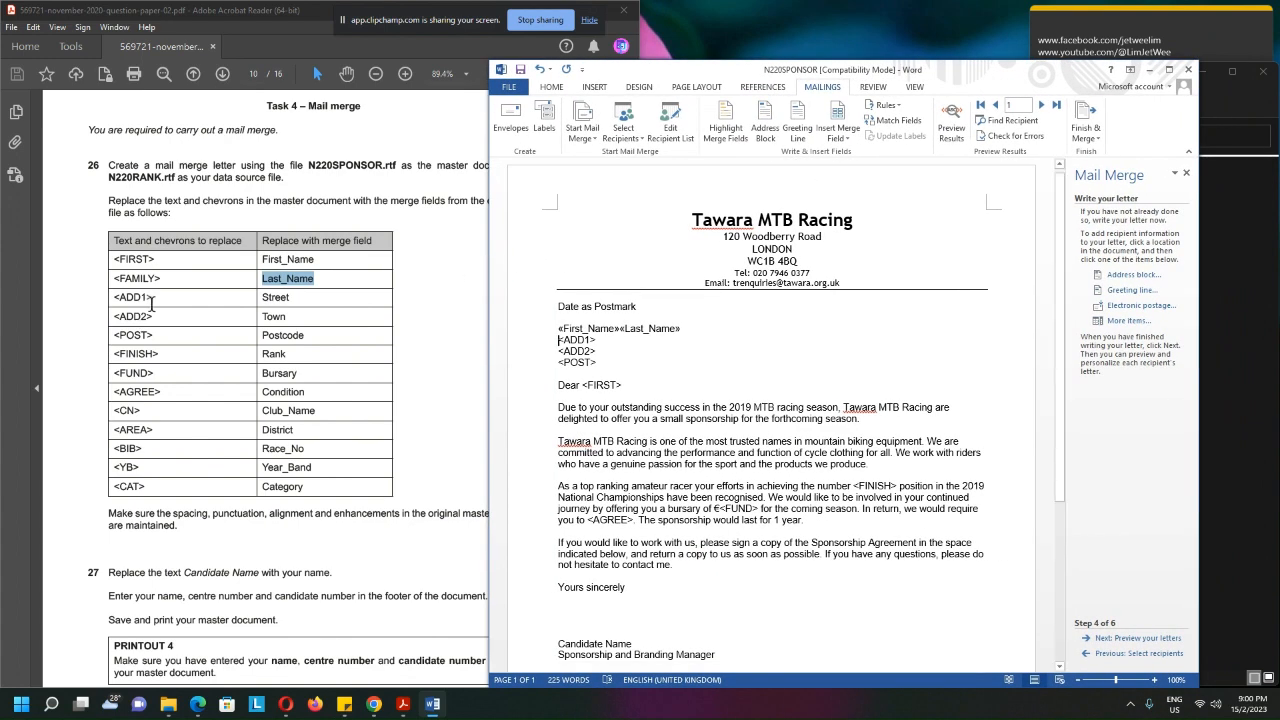
Replace <ADD1> in the address with the Street merge field, keeping <ADD2> on its own line
left_click_drag(597, 343, 558, 341)
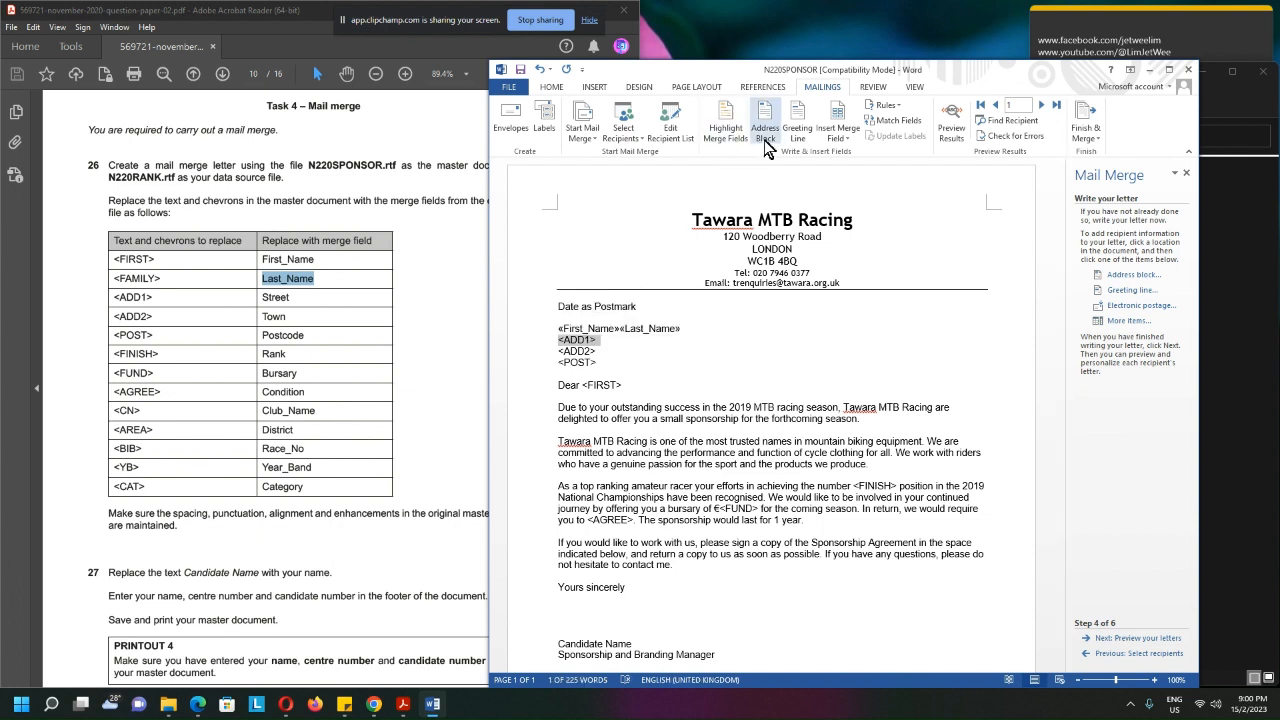
left_click(856, 139)
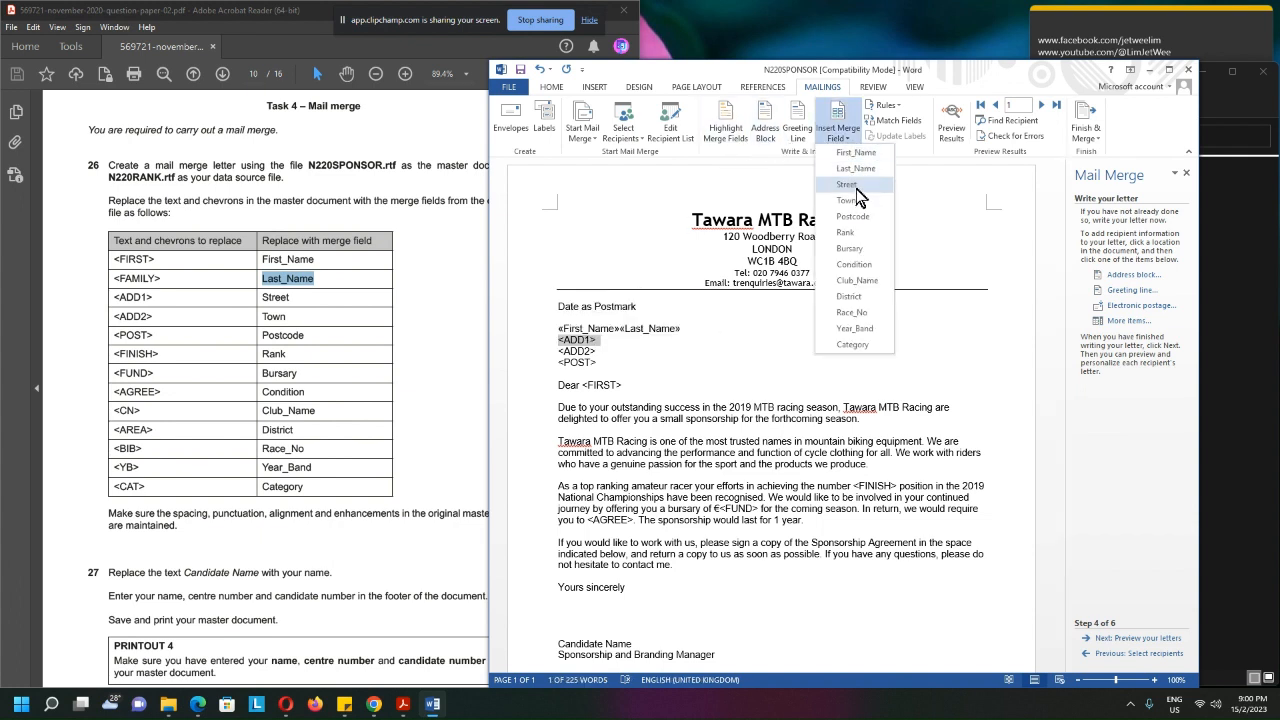
left_click(847, 185)
key("Return")
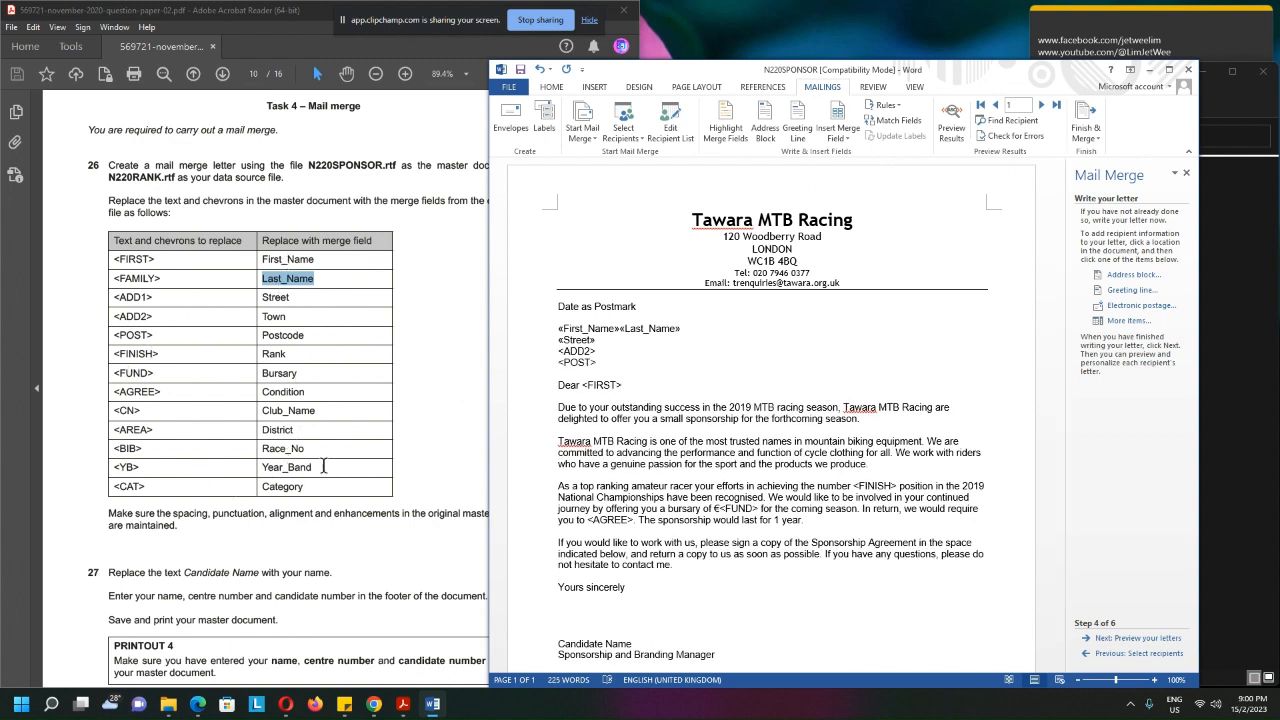
left_click(621, 329)
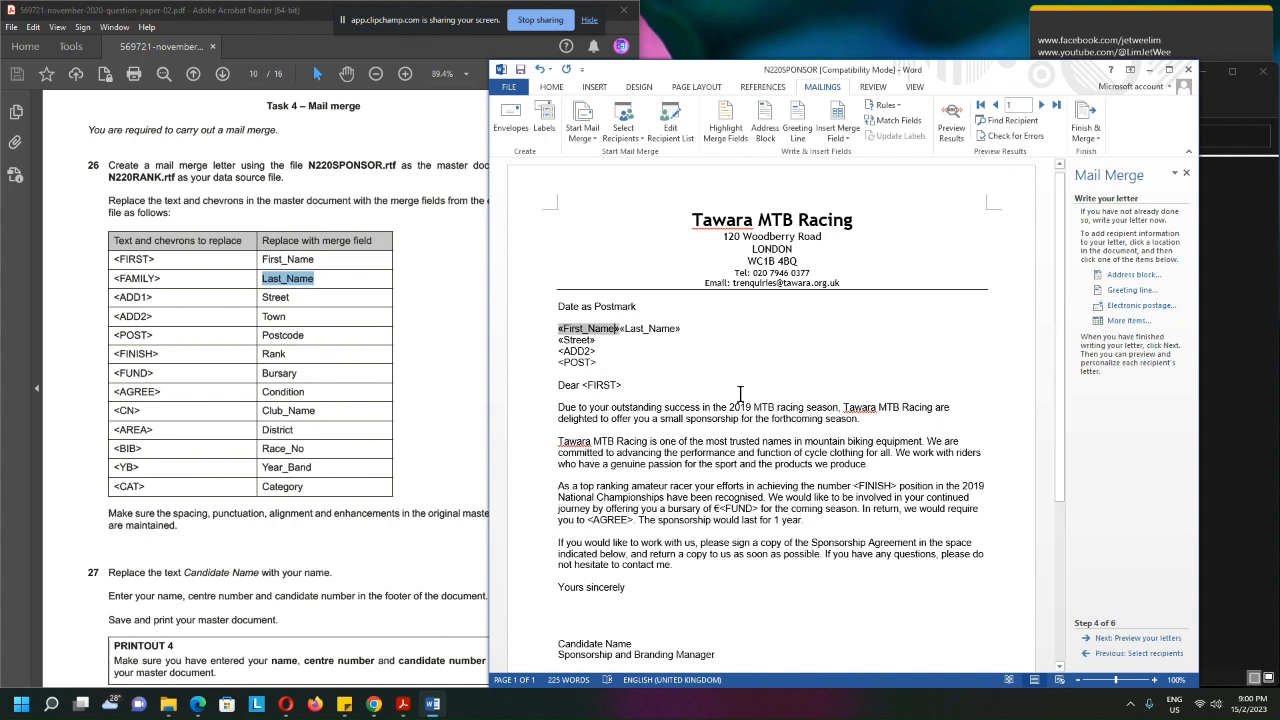
left_click(758, 330)
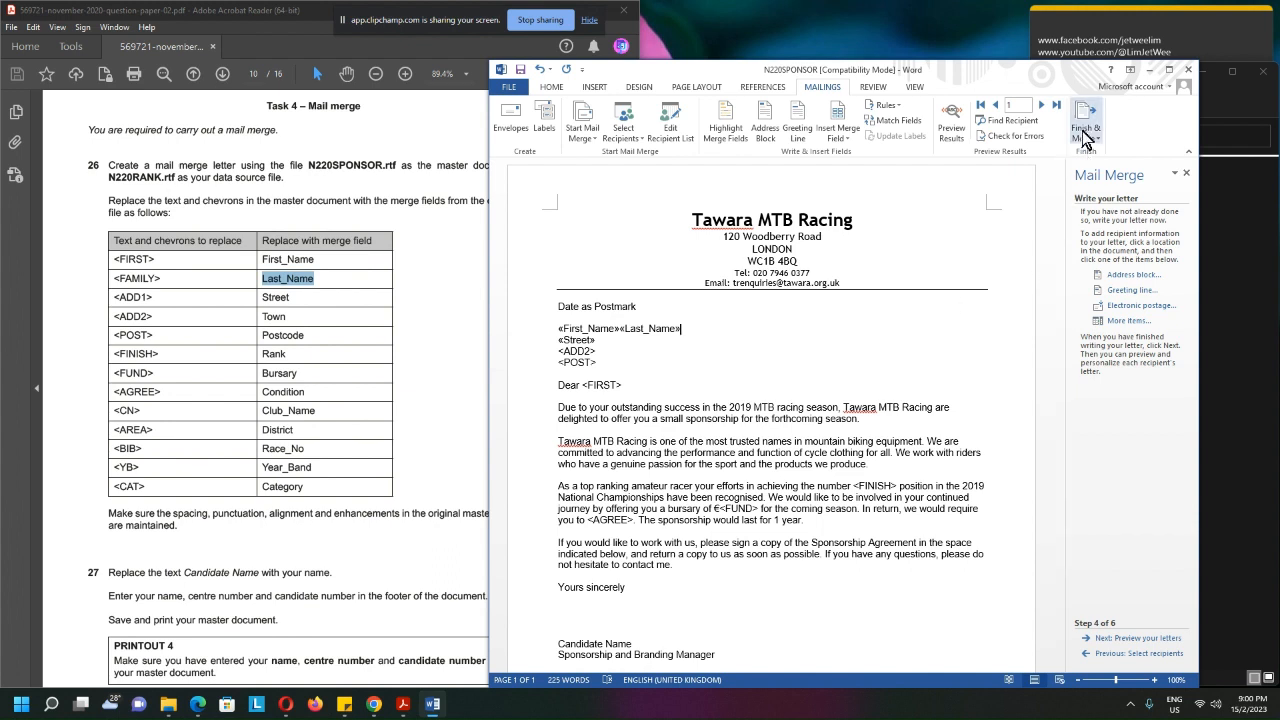
Advance the wizard to previewing the letters and step through the merged recipients up to recipient 10
left_click(1150, 638)
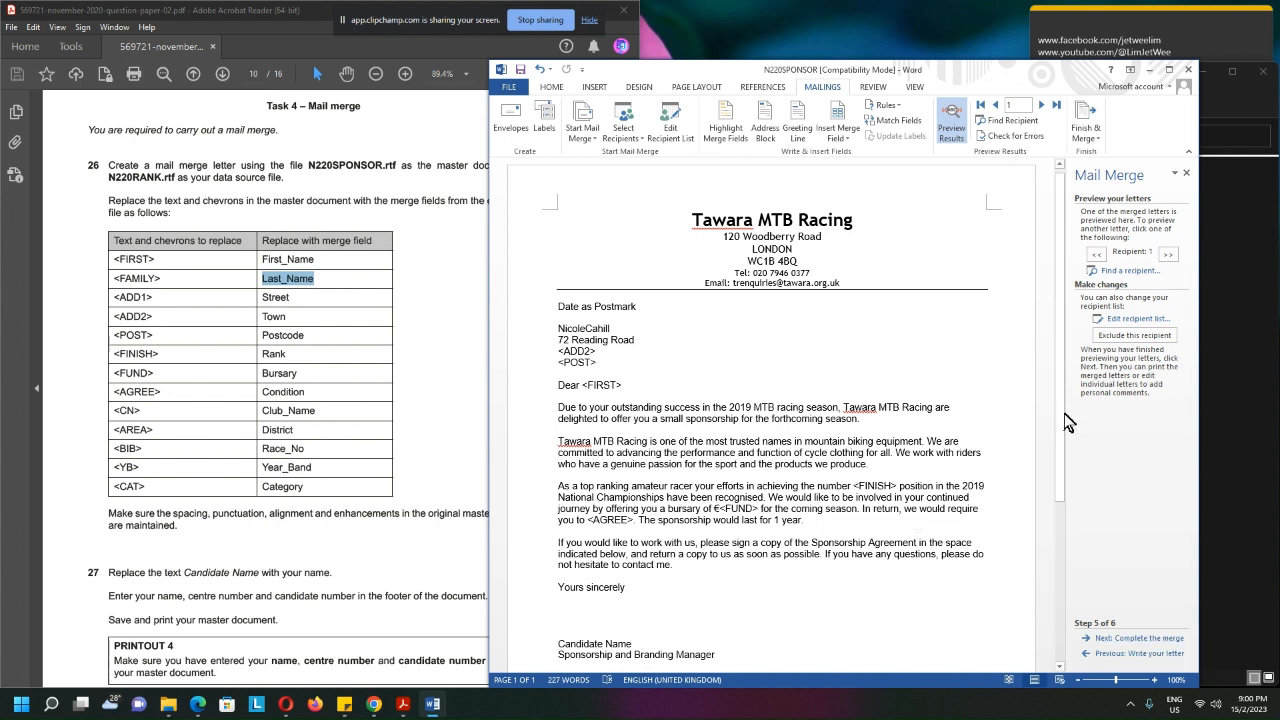
left_click(1169, 256)
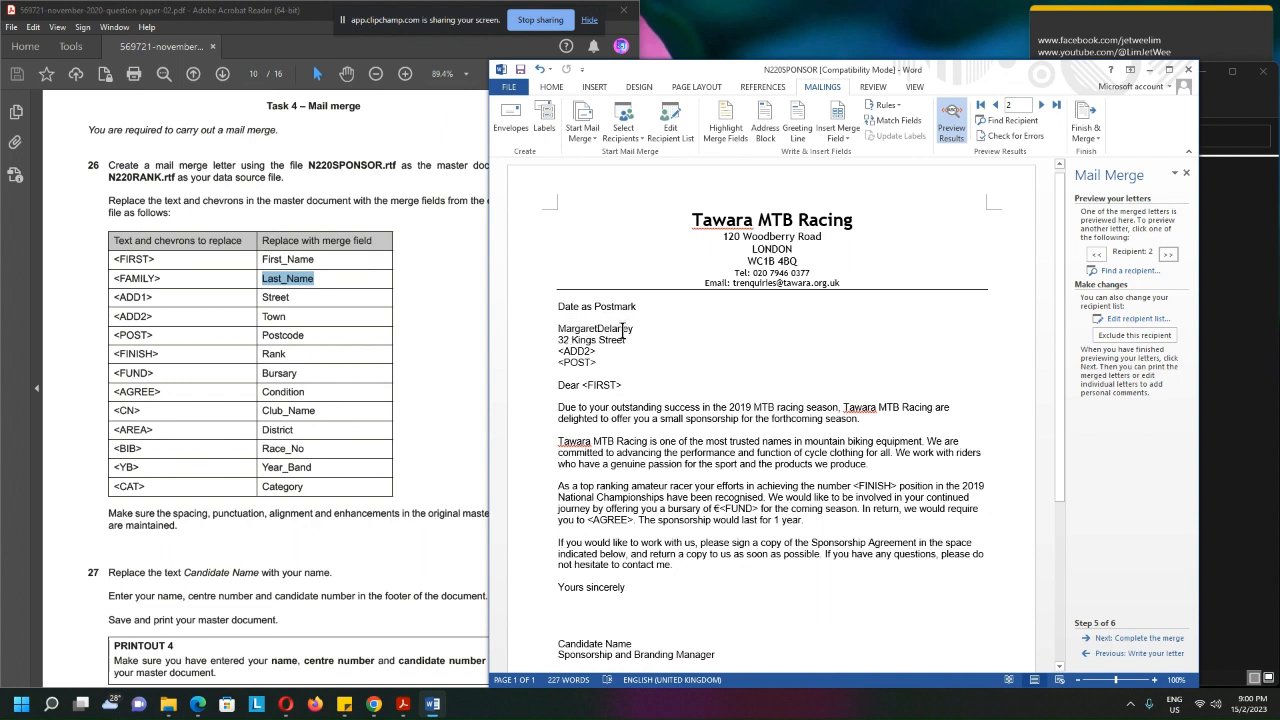
left_click(1169, 256)
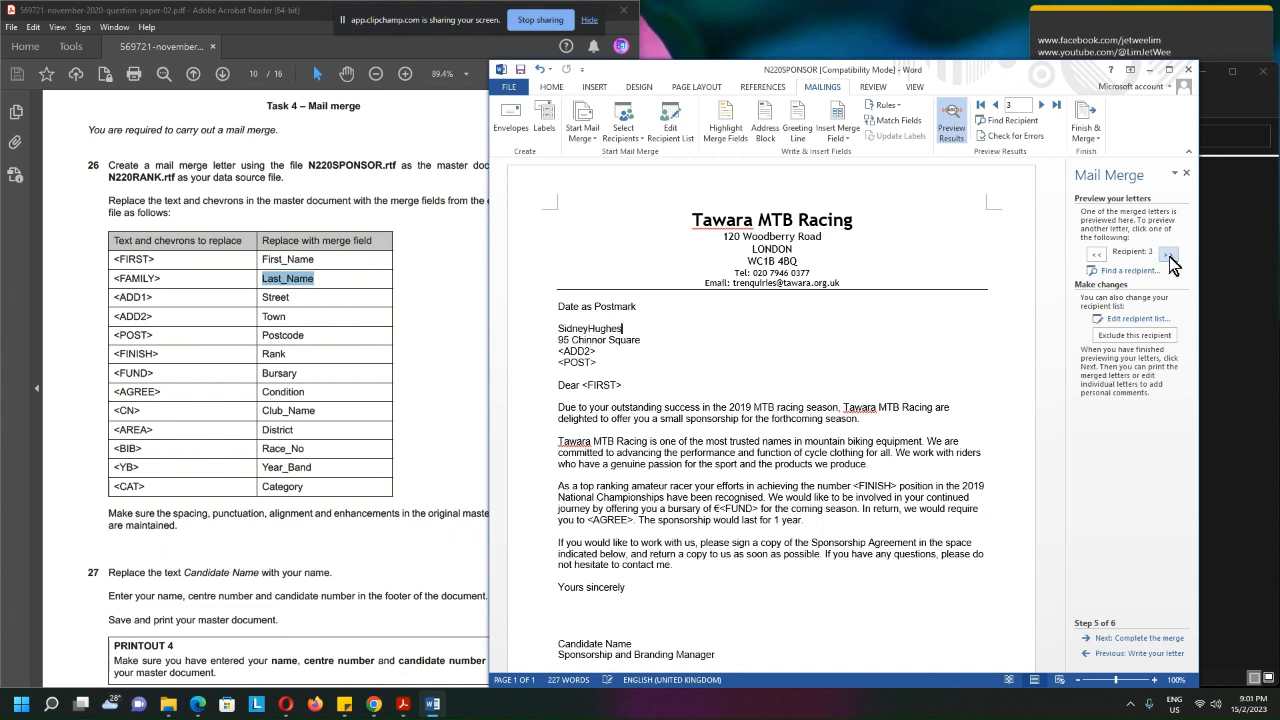
left_click(1169, 256)
left_click(1169, 256)
left_click(1169, 256)
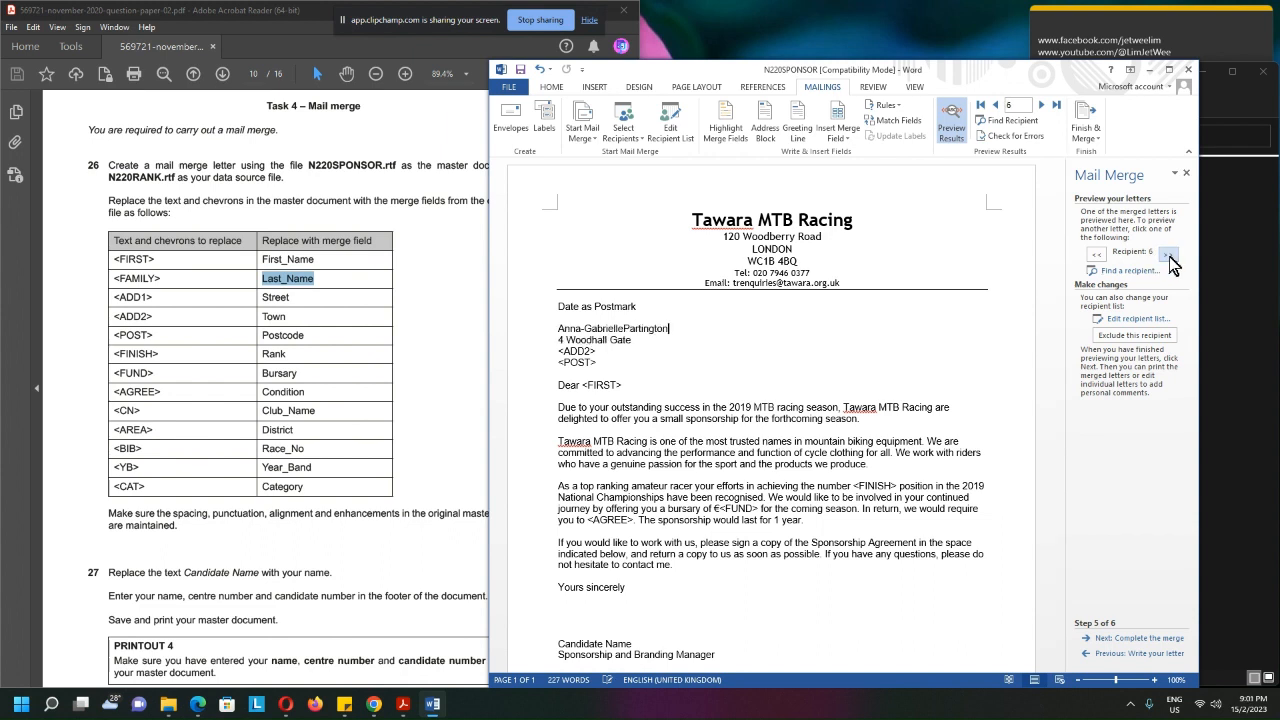
left_click(1169, 256)
left_click(1169, 256)
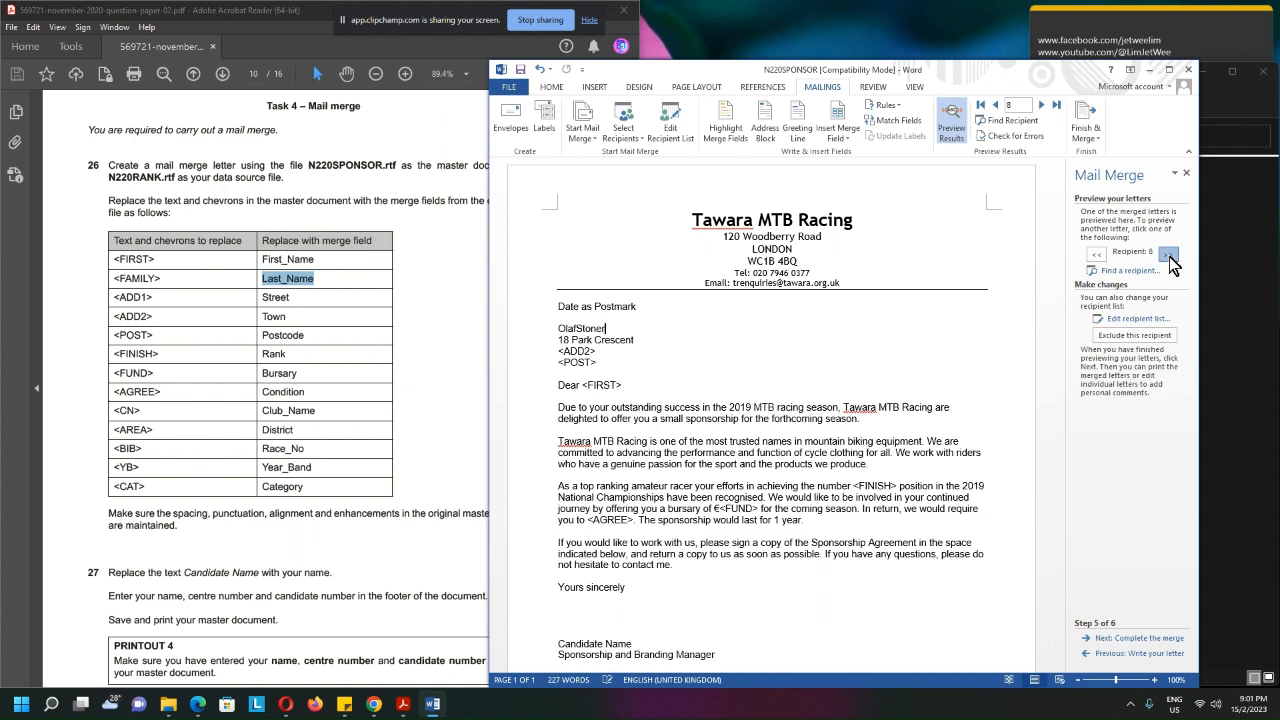
left_click(1169, 256)
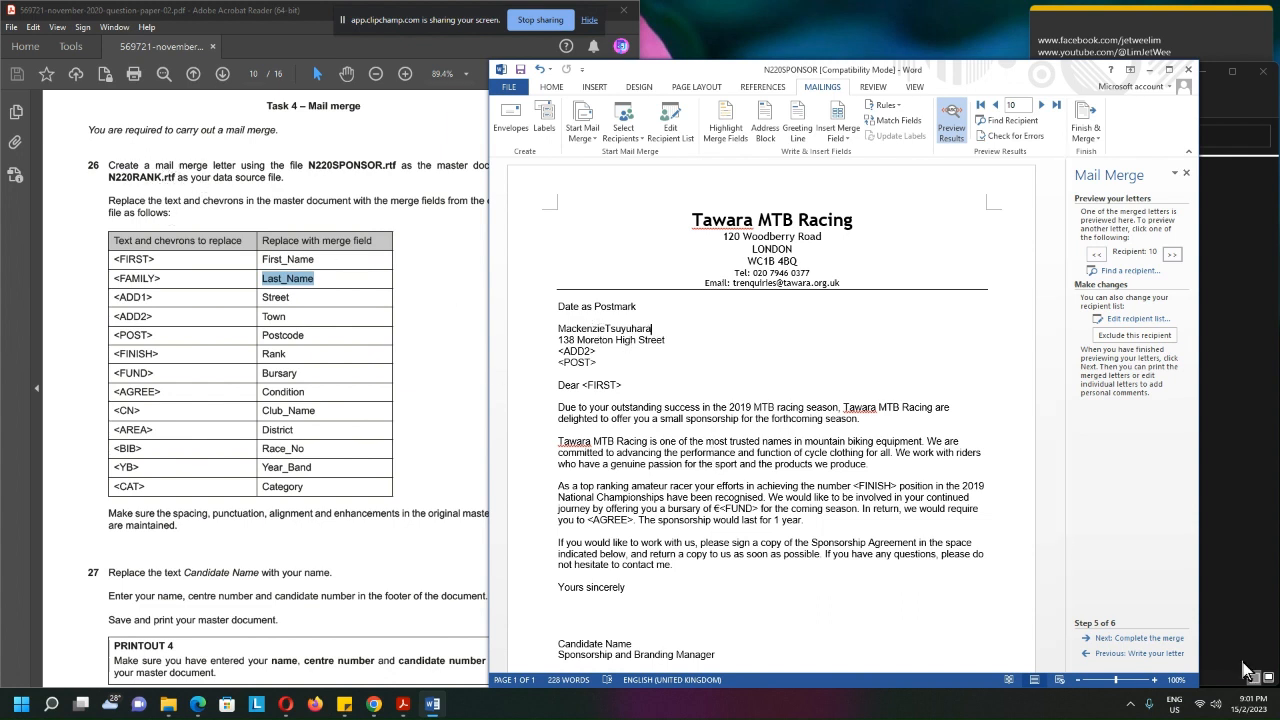
Advance the wizard to completing the merge and look over the remaining placeholders in the letter and the Sponsorship Agreement table
left_click(1155, 640)
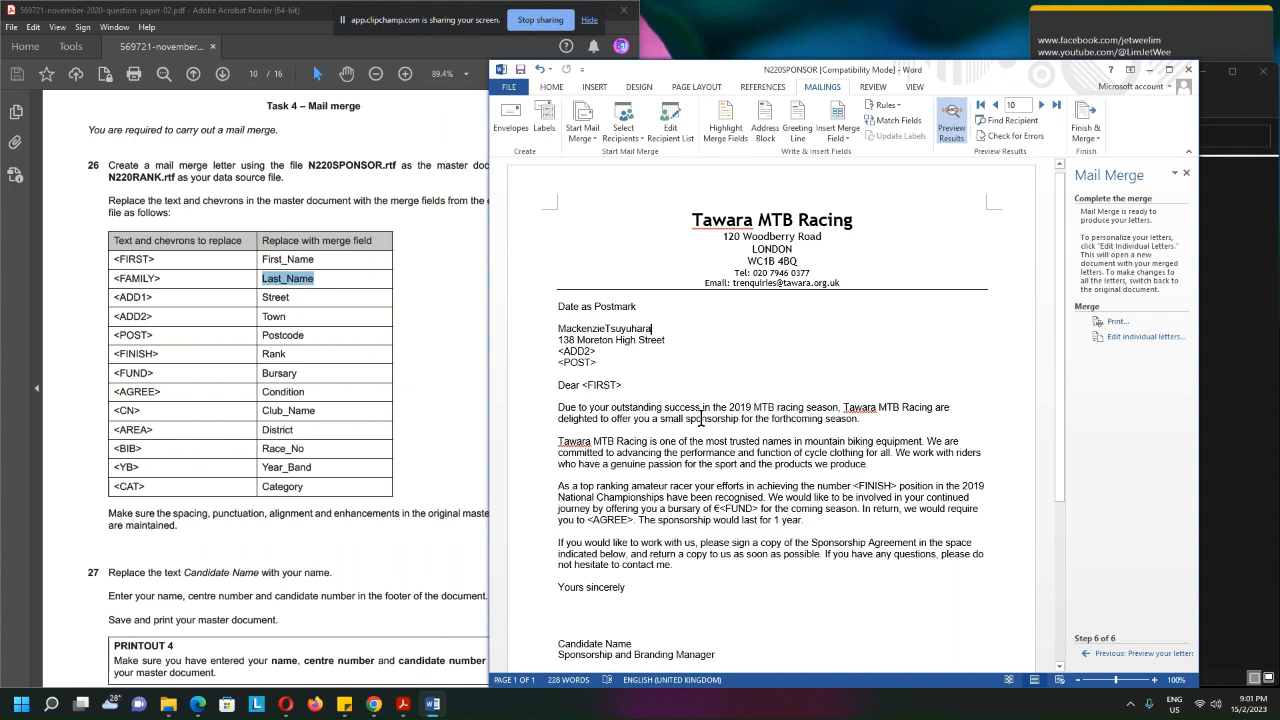
double_click(615, 520)
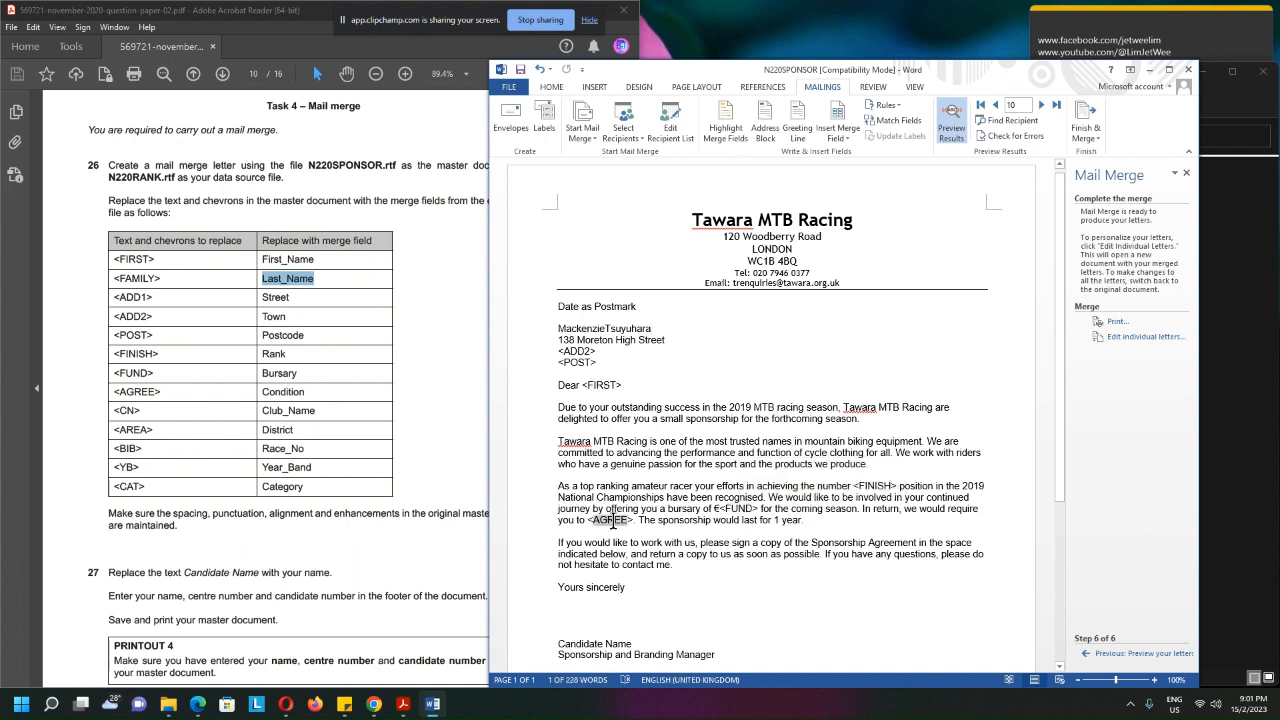
double_click(606, 385)
scroll(984, 525, "down", 3)
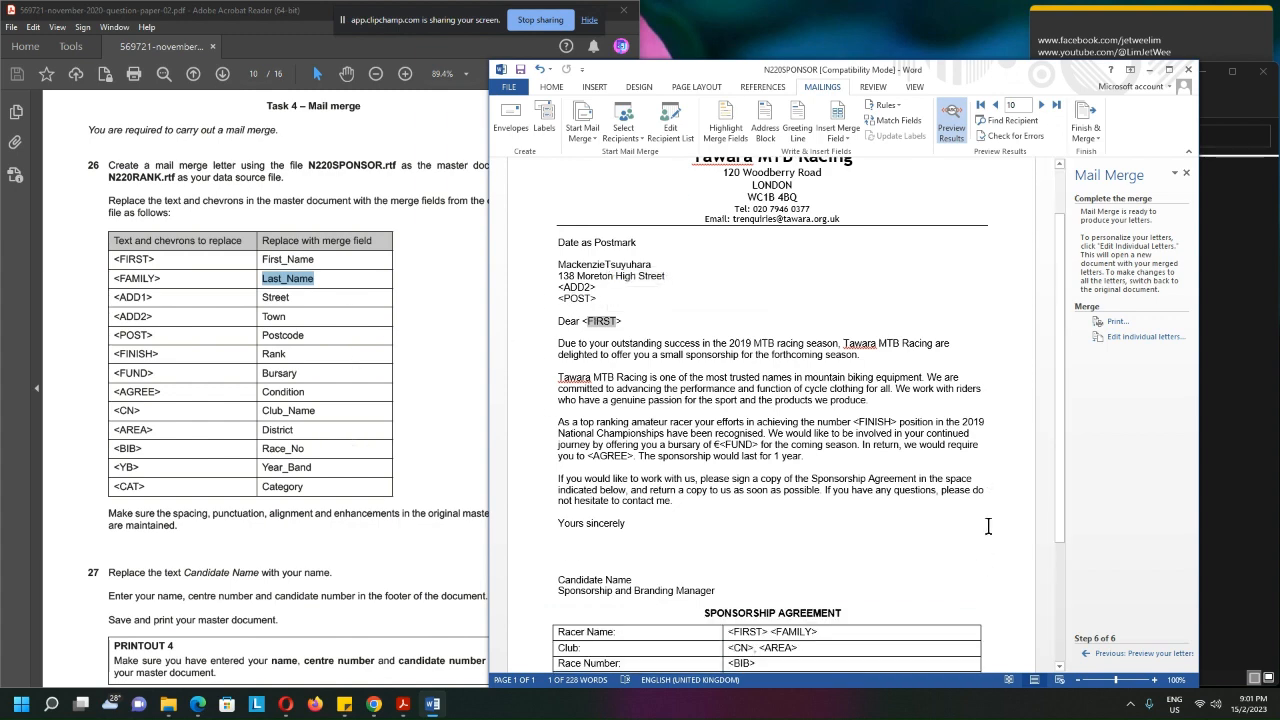
scroll(908, 533, "down", 2)
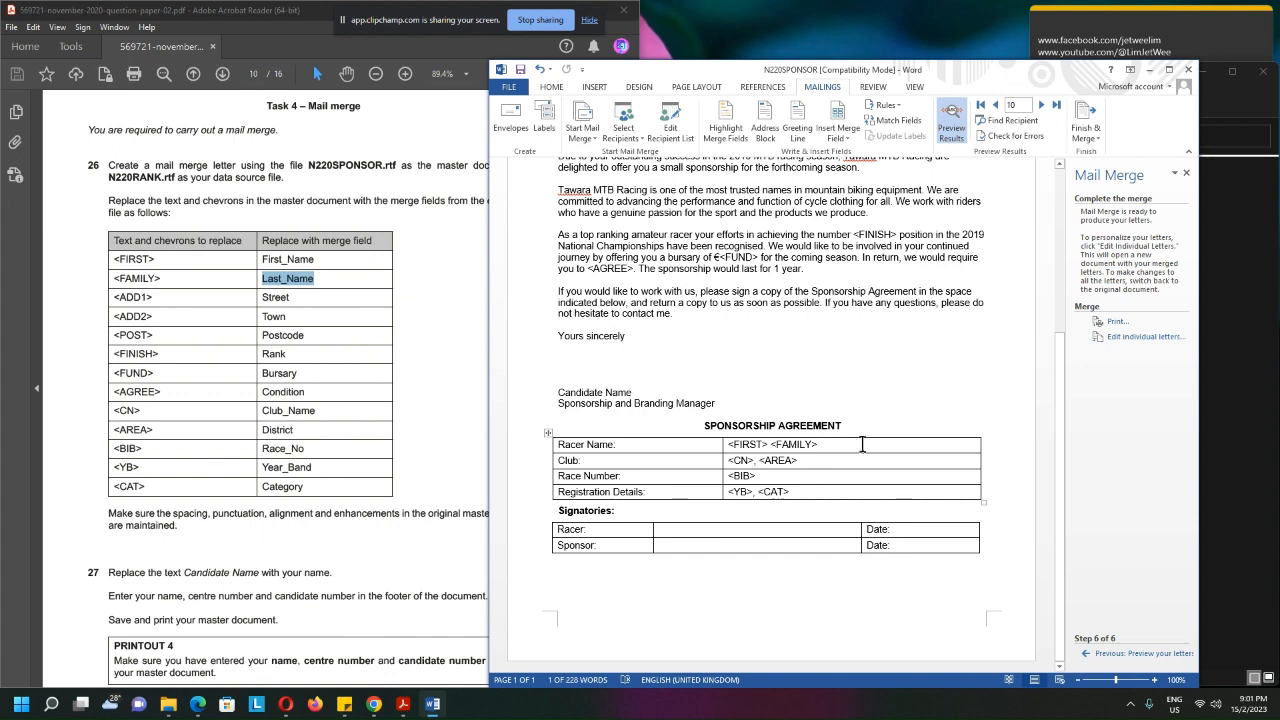
scroll(862, 444, "up", 5)
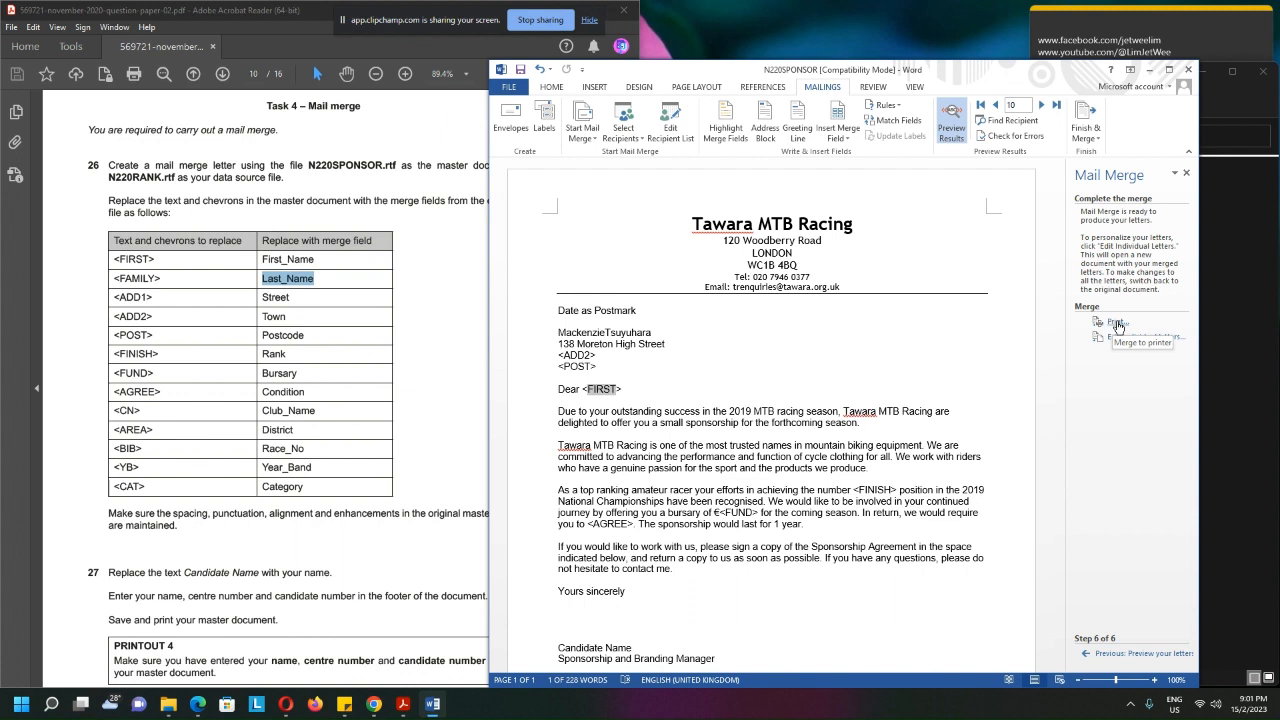
Merge all records to the printer, using Microsoft Print to PDF with one copy of all pages
left_click(1116, 322)
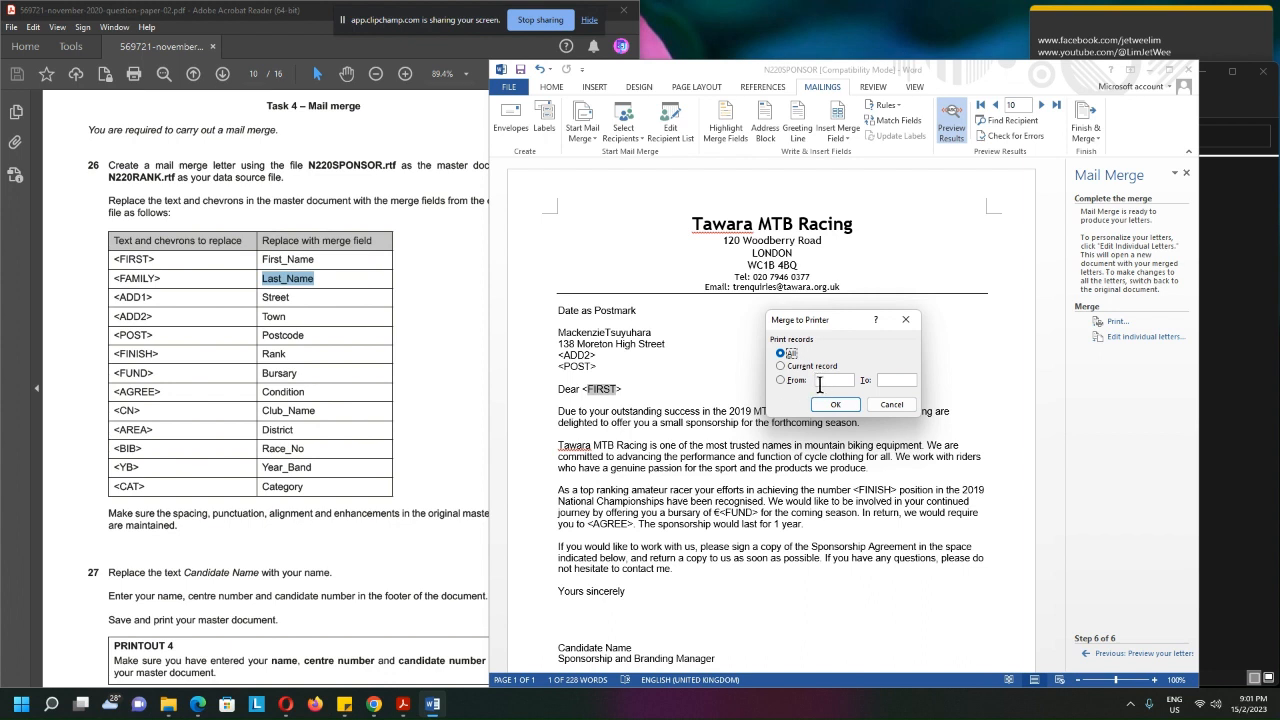
left_click(848, 406)
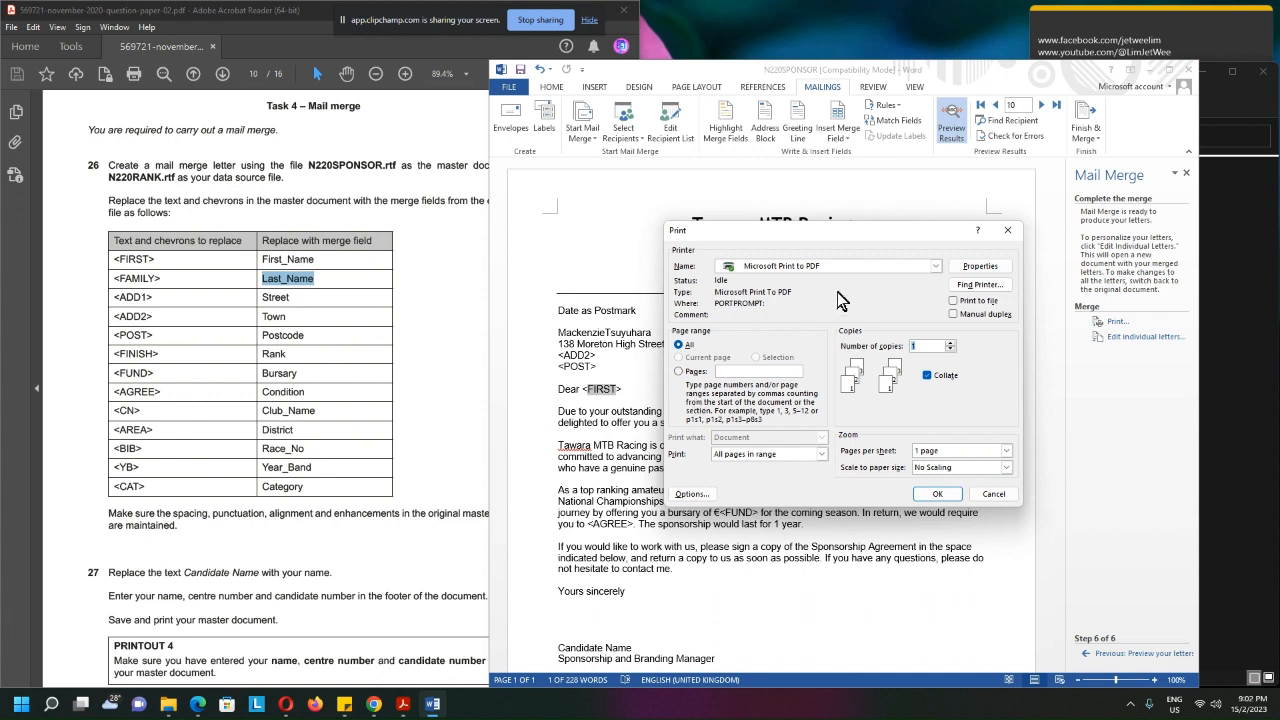
left_click(936, 267)
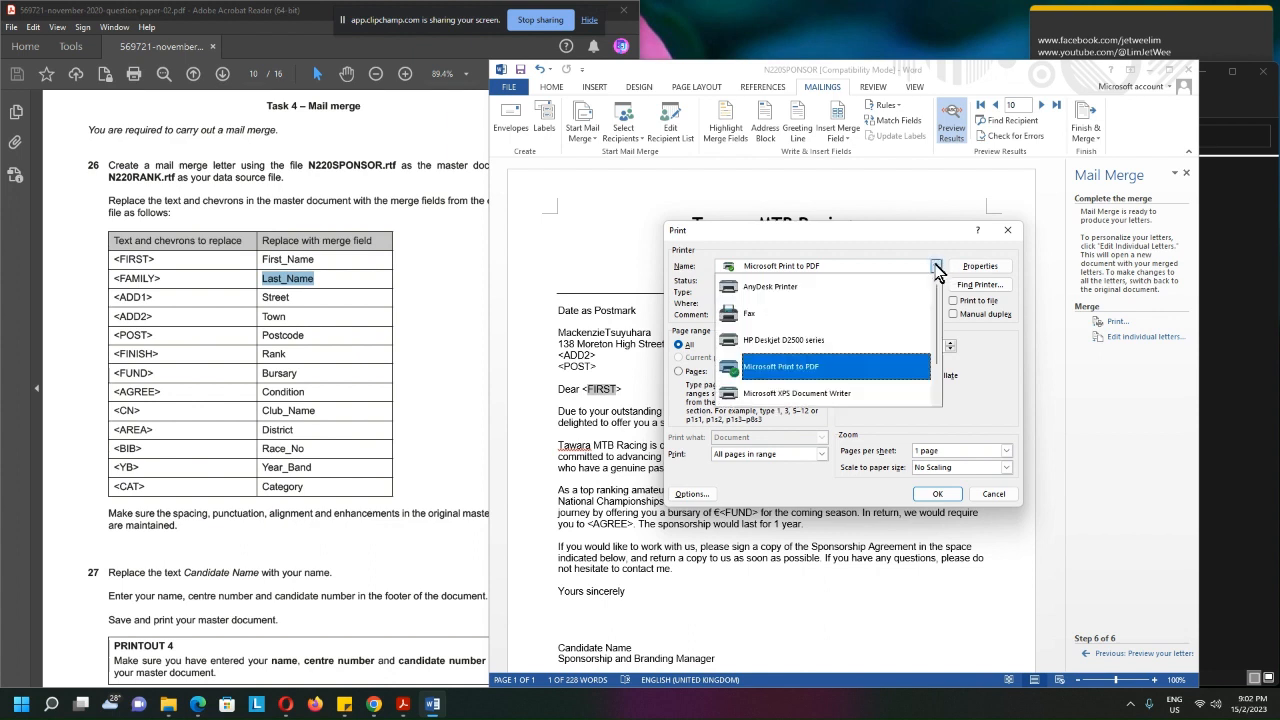
left_click(936, 267)
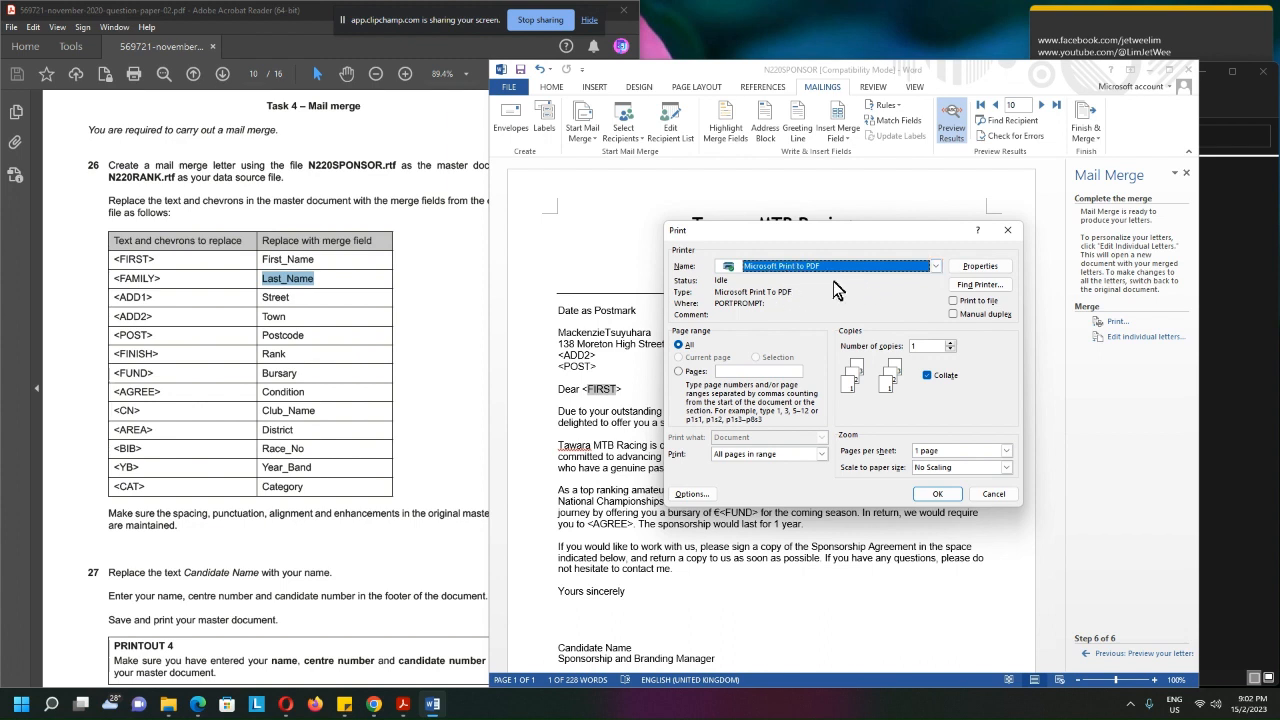
left_click(941, 494)
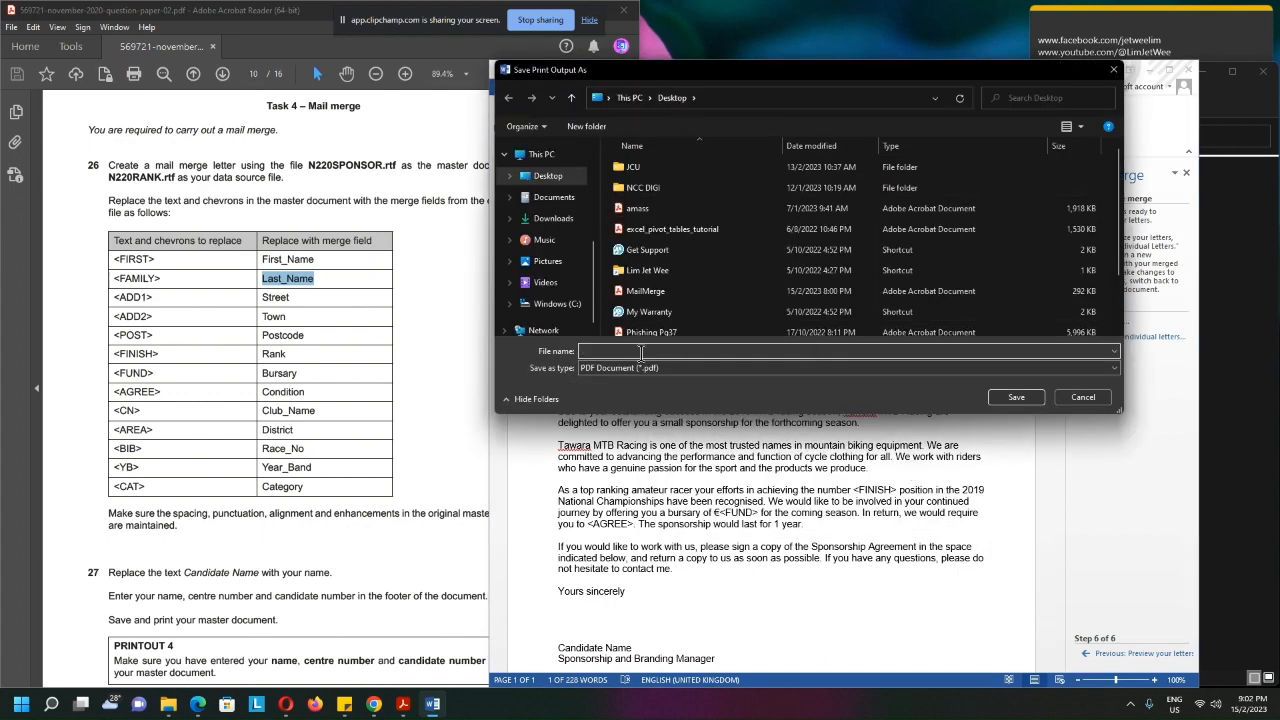
Save the merged PDF output on the Desktop as MailMergeResult
type("MailMer")
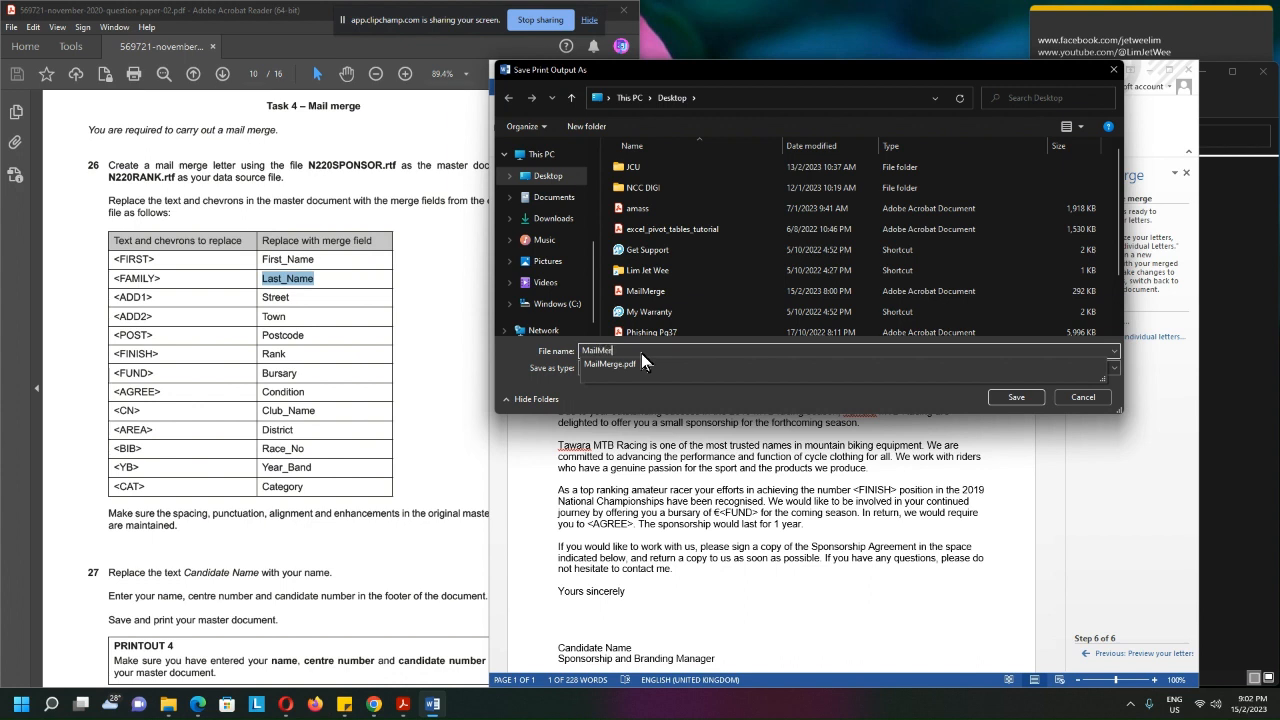
type("geResul")
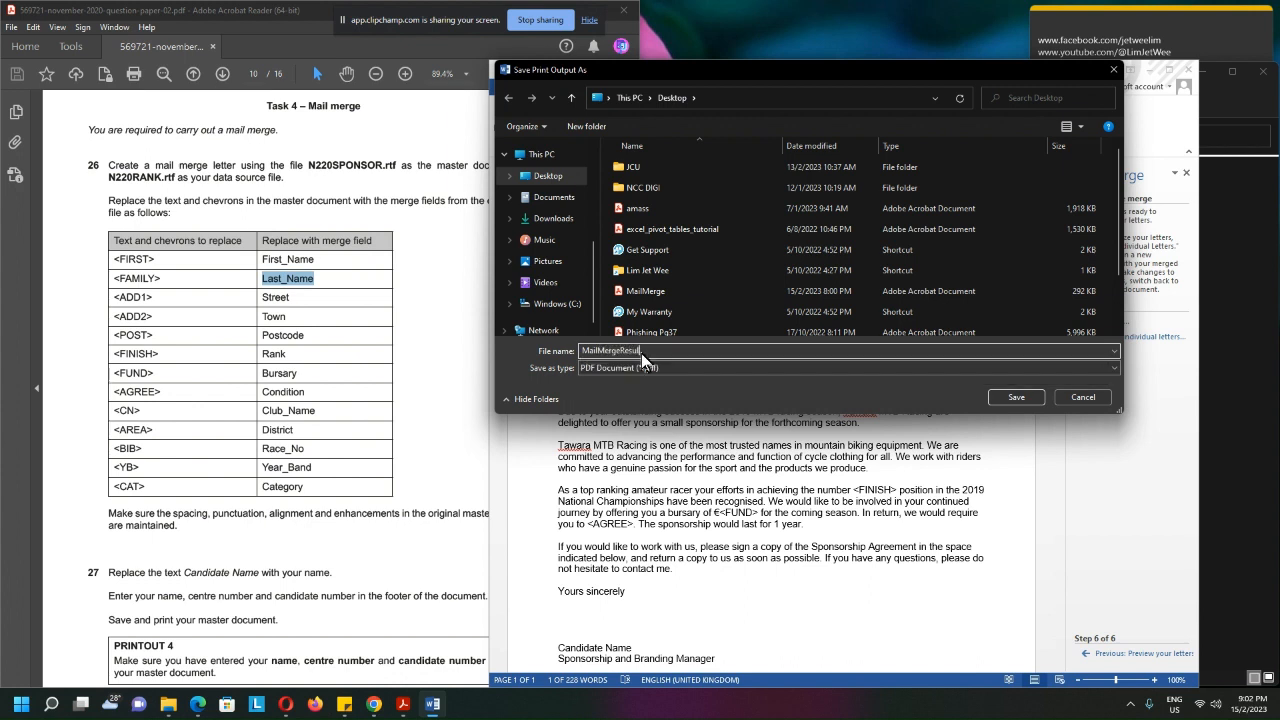
type("t")
left_click(1028, 400)
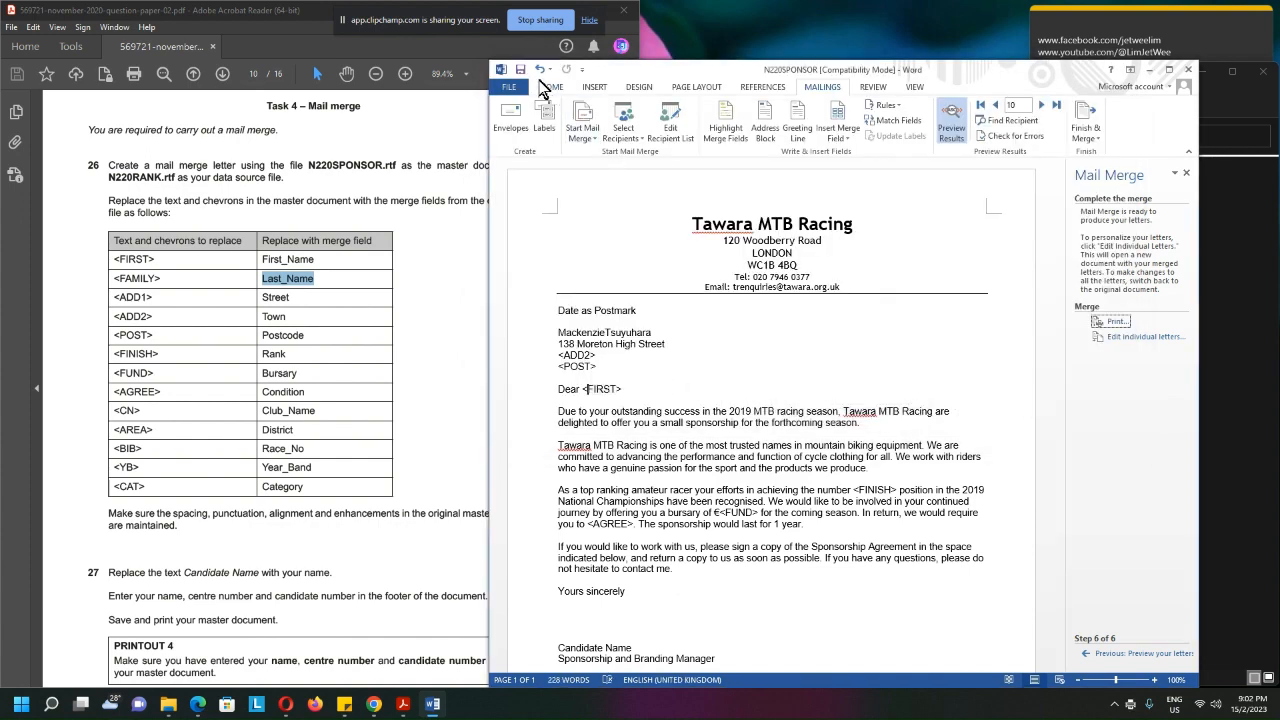
Minimize the Word letter and the question paper, open the MailMergeResult PDF from the desktop in Acrobat Reader, and collapse its tools pane
left_click(1150, 71)
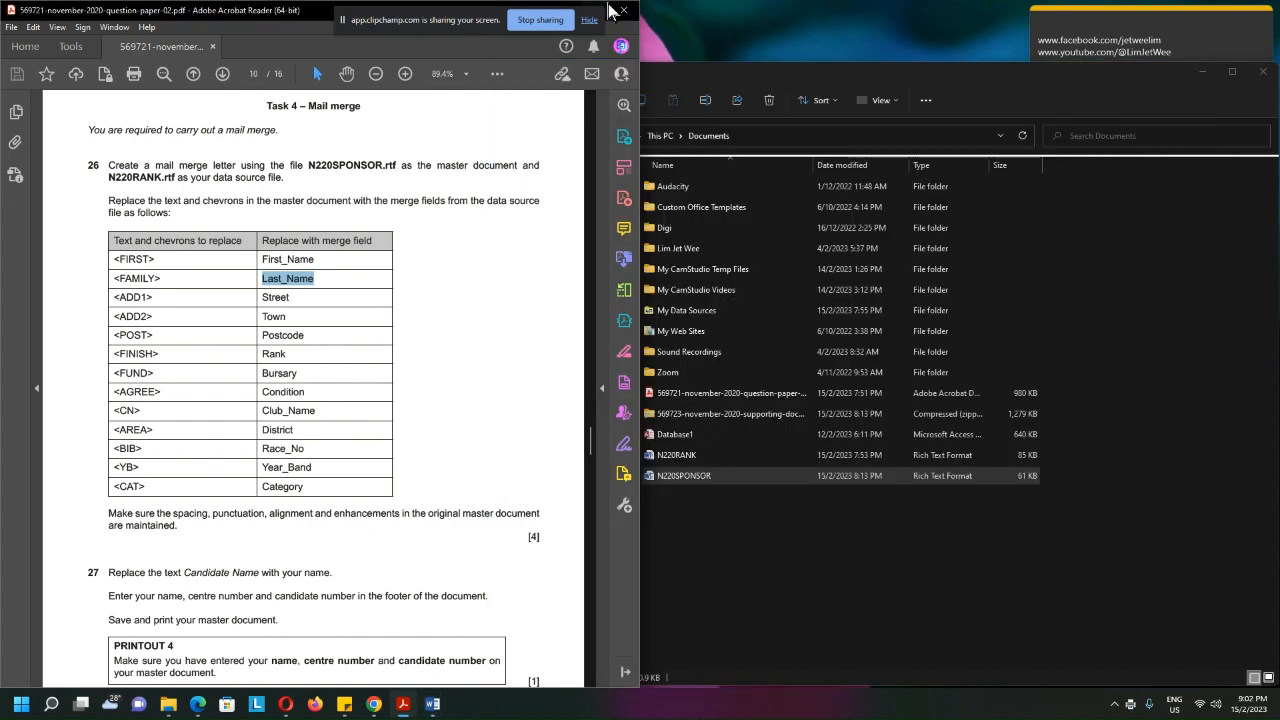
left_click_drag(487, 21, 896, 33)
left_click(564, 11)
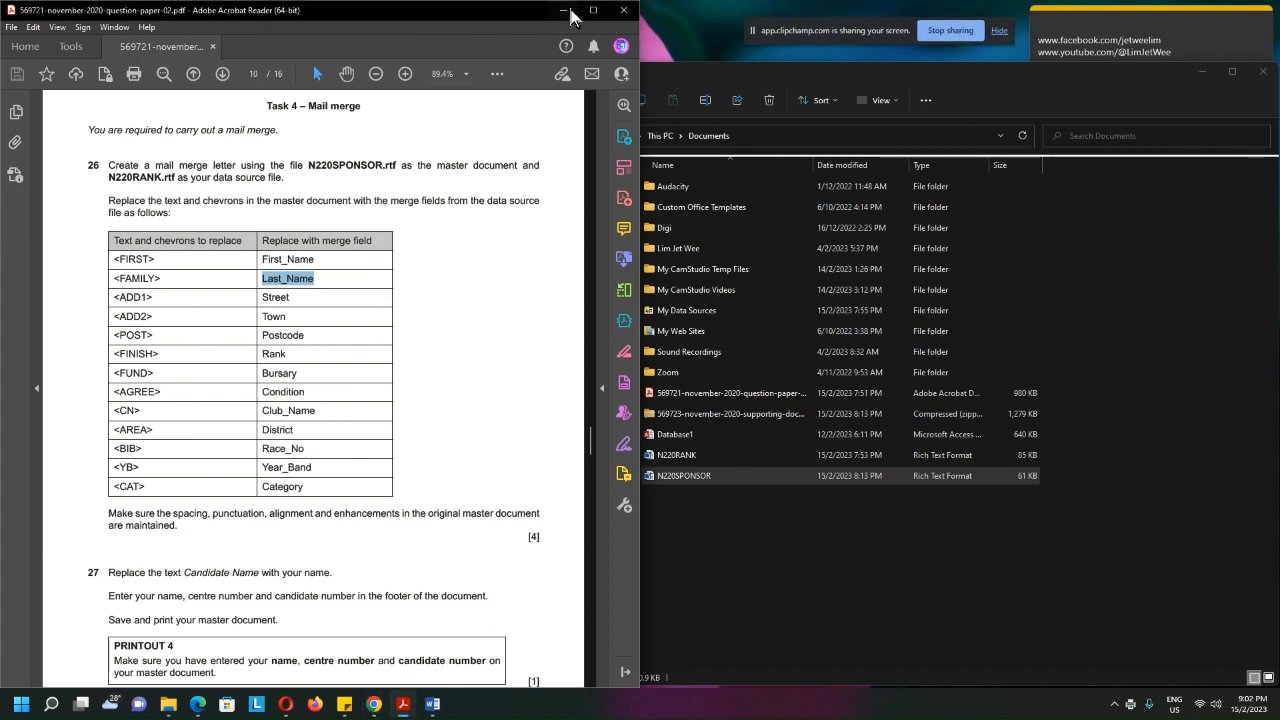
double_click(226, 301)
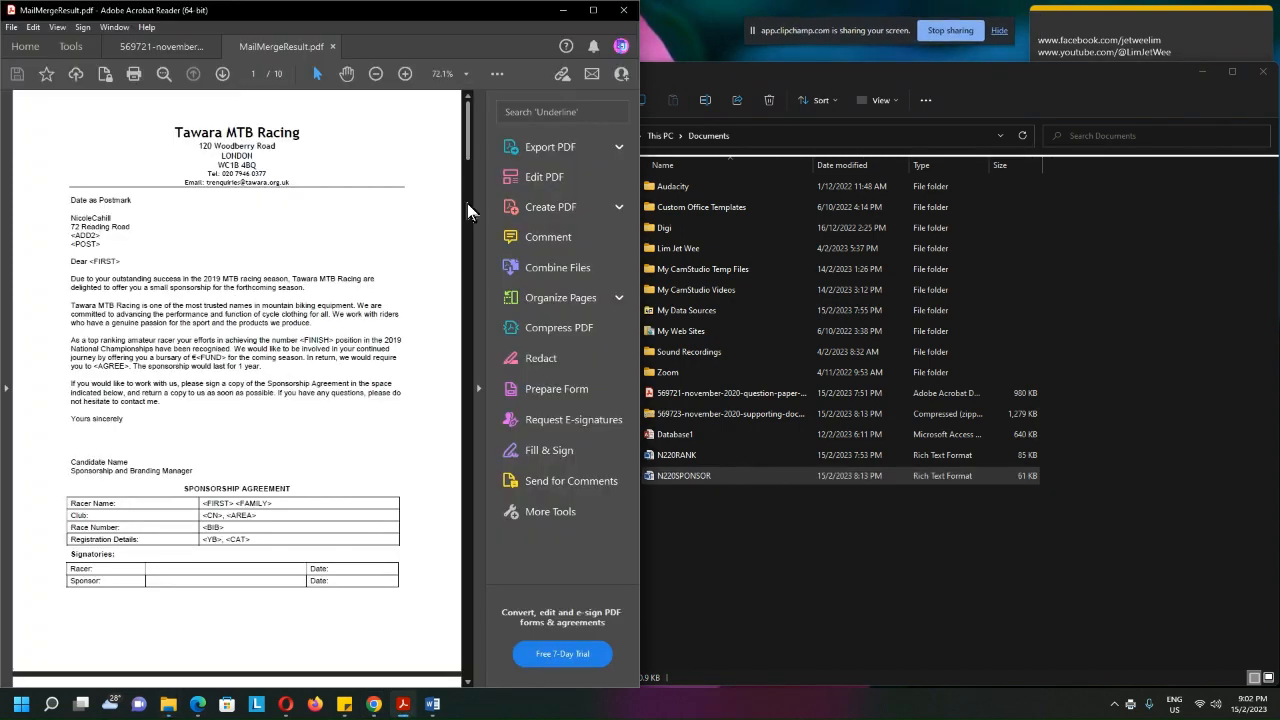
left_click(479, 388)
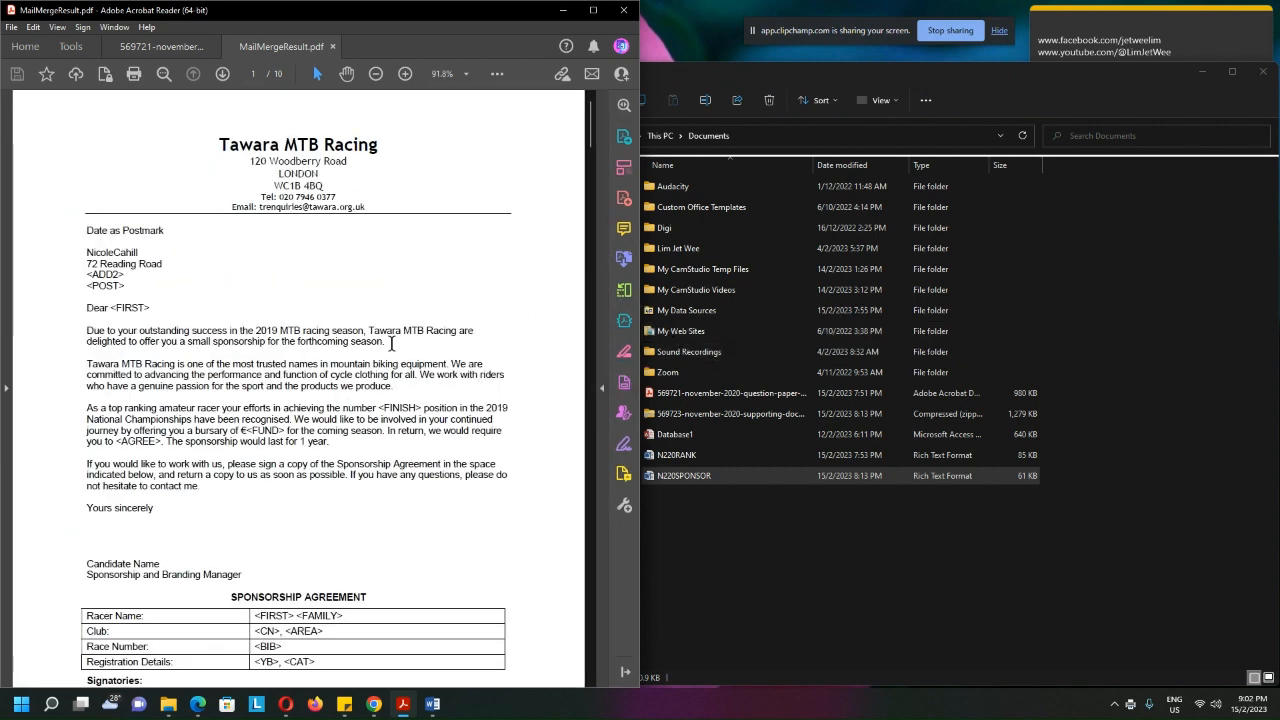
Examine the merged letters in the PDF through to the last page, comparing each recipient's name and address lines, and return to the first page
scroll(391, 343, "down", 10)
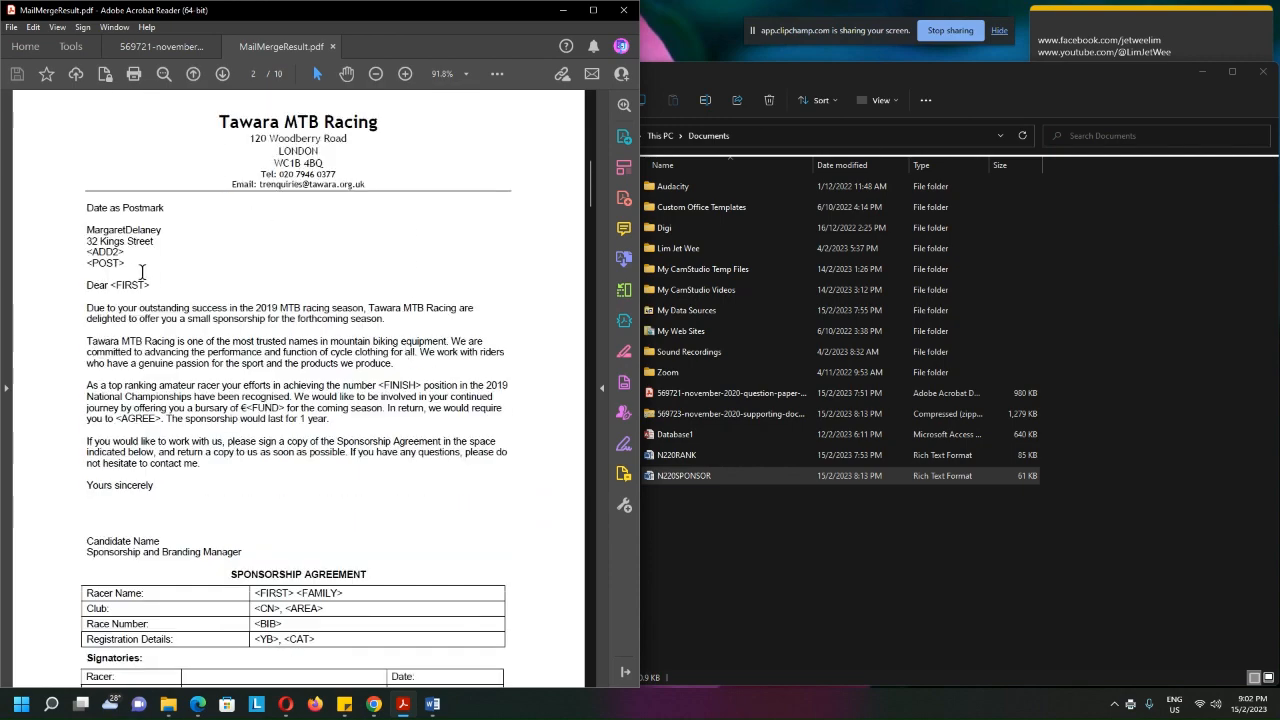
scroll(282, 309, "down", 10)
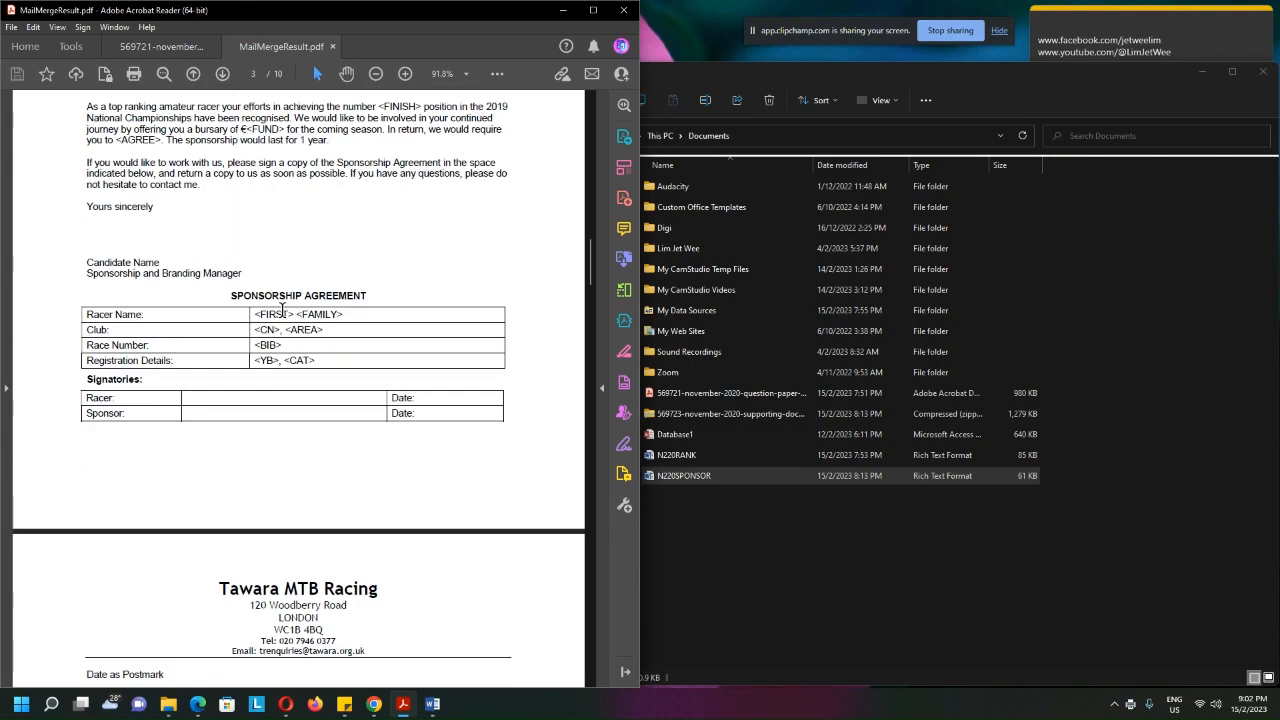
scroll(283, 311, "down", 5)
left_click_drag(76, 278, 171, 306)
scroll(411, 365, "down", 5)
scroll(411, 365, "down", 4)
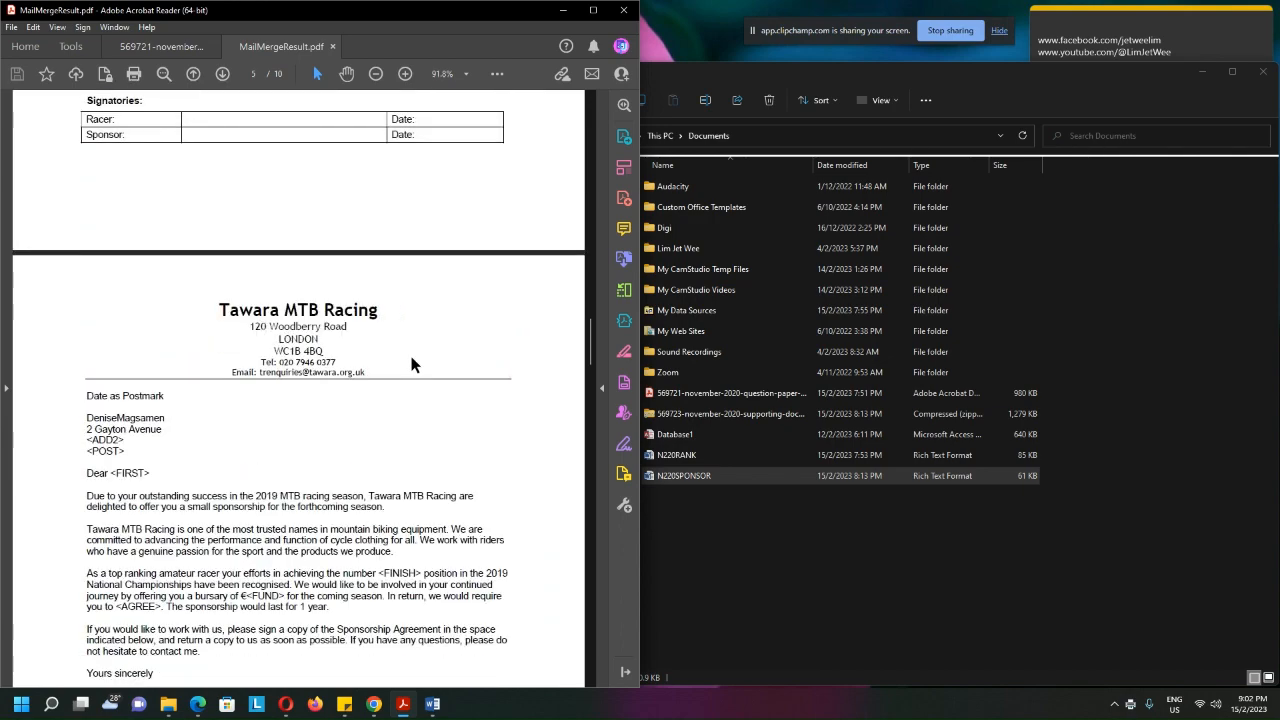
scroll(294, 376, "down", 10)
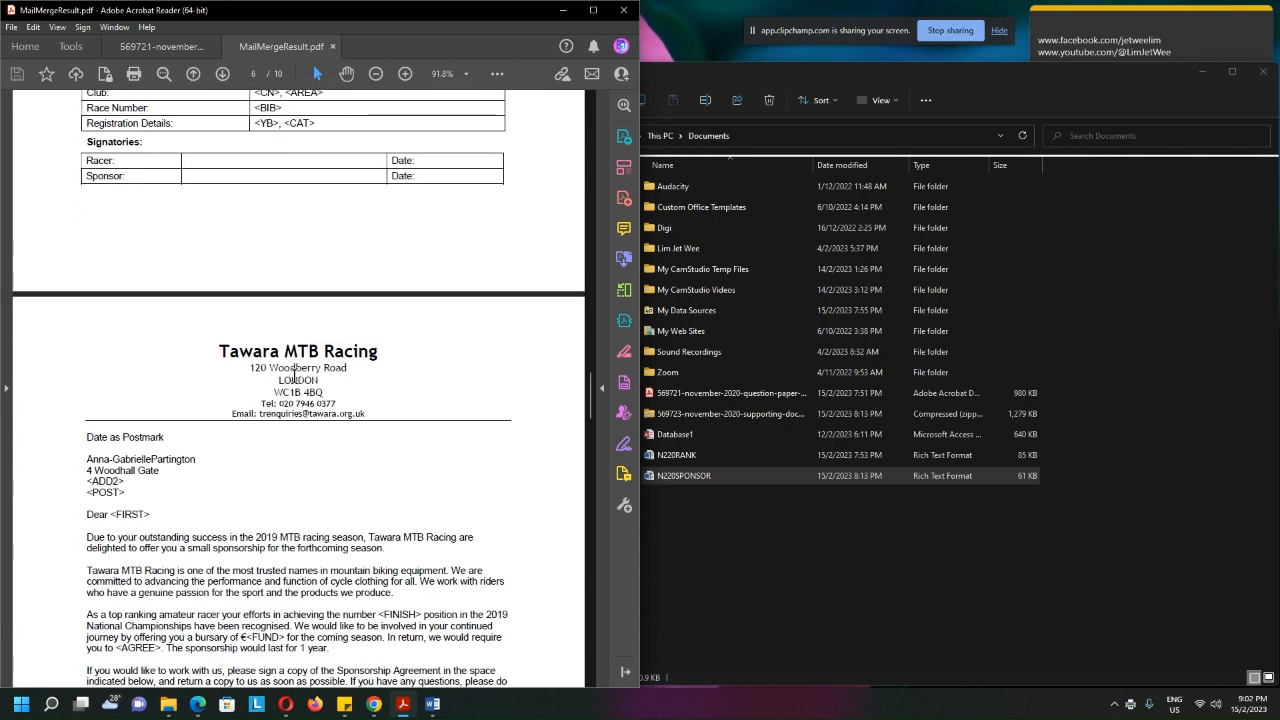
scroll(161, 308, "down", 20)
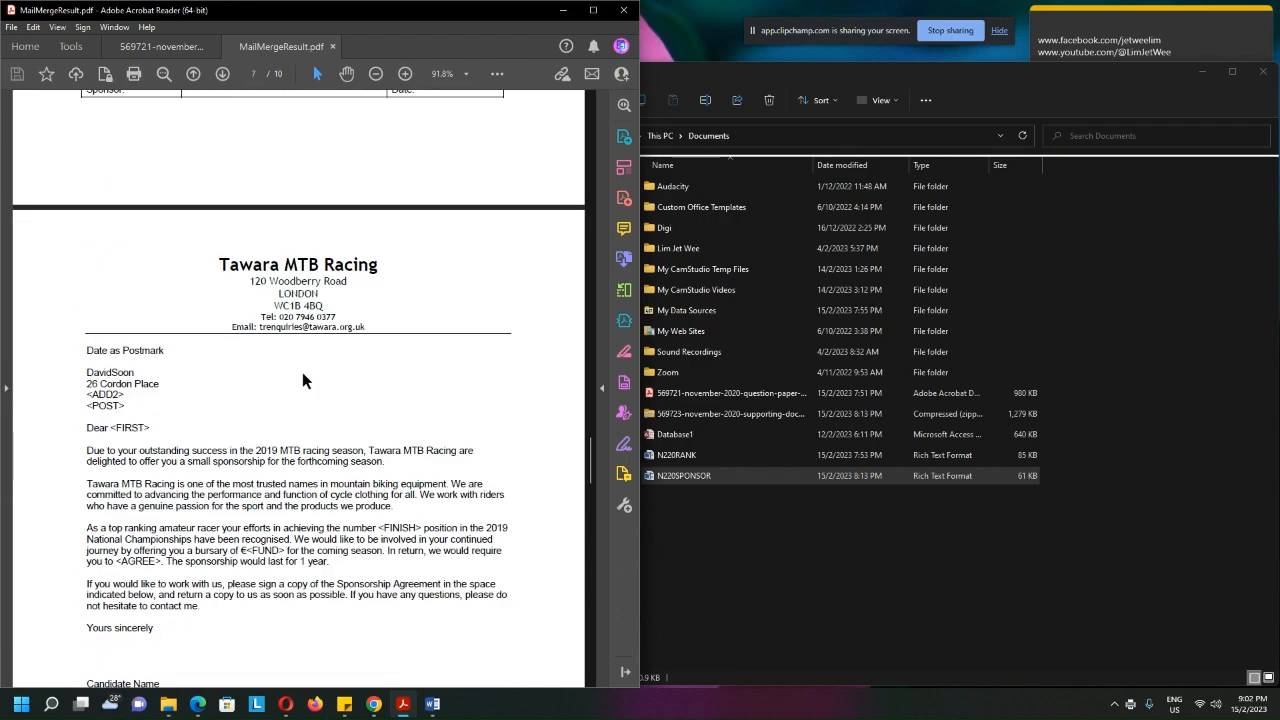
scroll(323, 381, "down", 20)
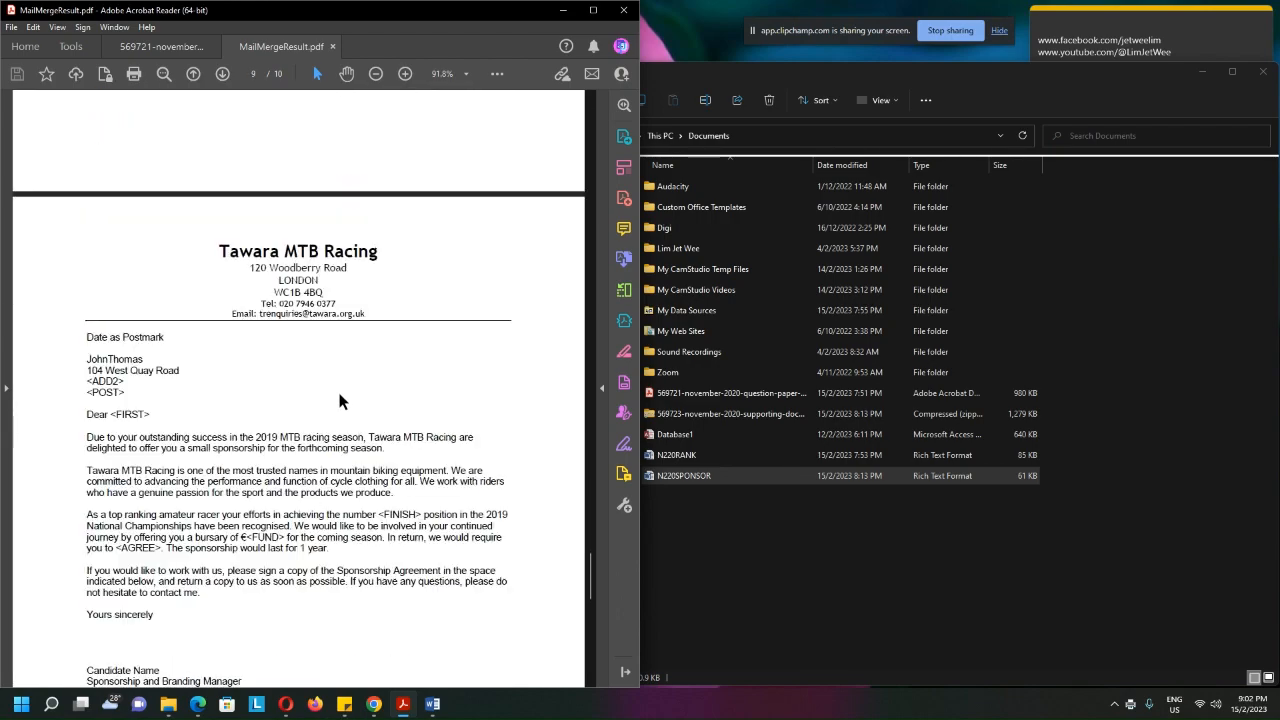
scroll(345, 385, "down", 2)
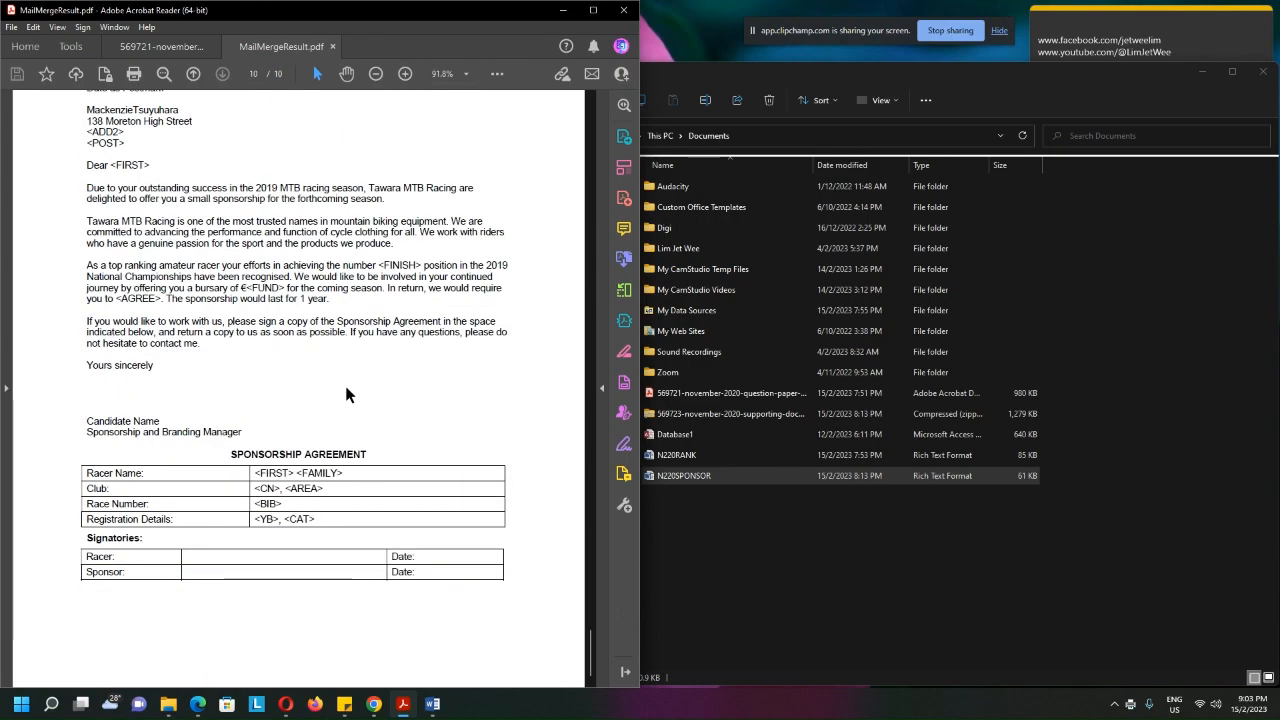
scroll(345, 385, "up", 1)
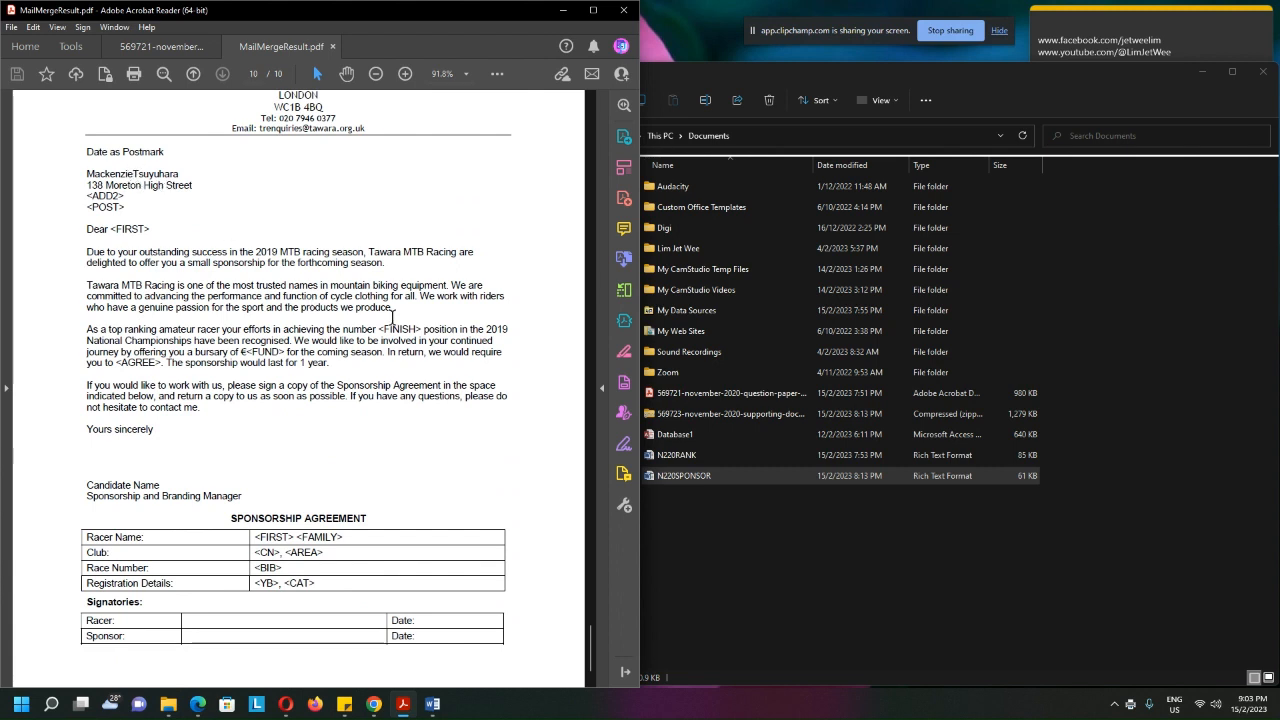
scroll(388, 318, "down", 1)
scroll(390, 320, "up", 20)
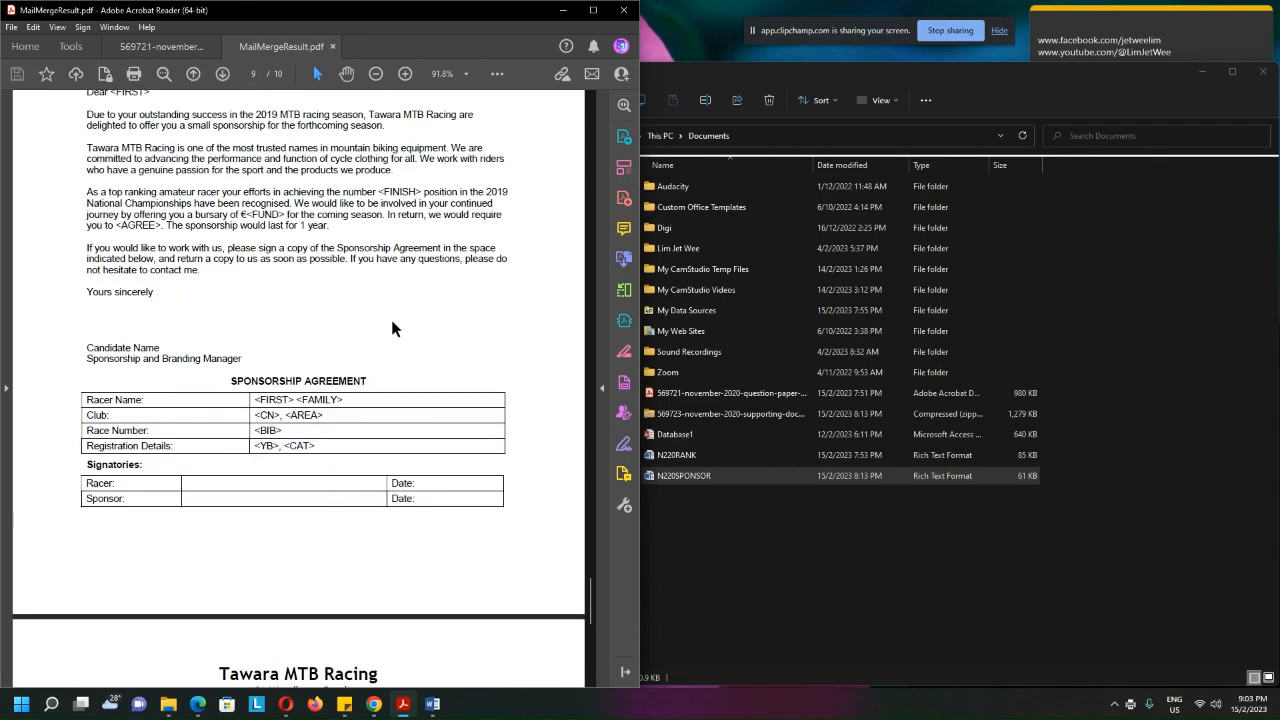
scroll(391, 328, "up", 15)
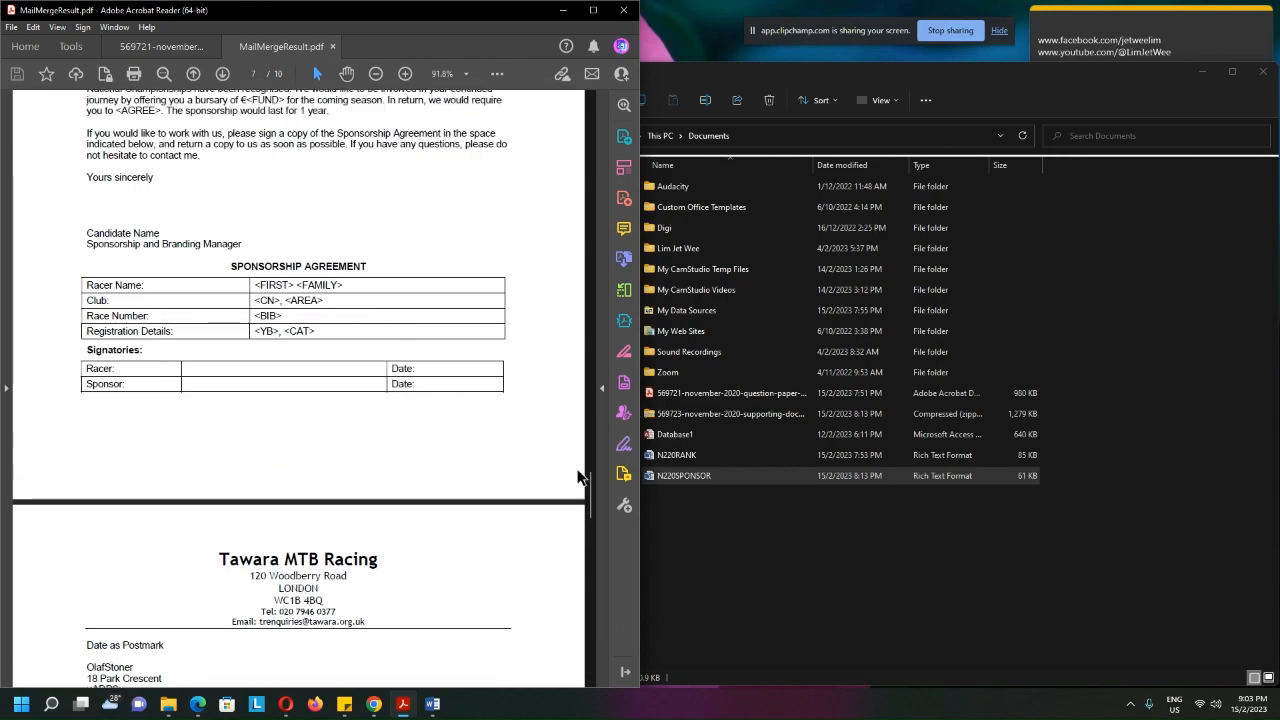
left_click_drag(590, 503, 592, 125)
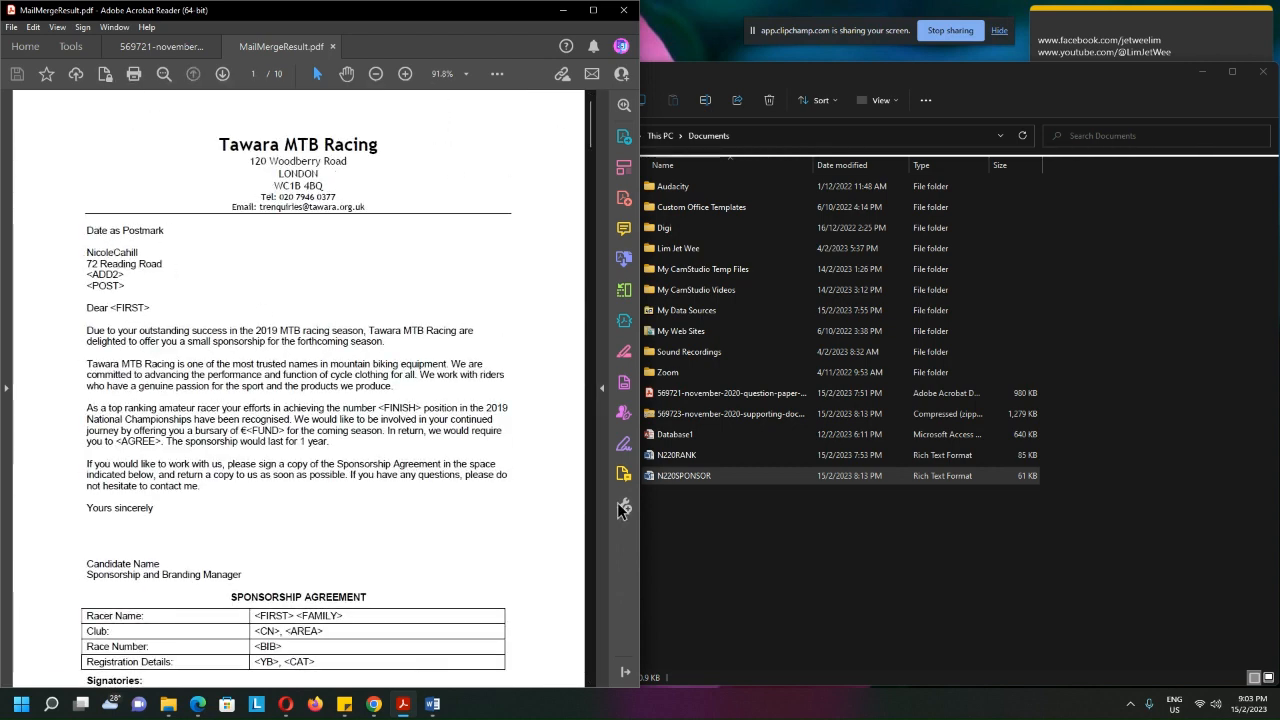
left_click(682, 456)
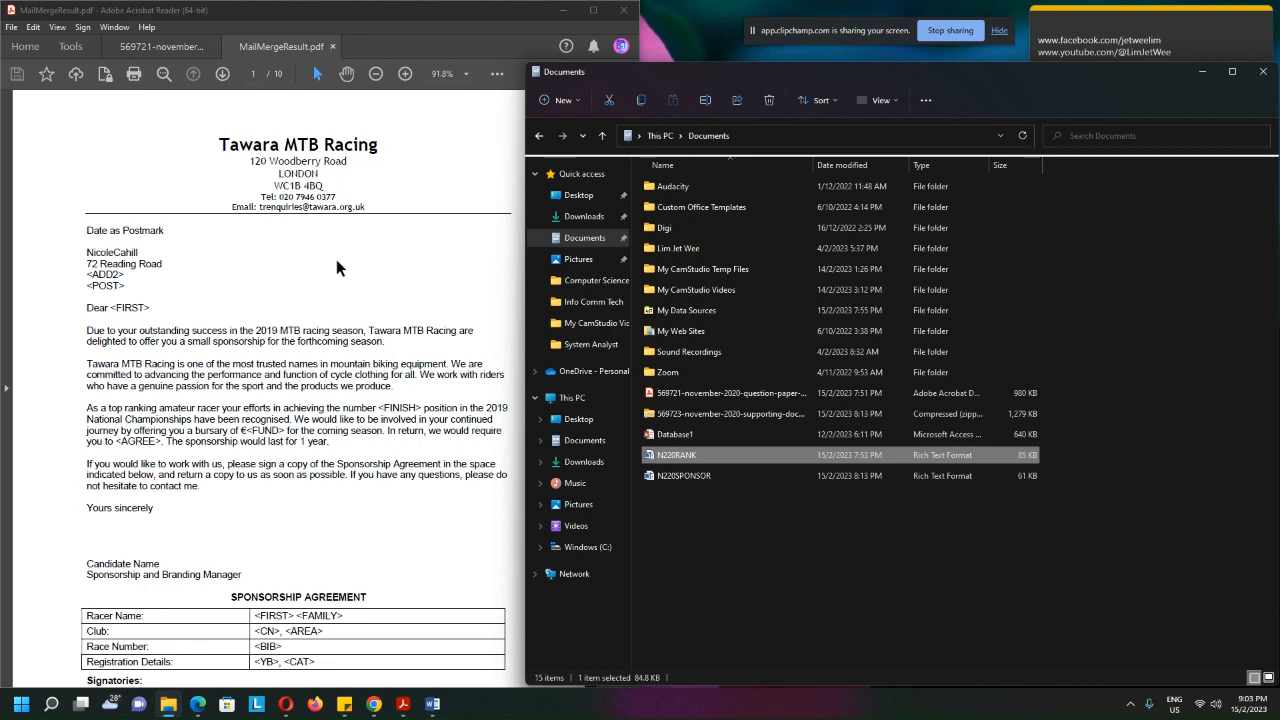
left_click(949, 31)
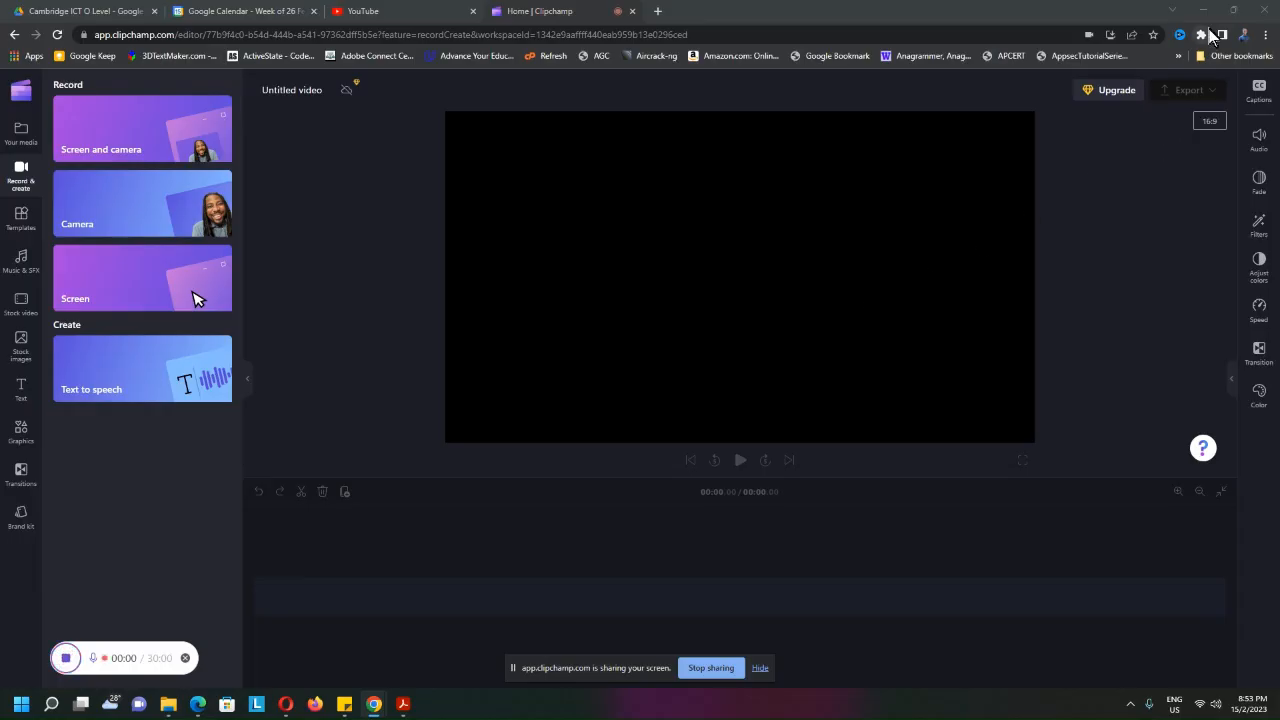